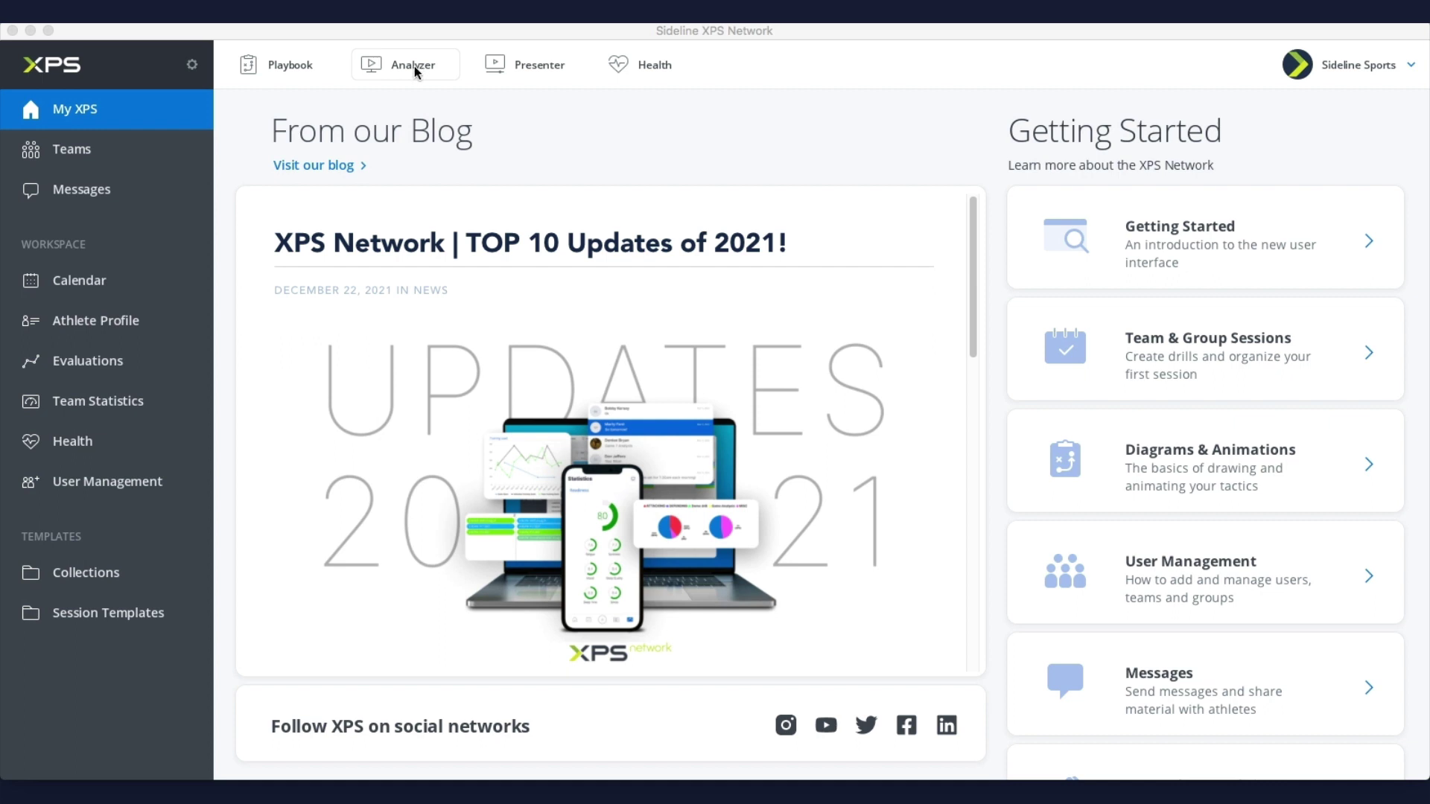
Step: Launch Sideline Video Analyzer from the Analyzer entry in XPS Network
left_click(414, 66)
key("Escape")
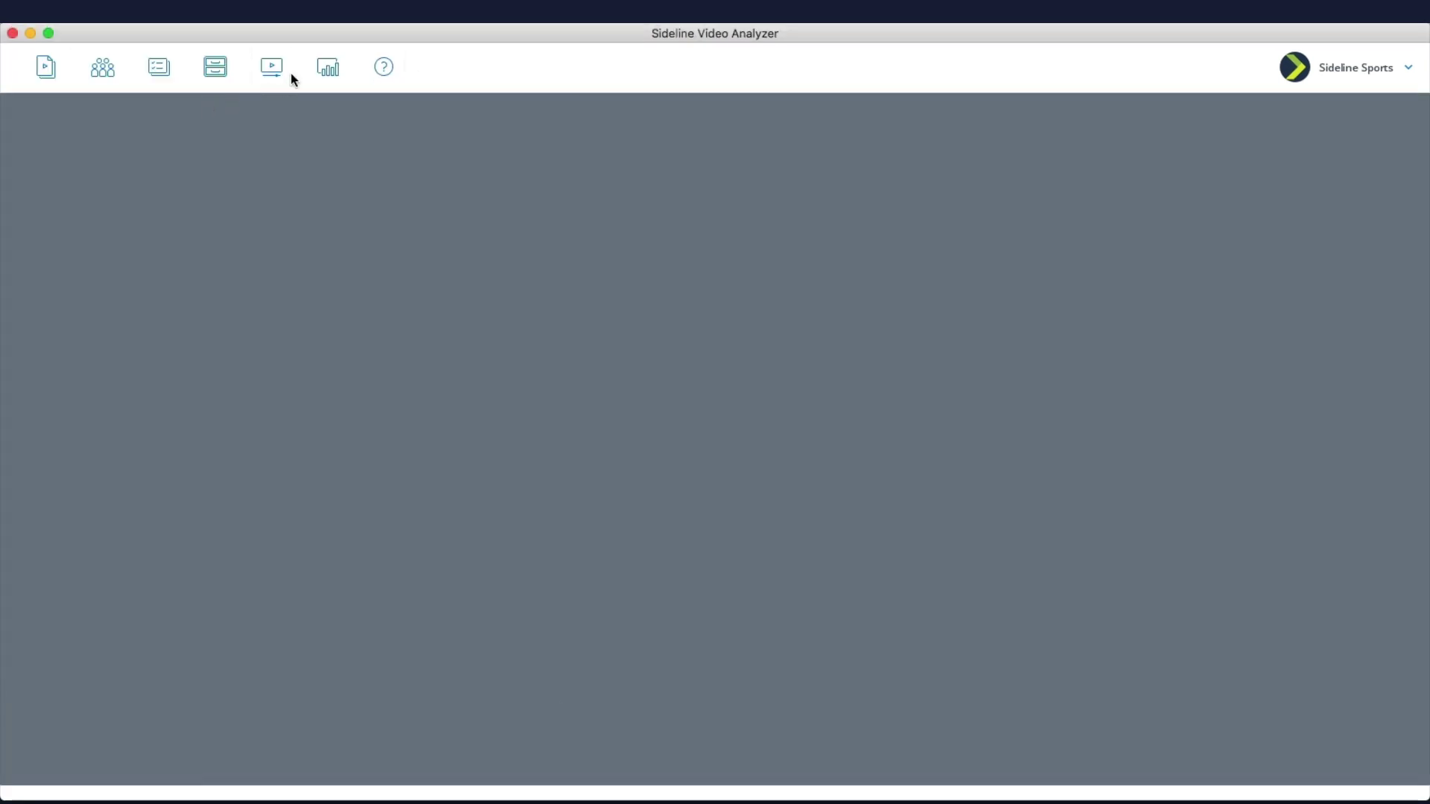
Step: Open Presentation Collection and select Tutorial Template in the Tutorials folder
left_click(270, 69)
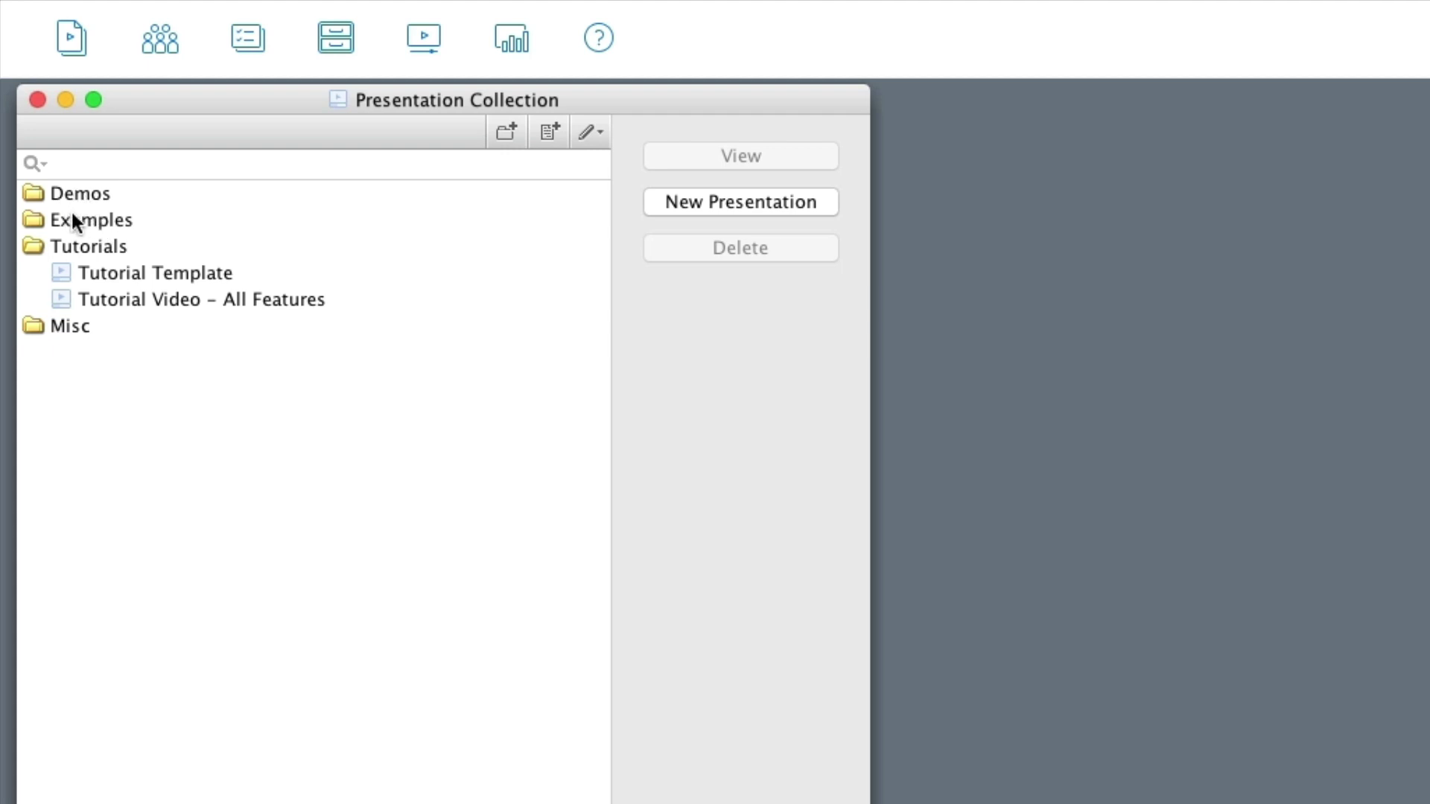
right_click(75, 221)
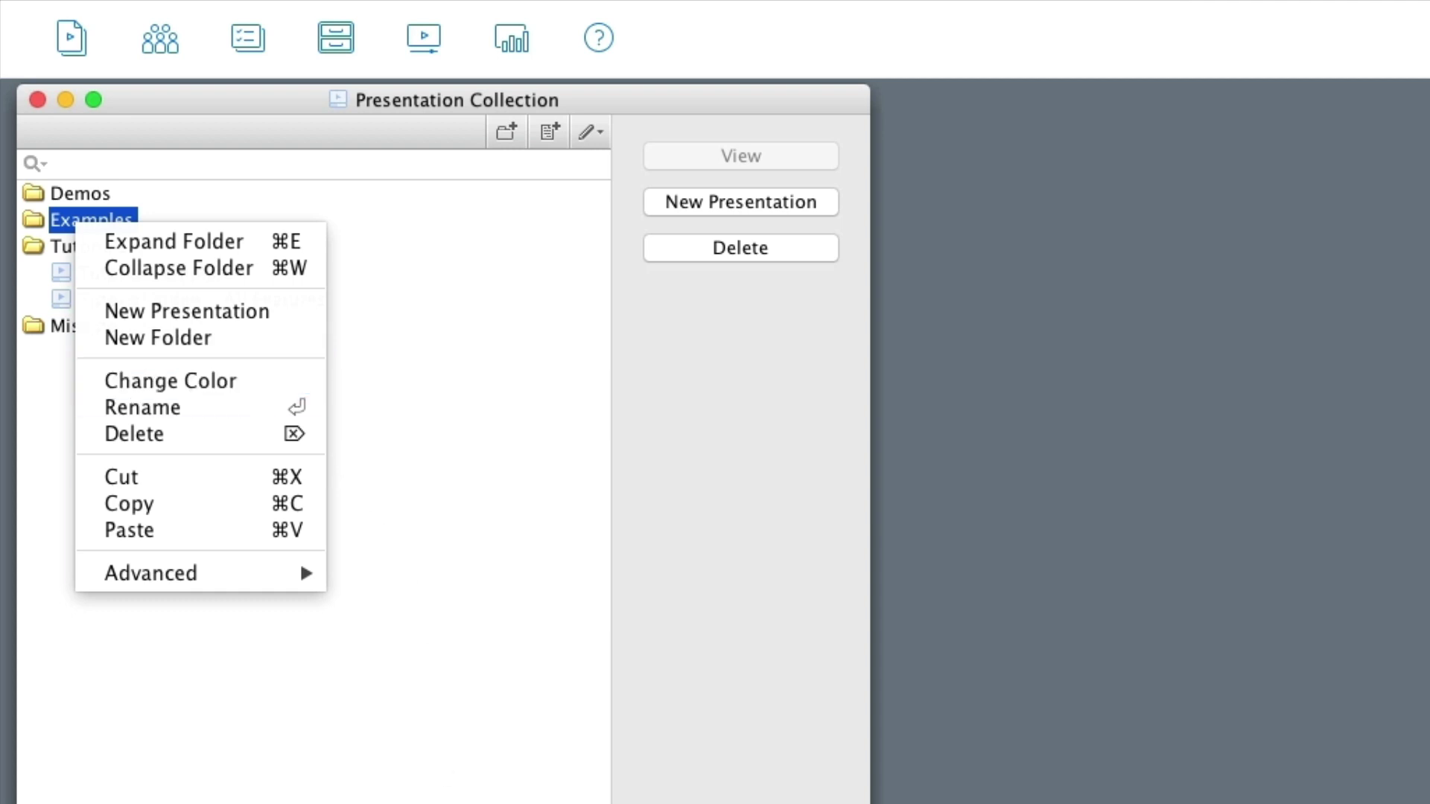
left_click(385, 736)
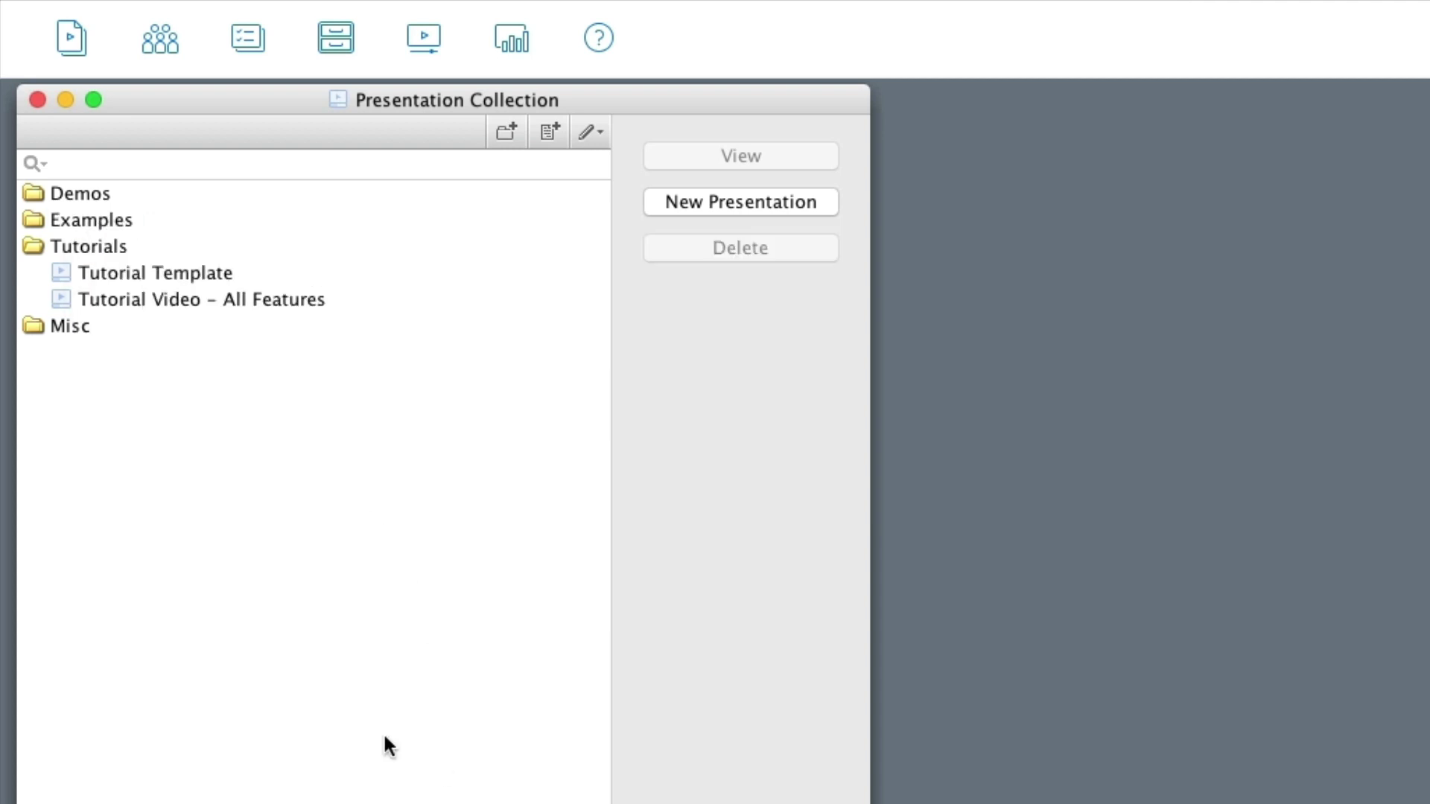
left_click(146, 276)
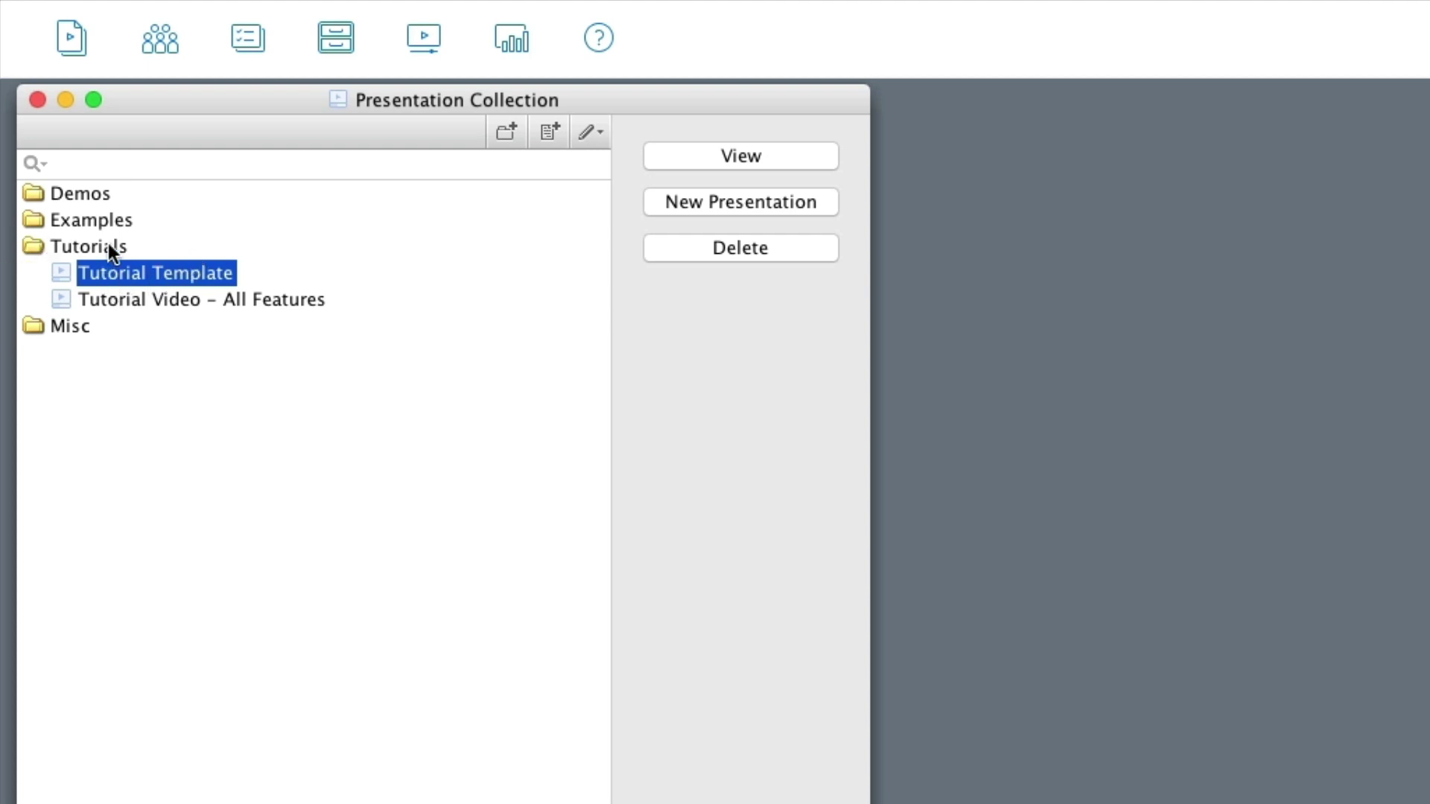
Step: Copy Tutorial Template and paste it into the Tutorials folder
right_click(119, 272)
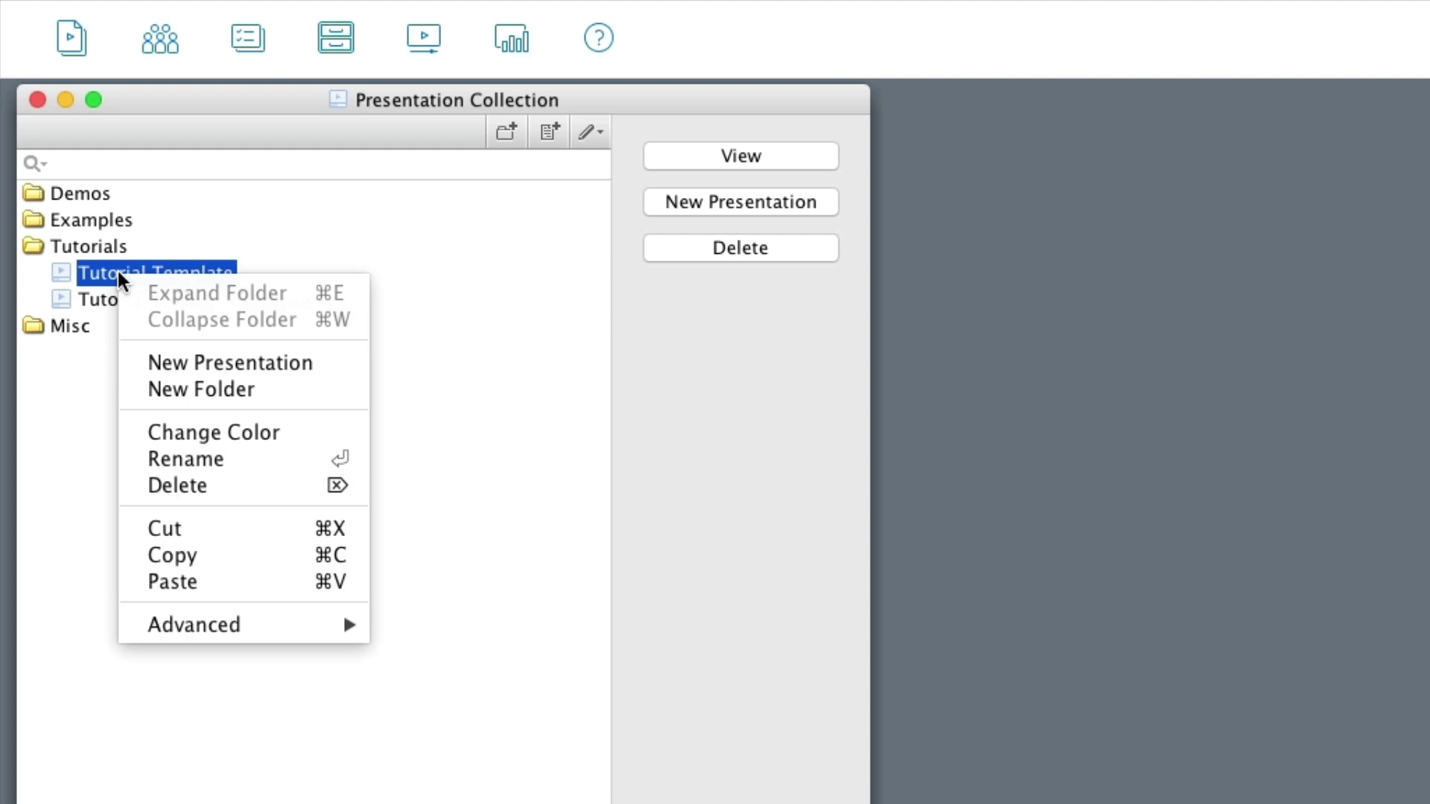
left_click(201, 575)
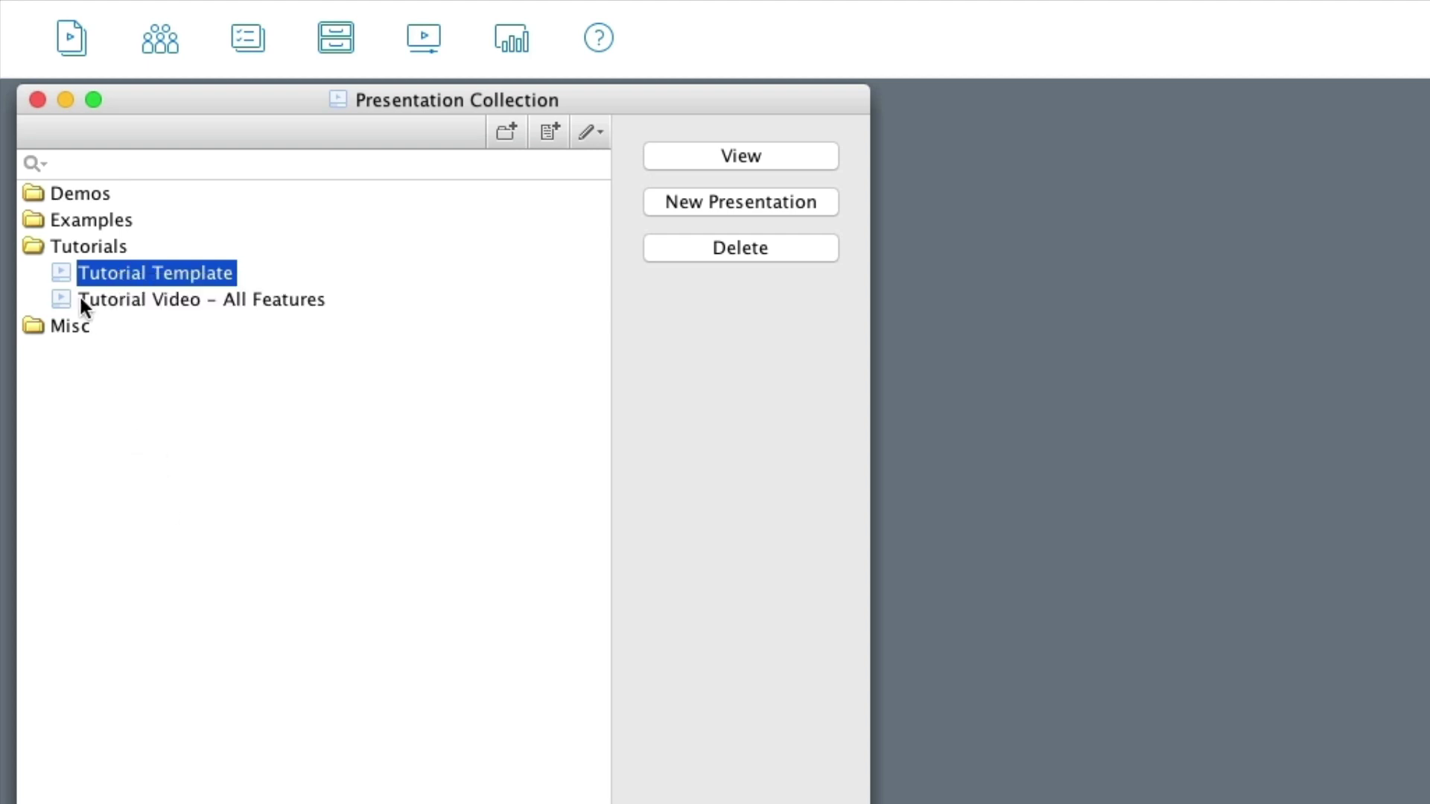
right_click(81, 250)
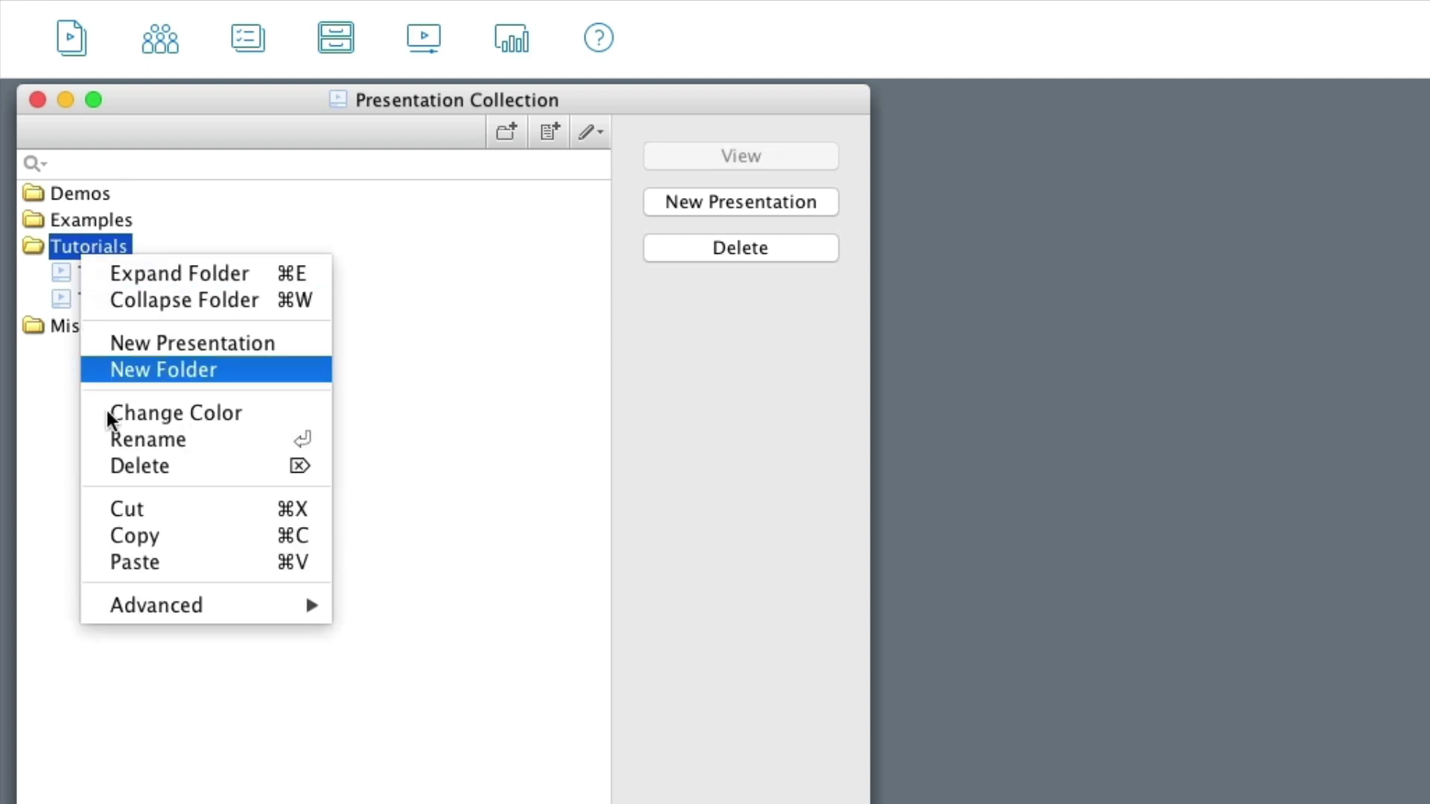
left_click(128, 560)
Step: Rename the pasted copy to 'Tutorial Linked Circles'
left_click(162, 322)
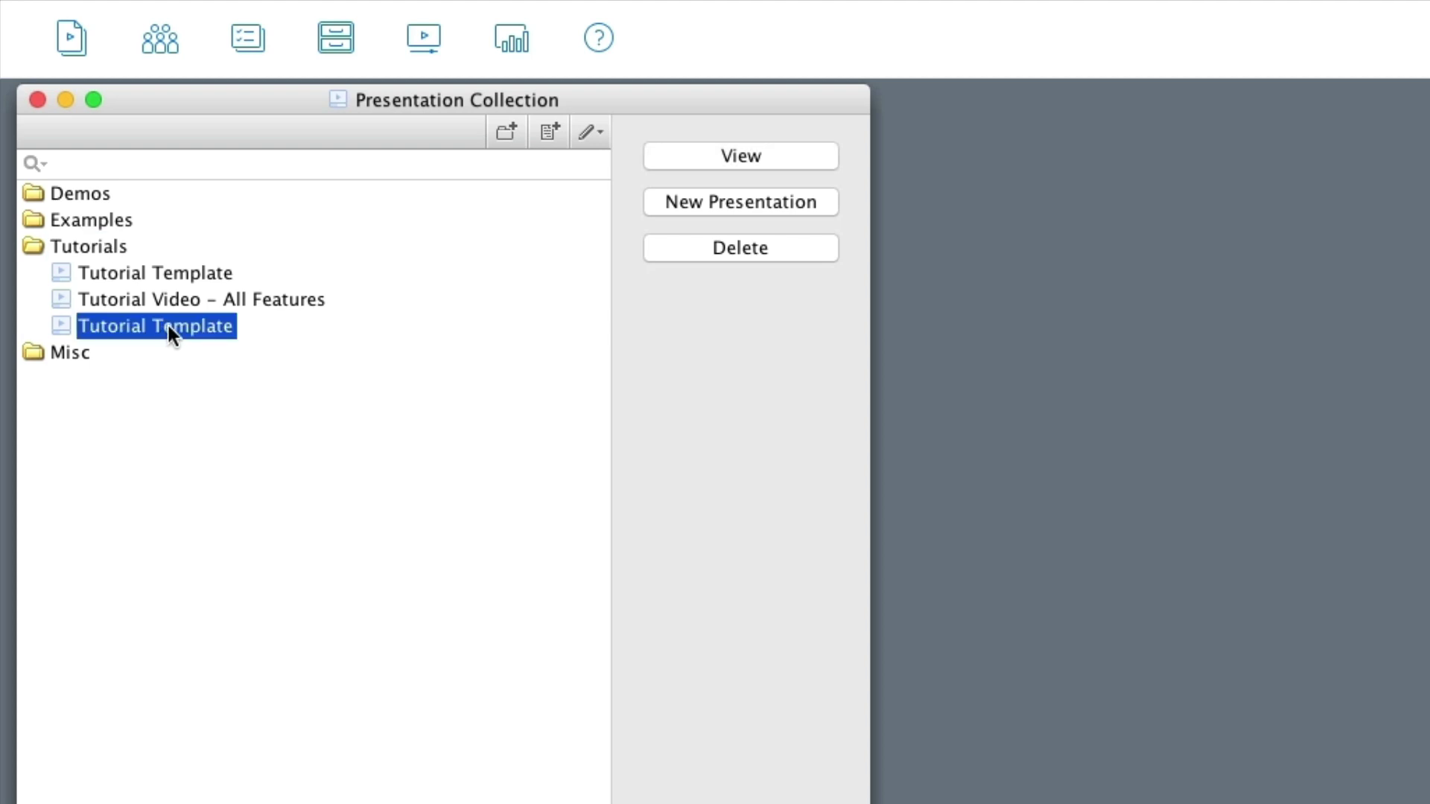
left_click(172, 328)
key("Right")
key("BackSpace")
key("BackSpace")
key("BackSpace")
key("BackSpace")
key("BackSpace")
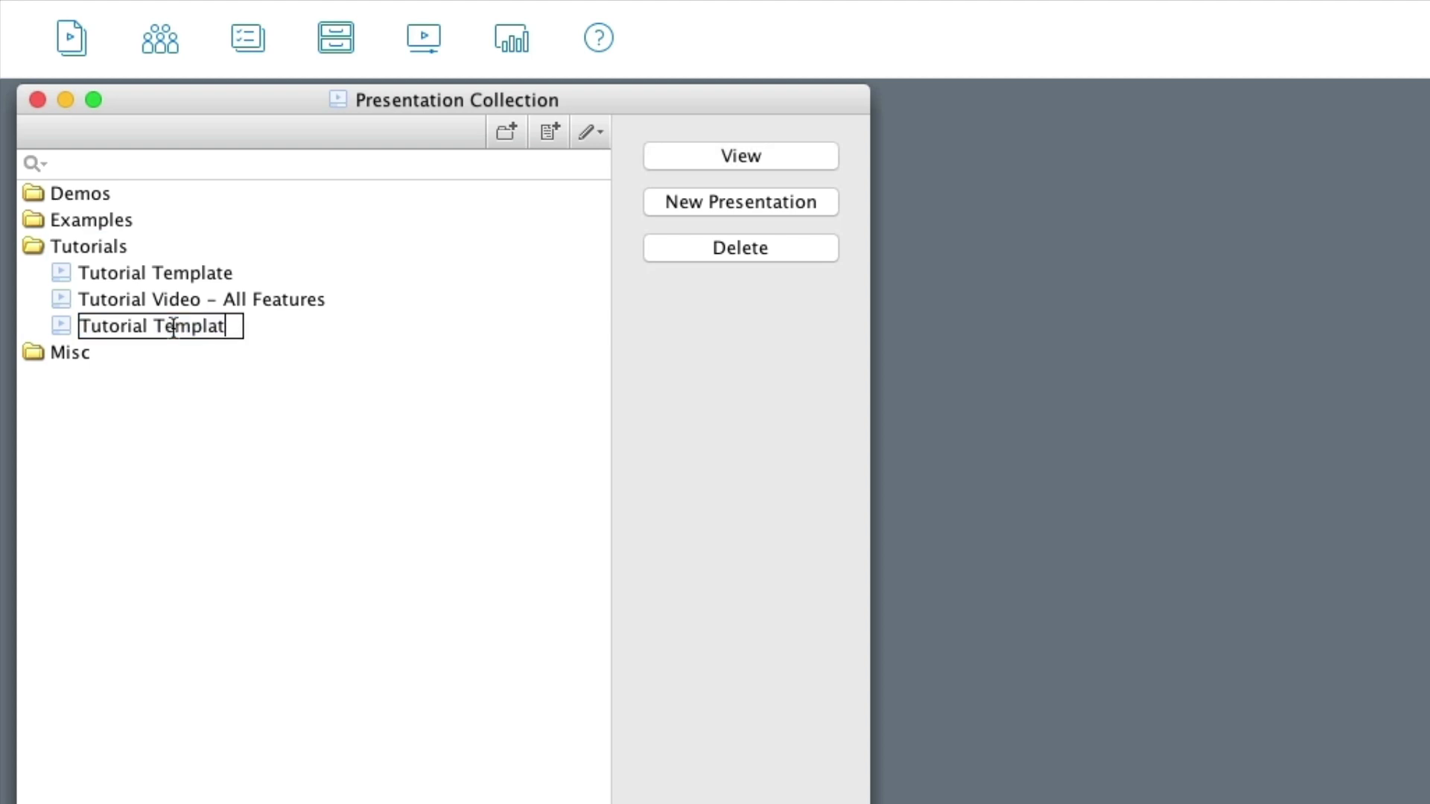
key("BackSpace")
key("BackSpace")
key("BackSpace")
type("Linked Circles")
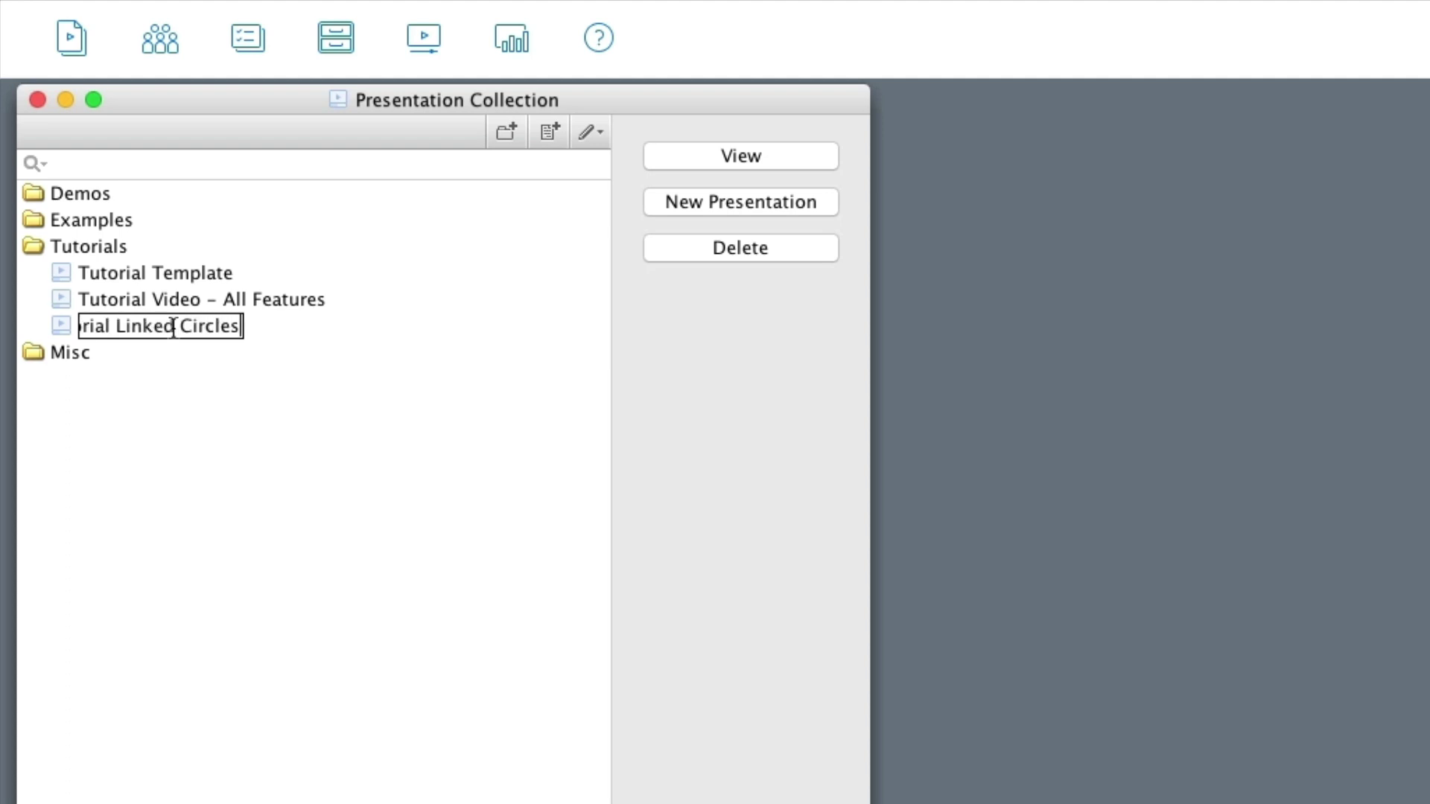
key("Return")
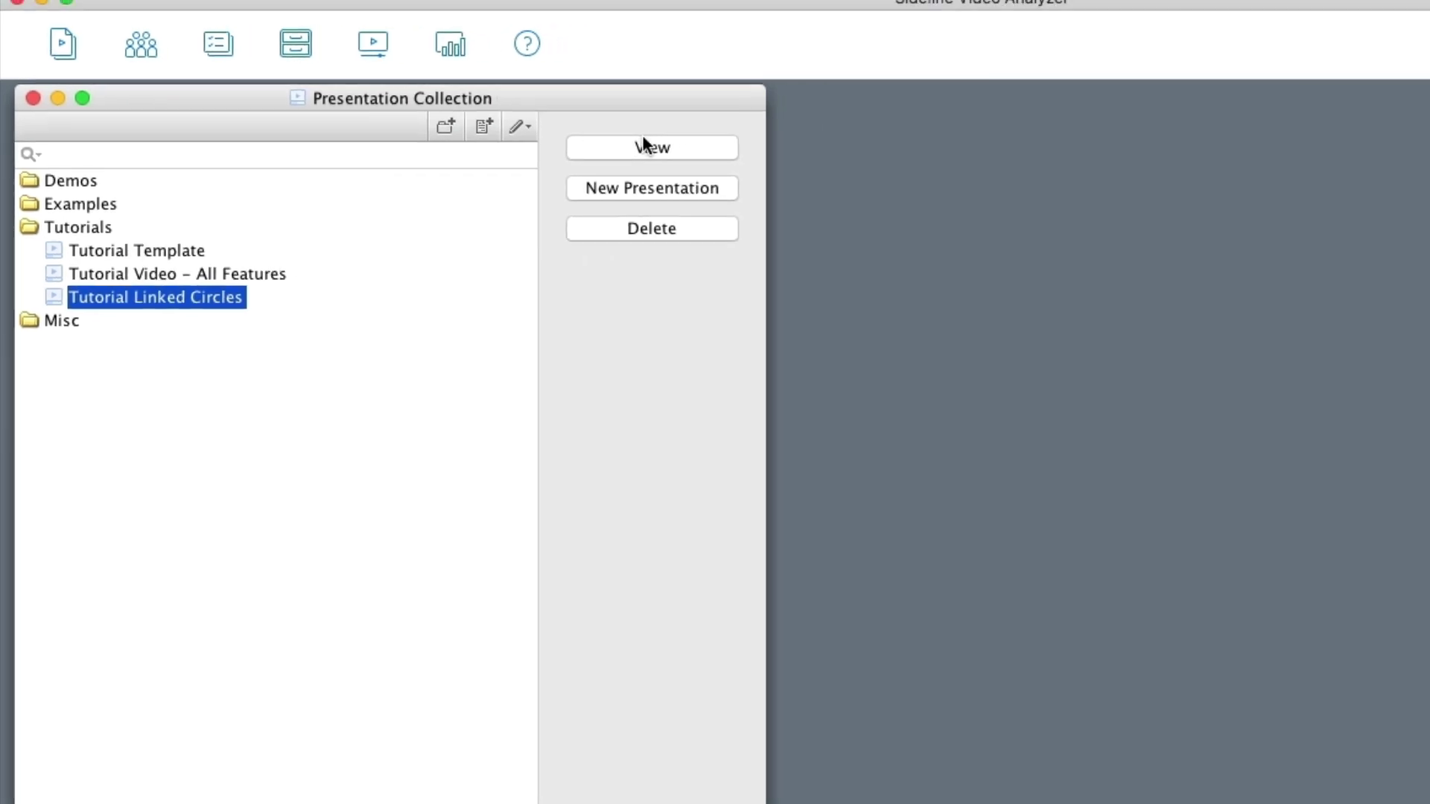
Step: Open Tutorial Linked Circles, move the video to about 00:00:03, and start a drawing there
left_click(708, 158)
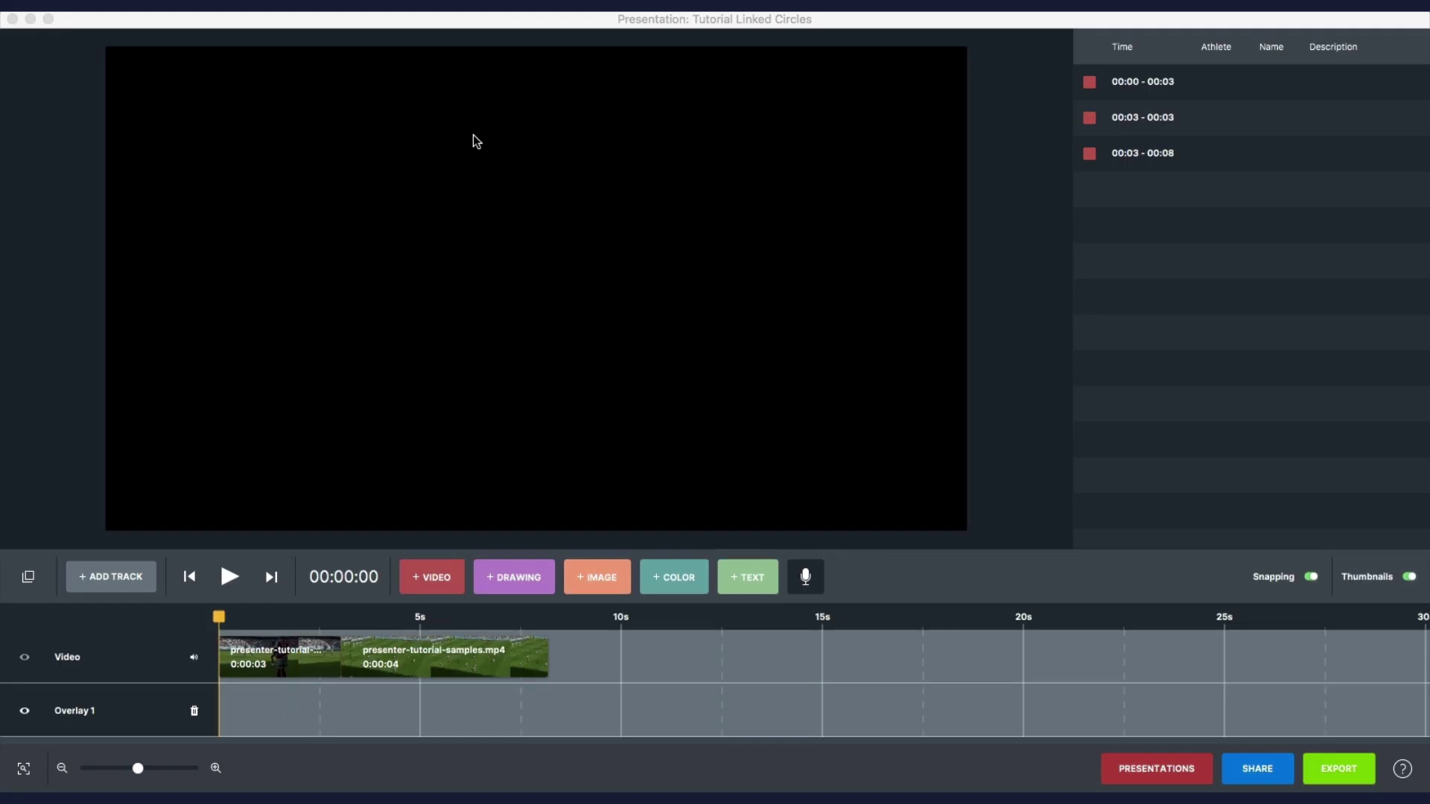
left_click(254, 618)
left_click_drag(255, 619, 352, 632)
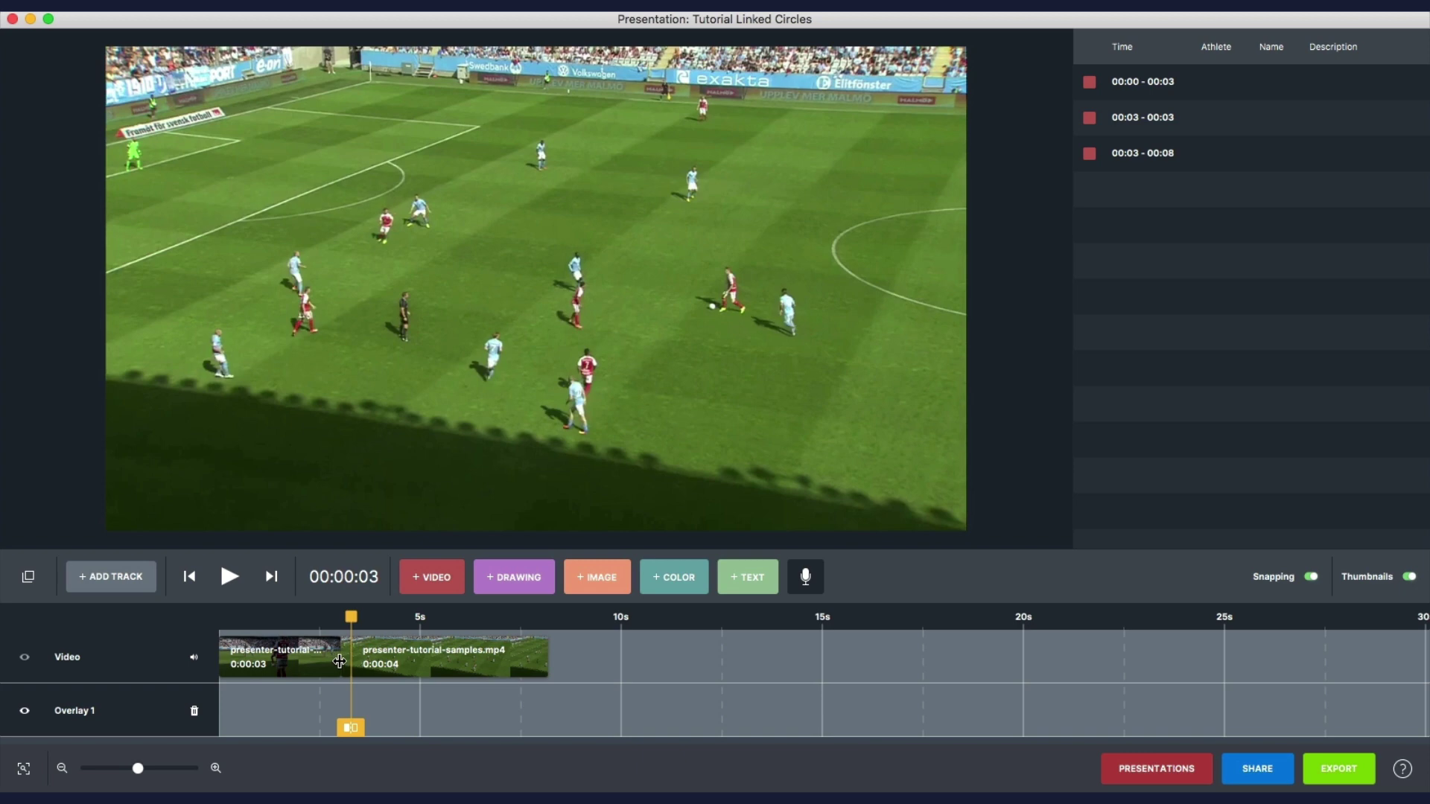
key("Right")
key("Right")
key("Right")
key("Right")
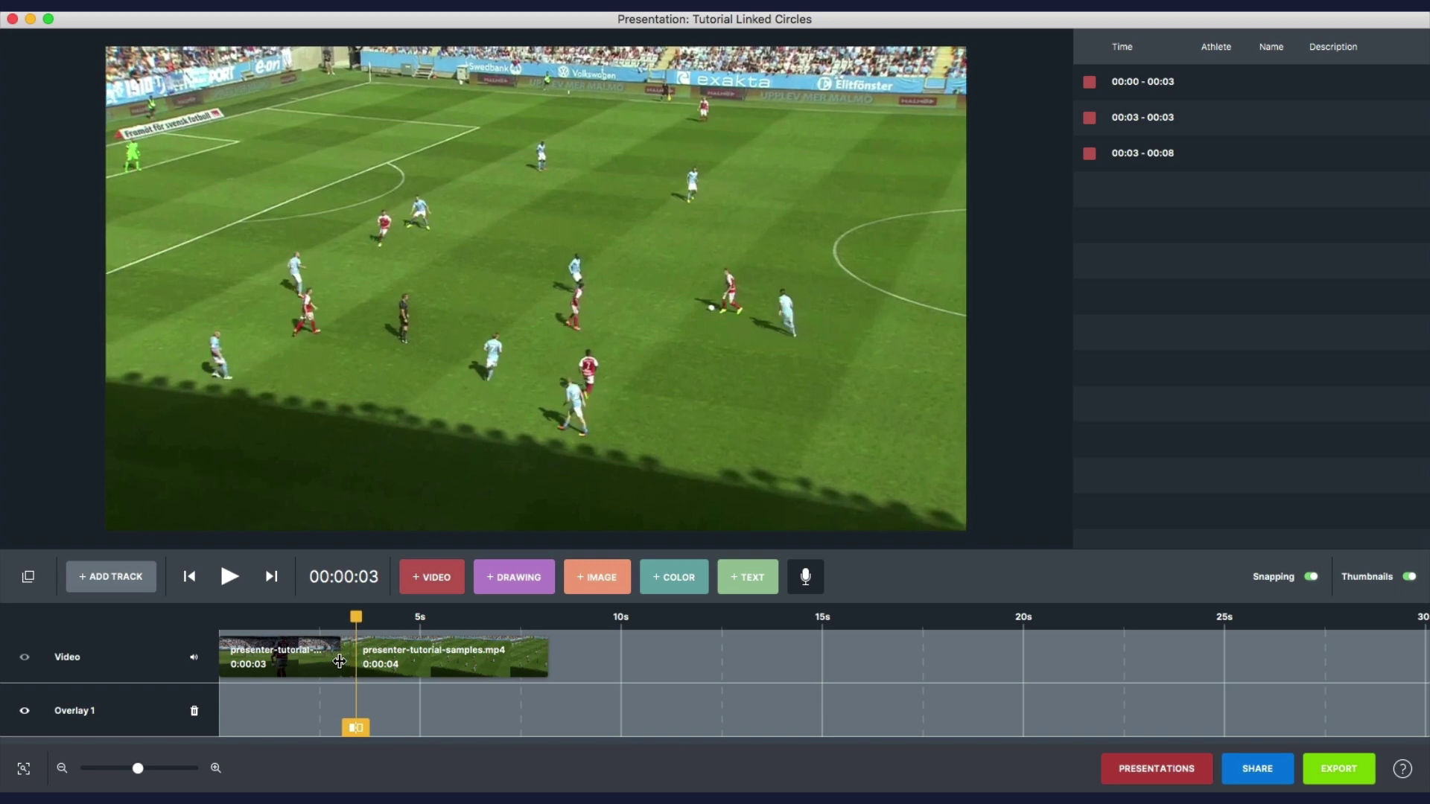
key("Right")
key("Right")
key("Right")
key("Right")
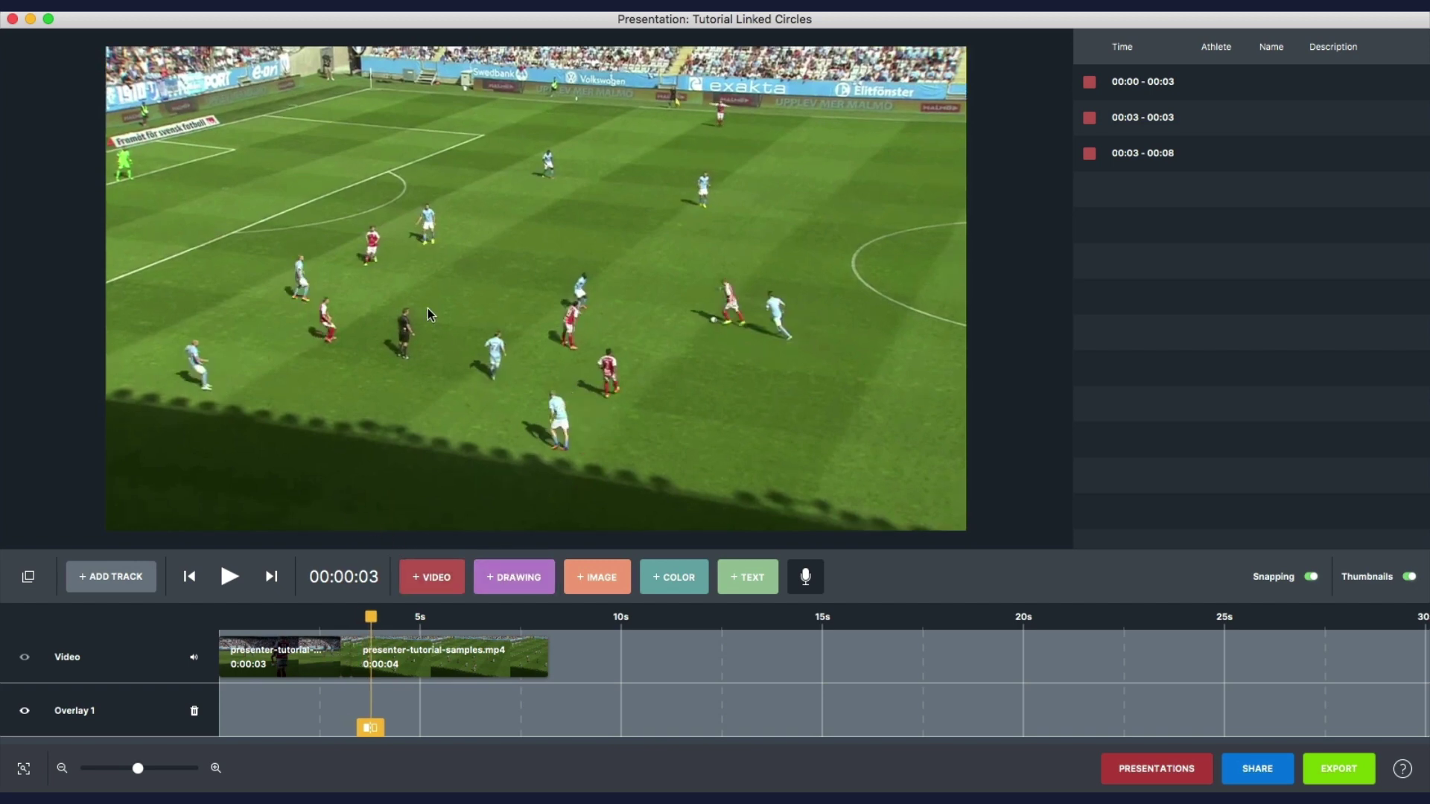
left_click(506, 572)
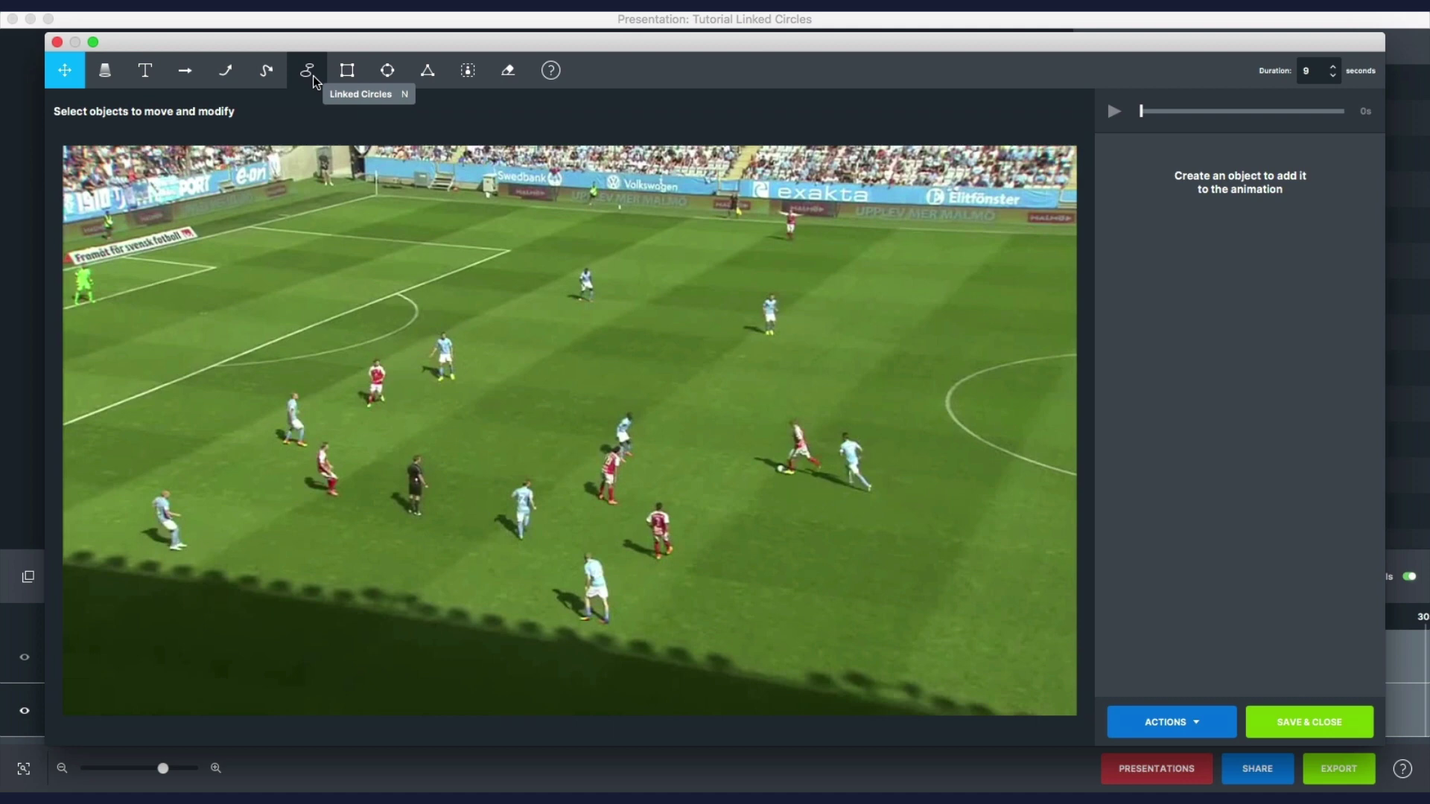
Step: Draw three yellow linked-circle chains: three circles lower-left, two on the right, four through the centre
left_click(313, 75)
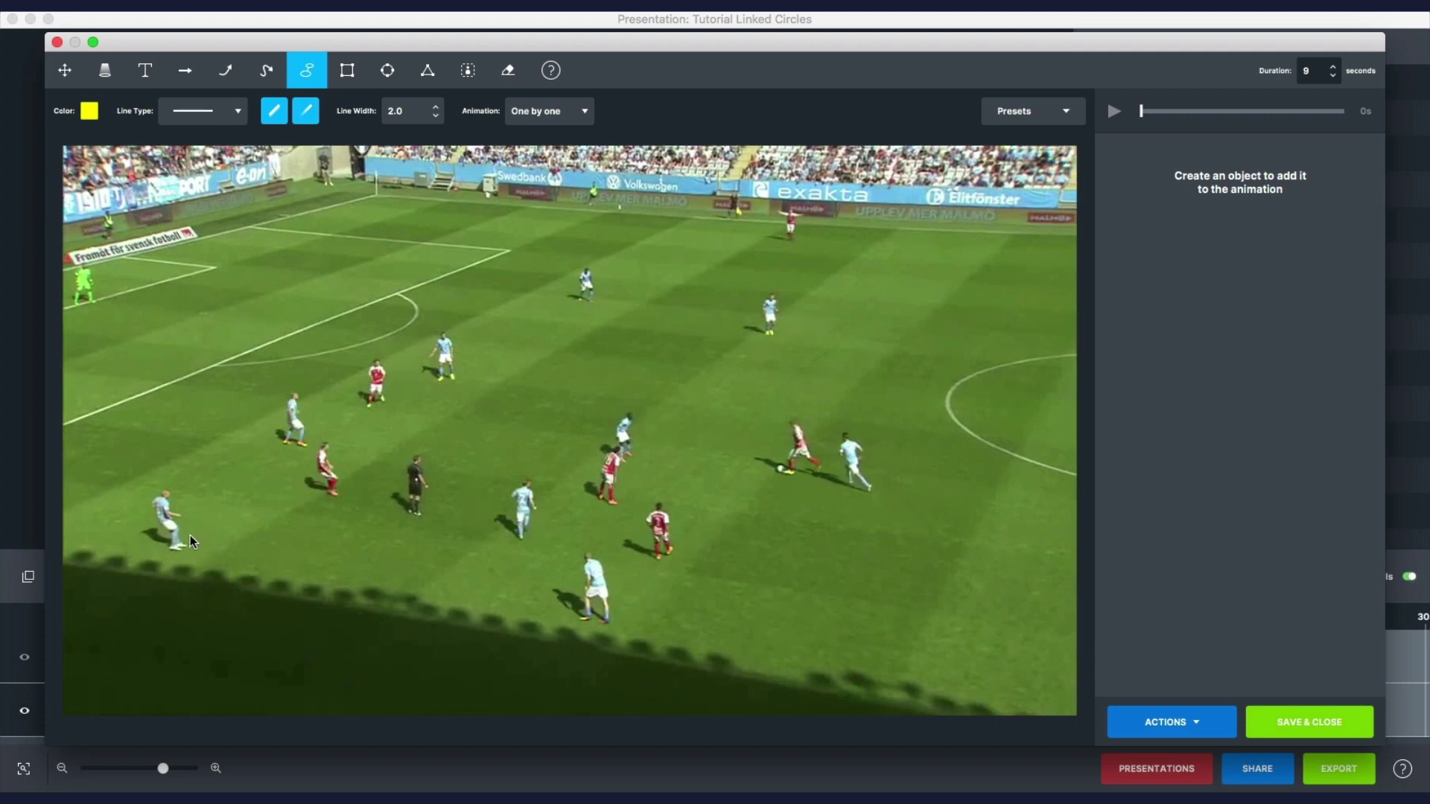
left_click(173, 544)
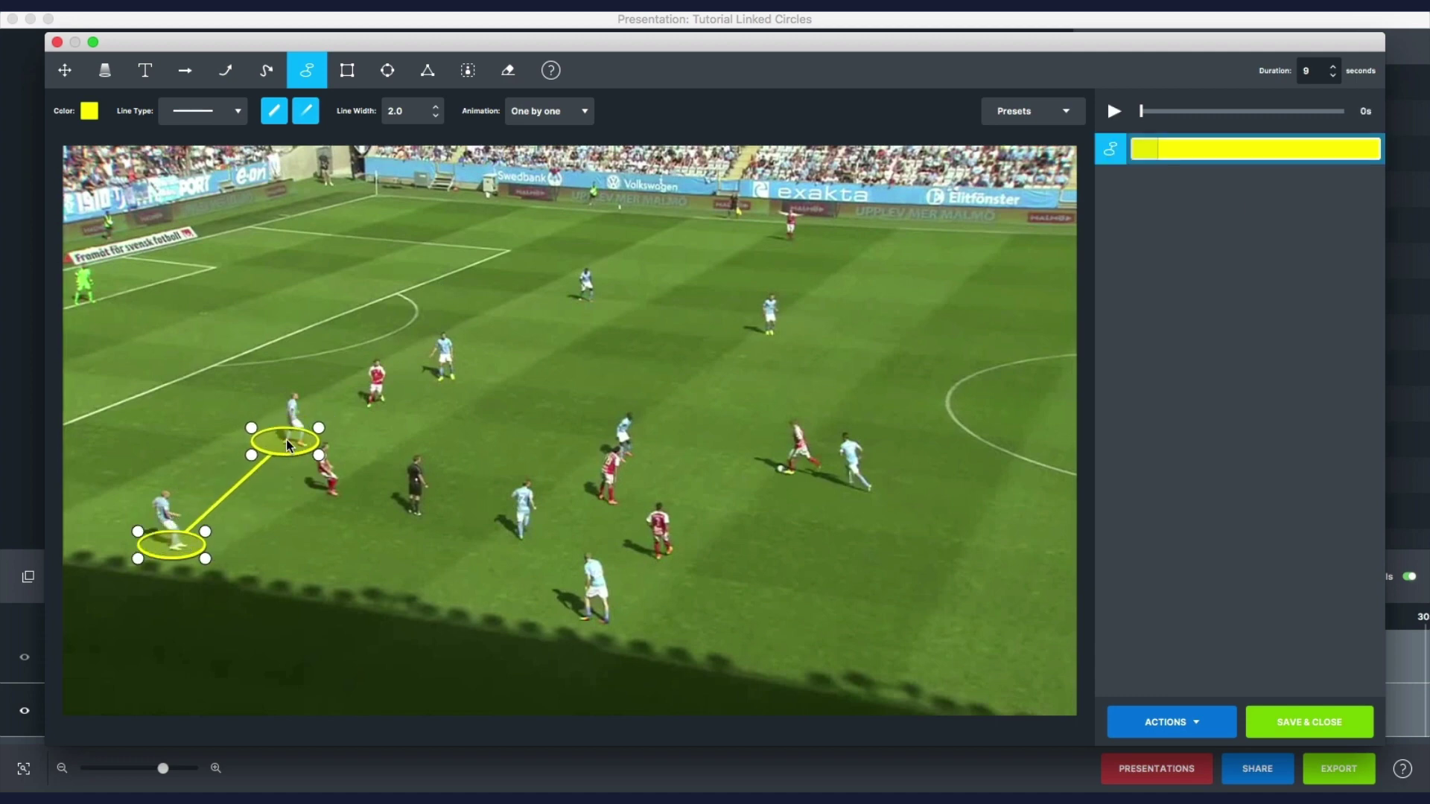
left_click(290, 442)
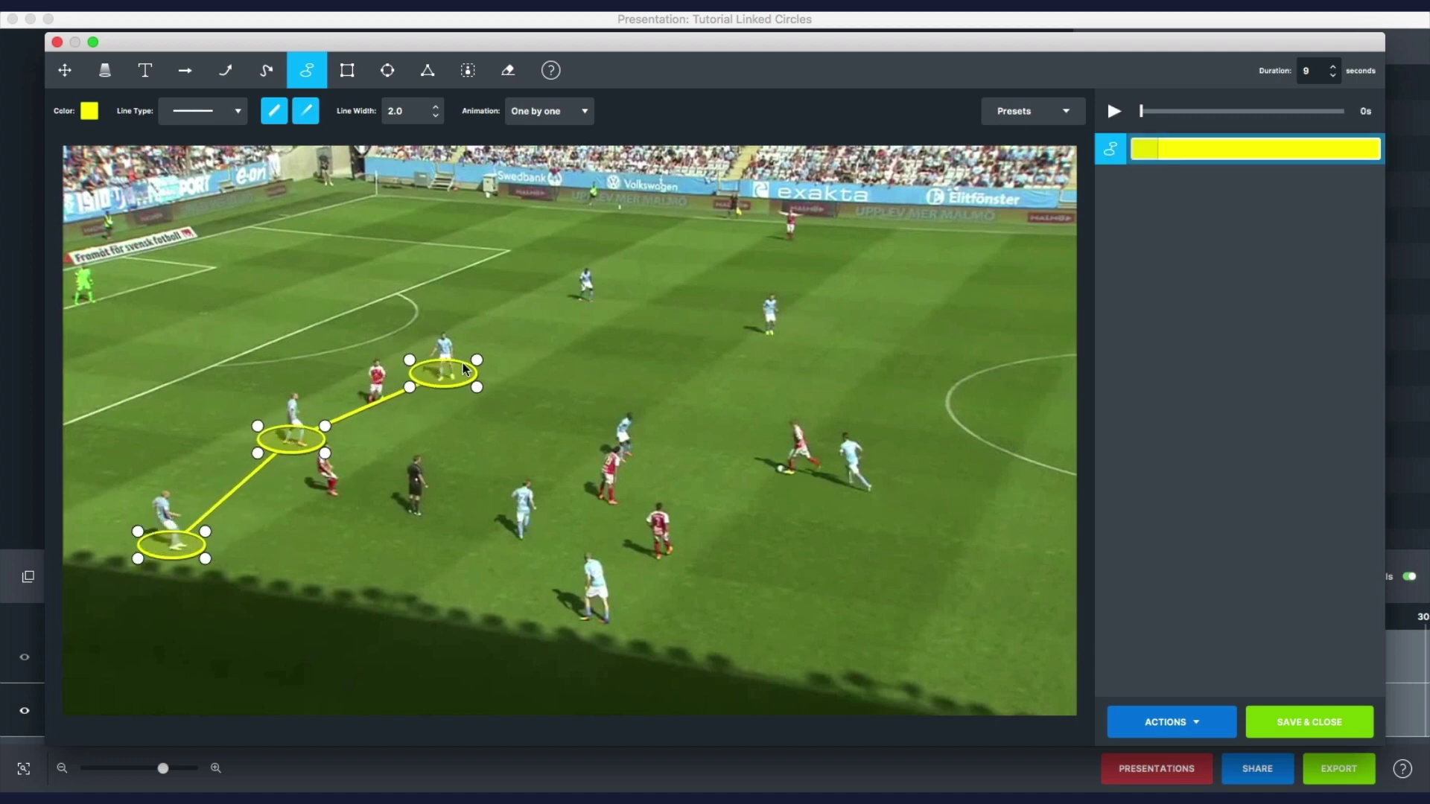
left_click(445, 370)
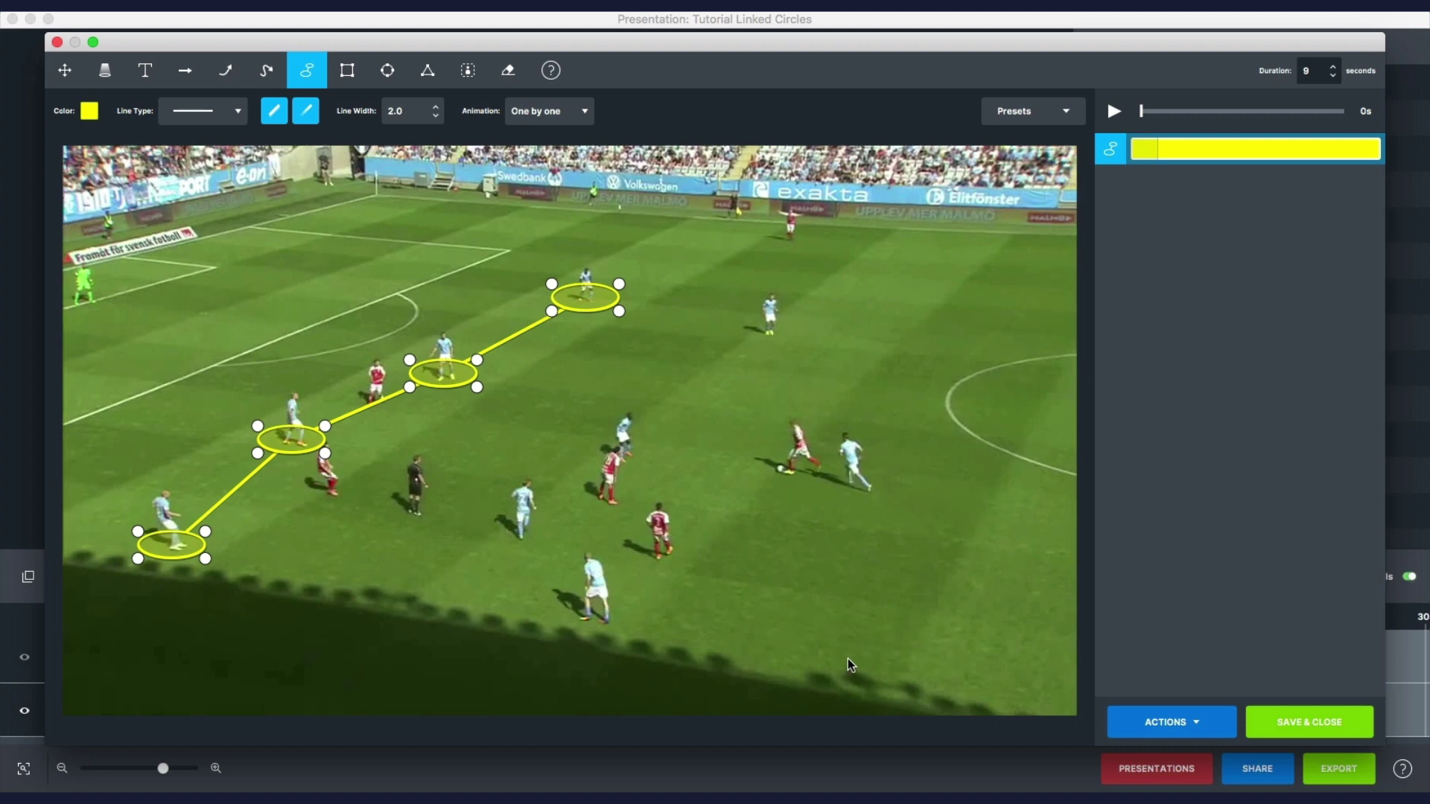
left_click(826, 653)
left_click(938, 348)
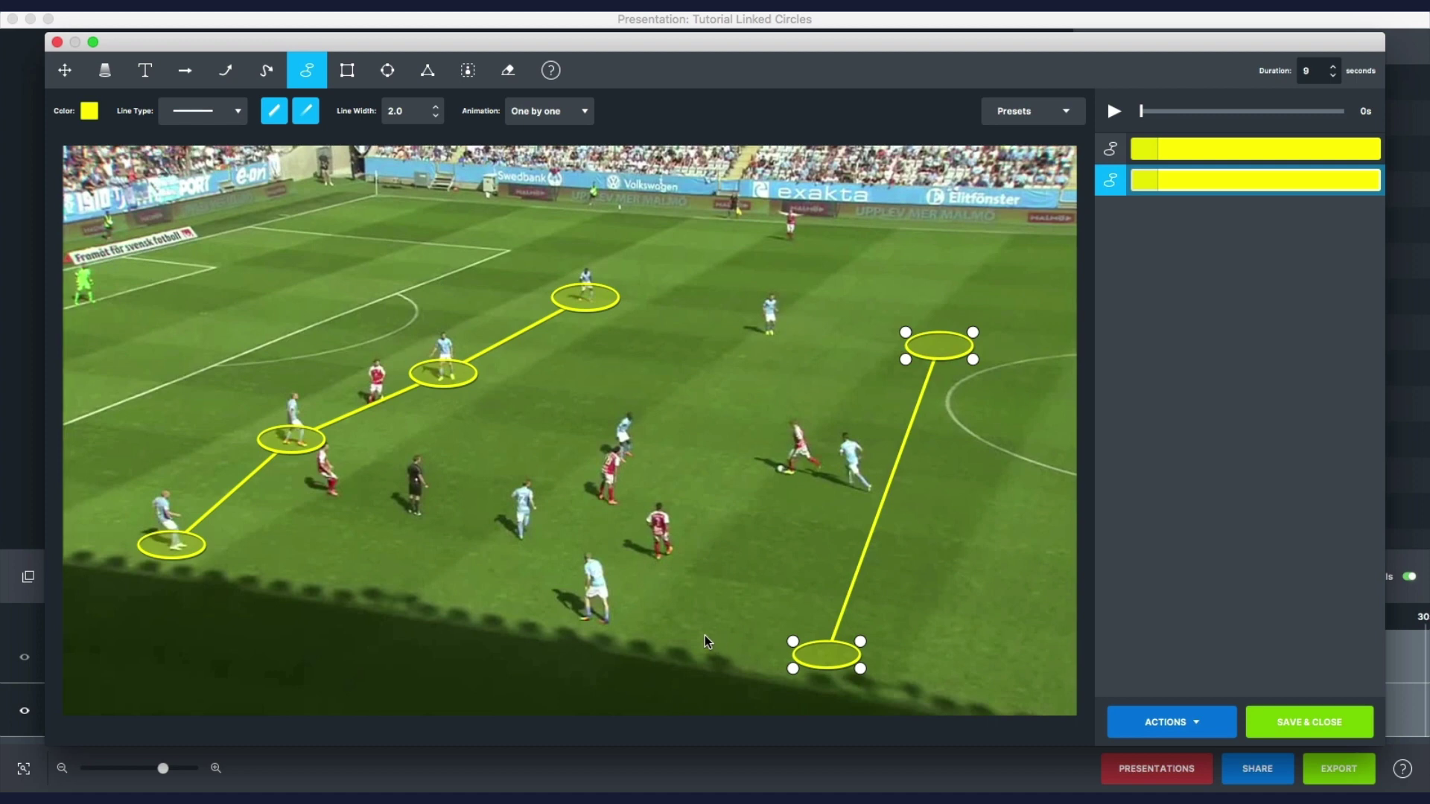
left_click(521, 533)
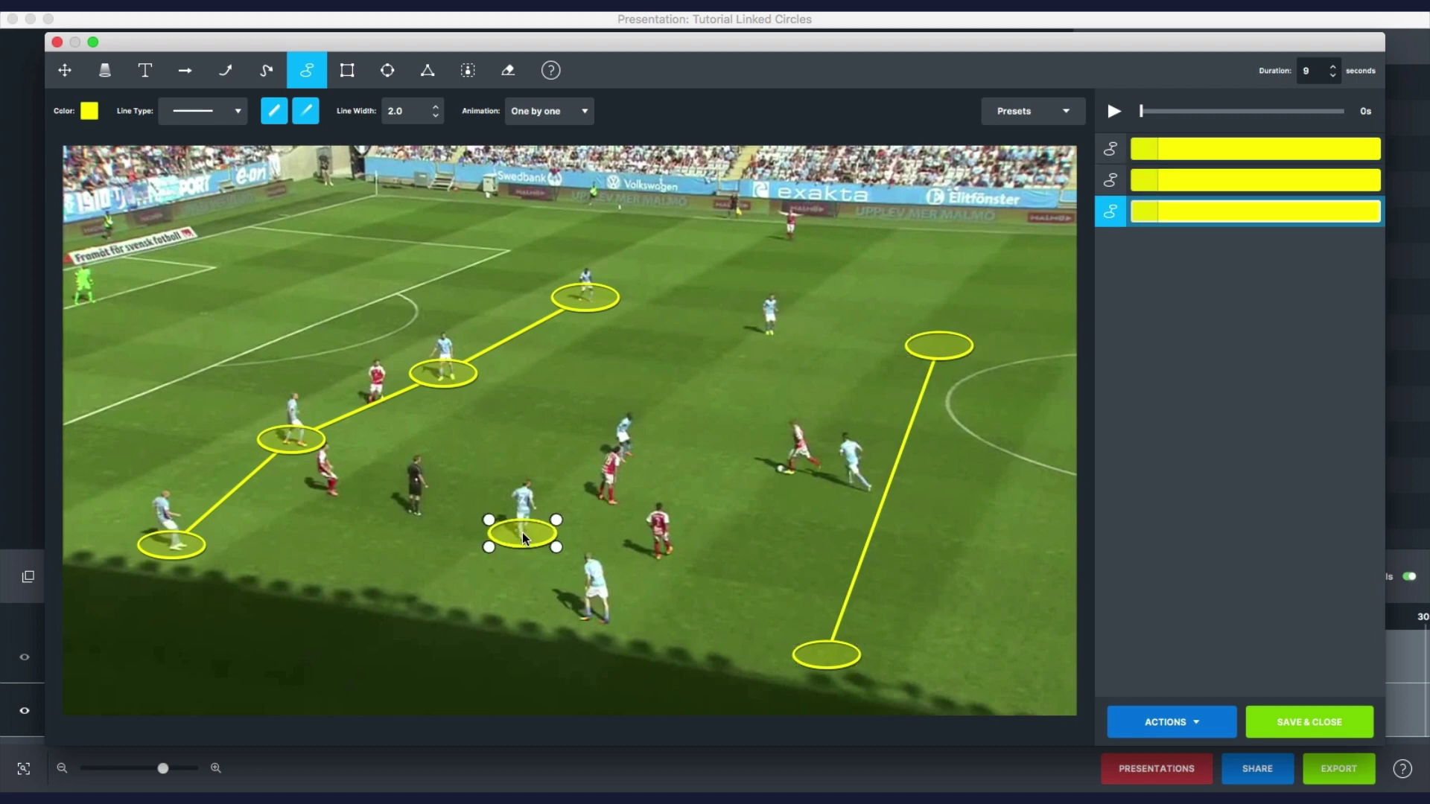
left_click(626, 445)
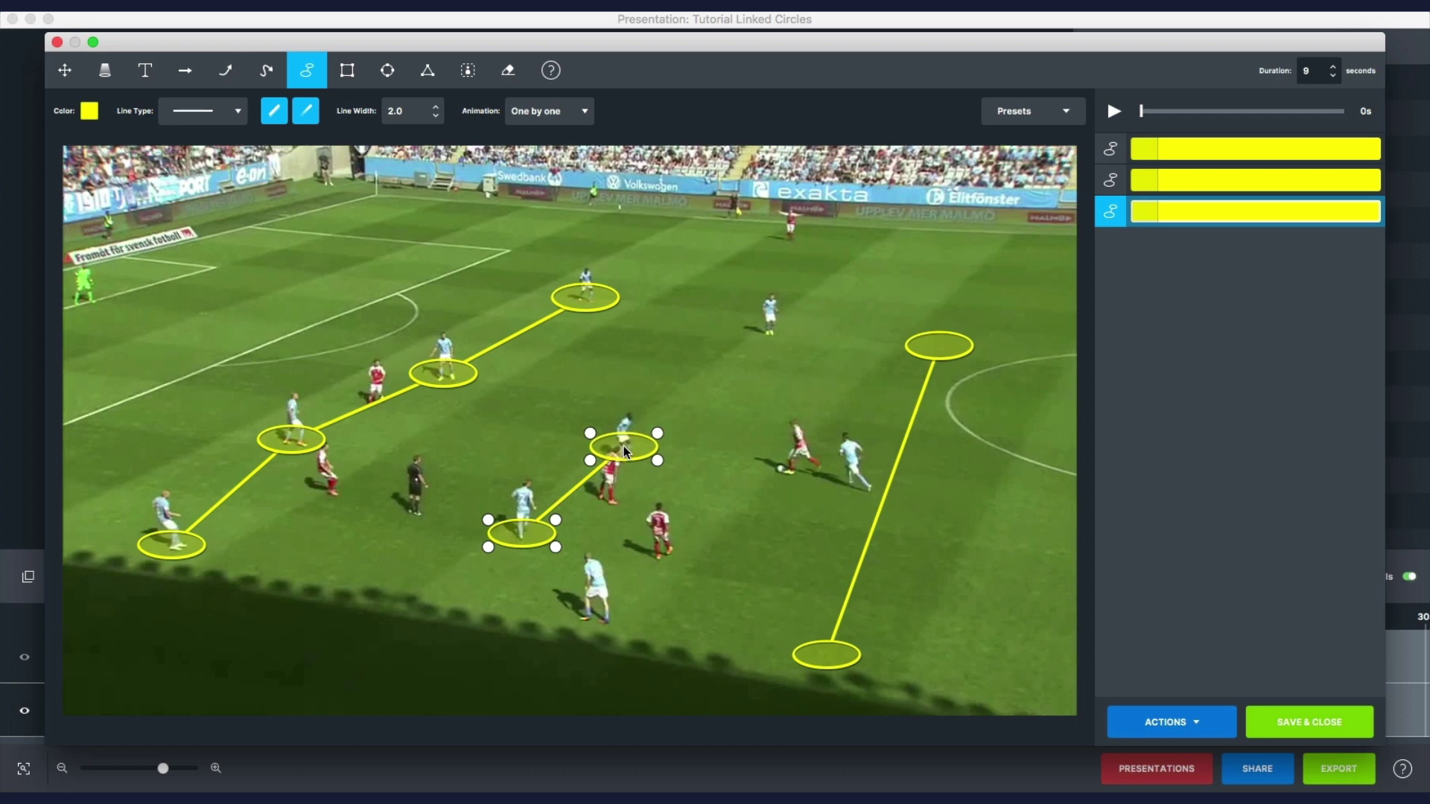
left_click(772, 325)
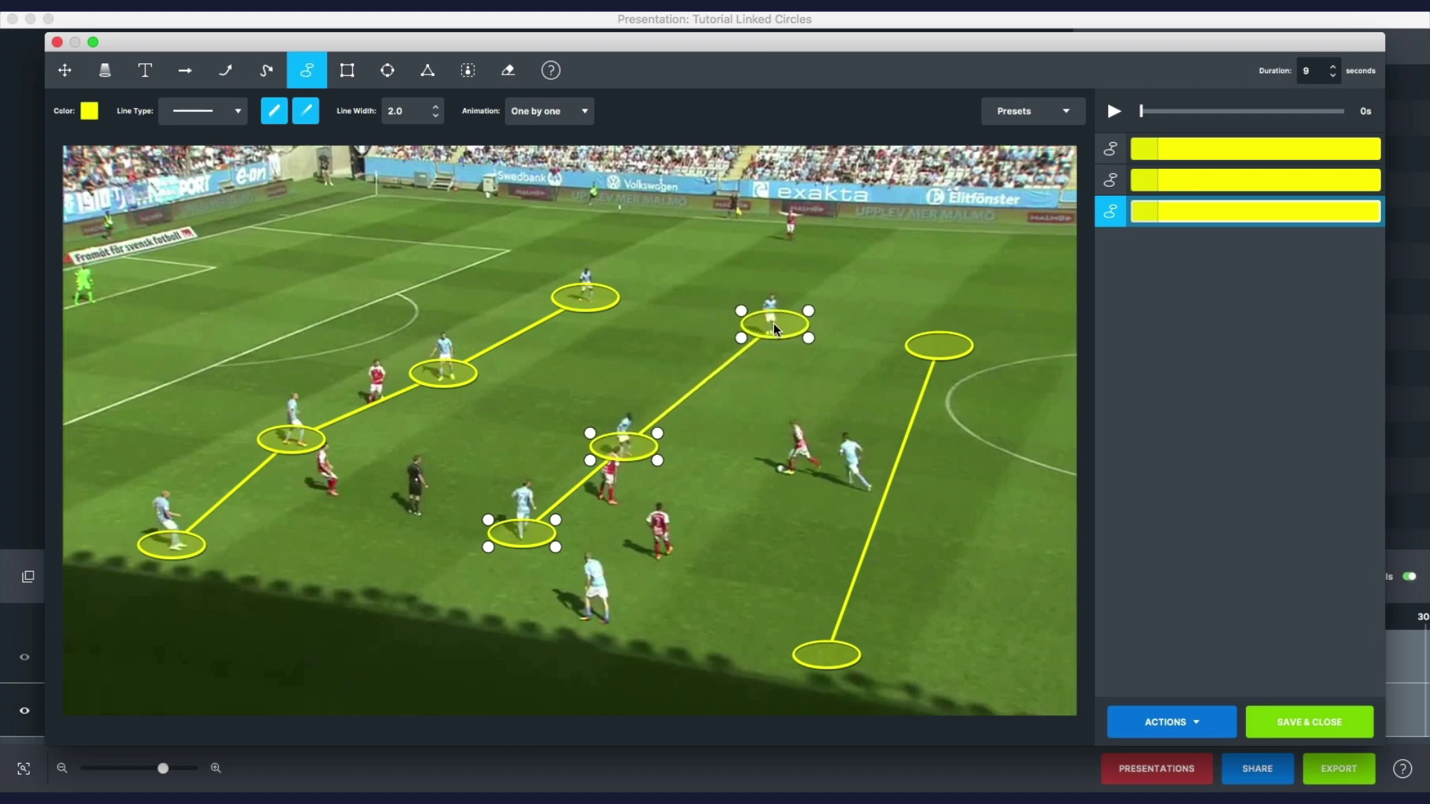
left_click_drag(771, 328, 770, 329)
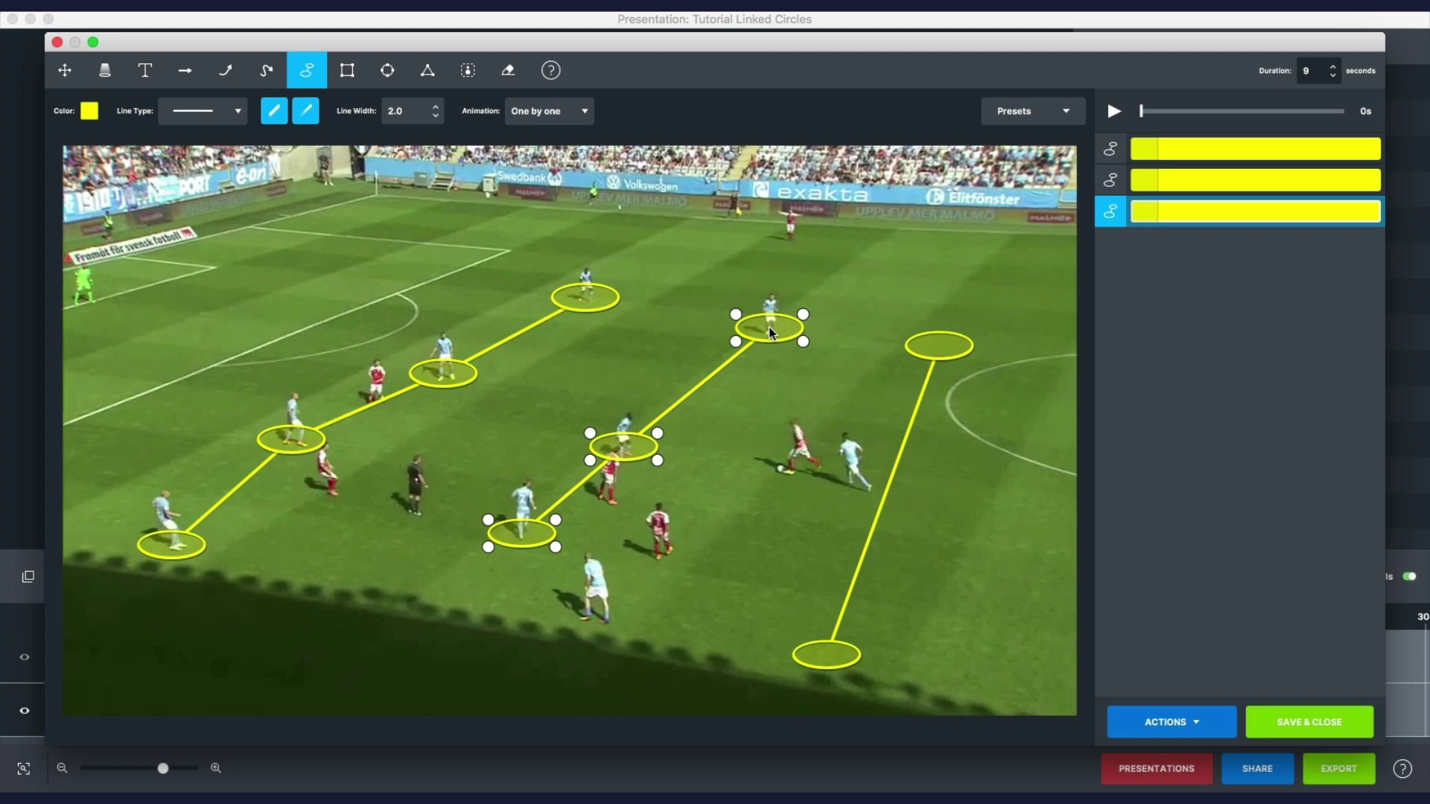
mouse_move(866, 289)
left_mouse_down()
mouse_move(703, 270)
mouse_move(862, 278)
left_mouse_up()
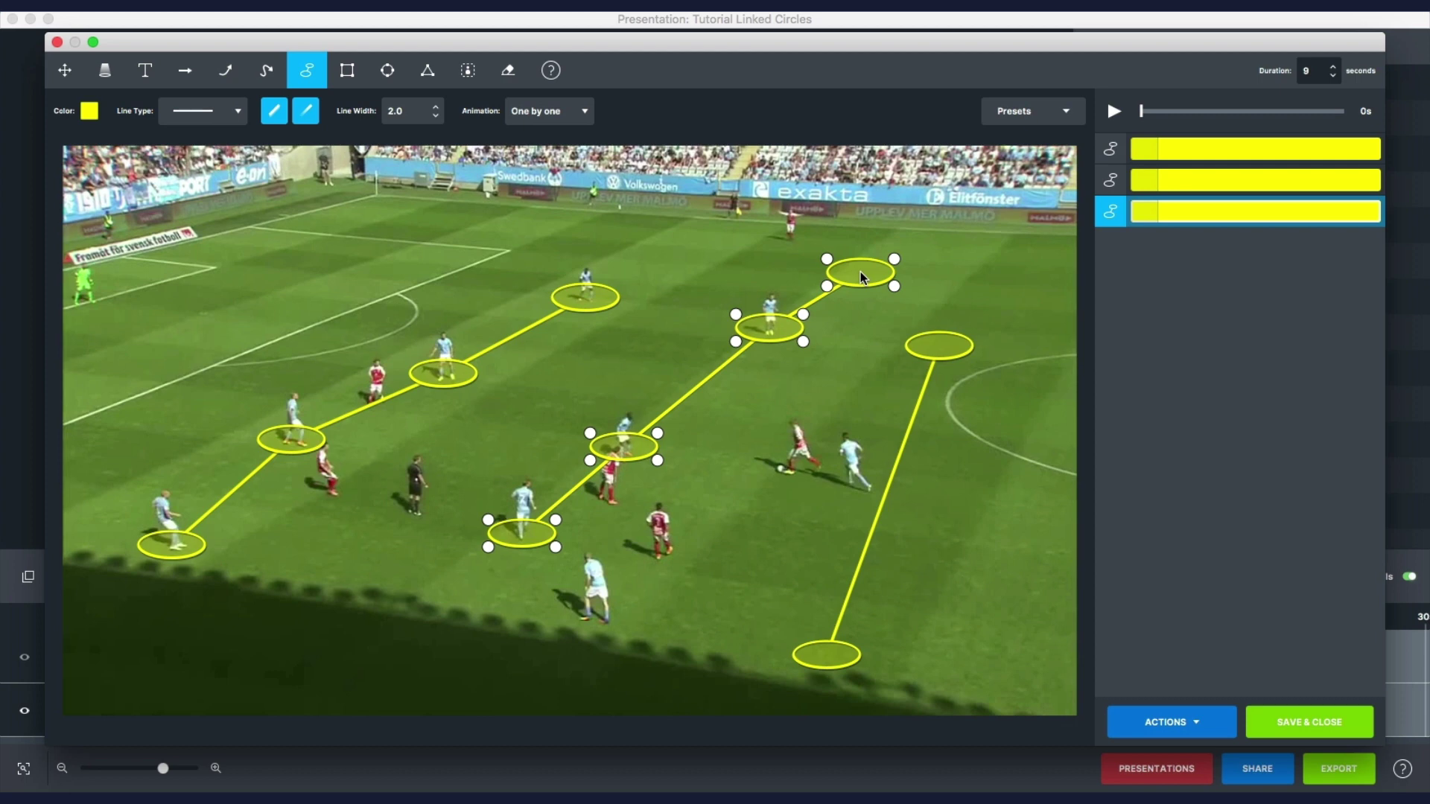
key("BackSpace")
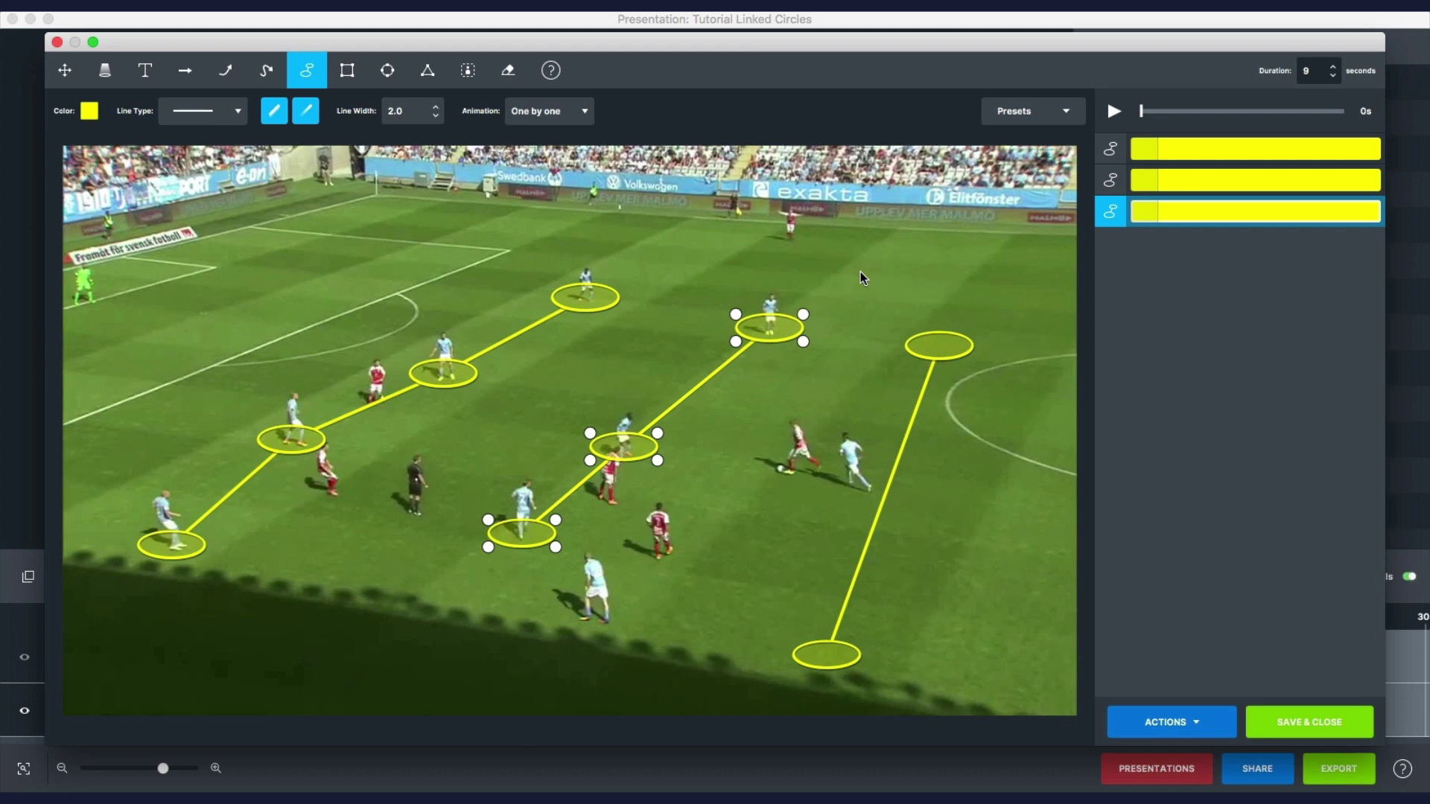
key("BackSpace")
left_click_drag(803, 341, 806, 342)
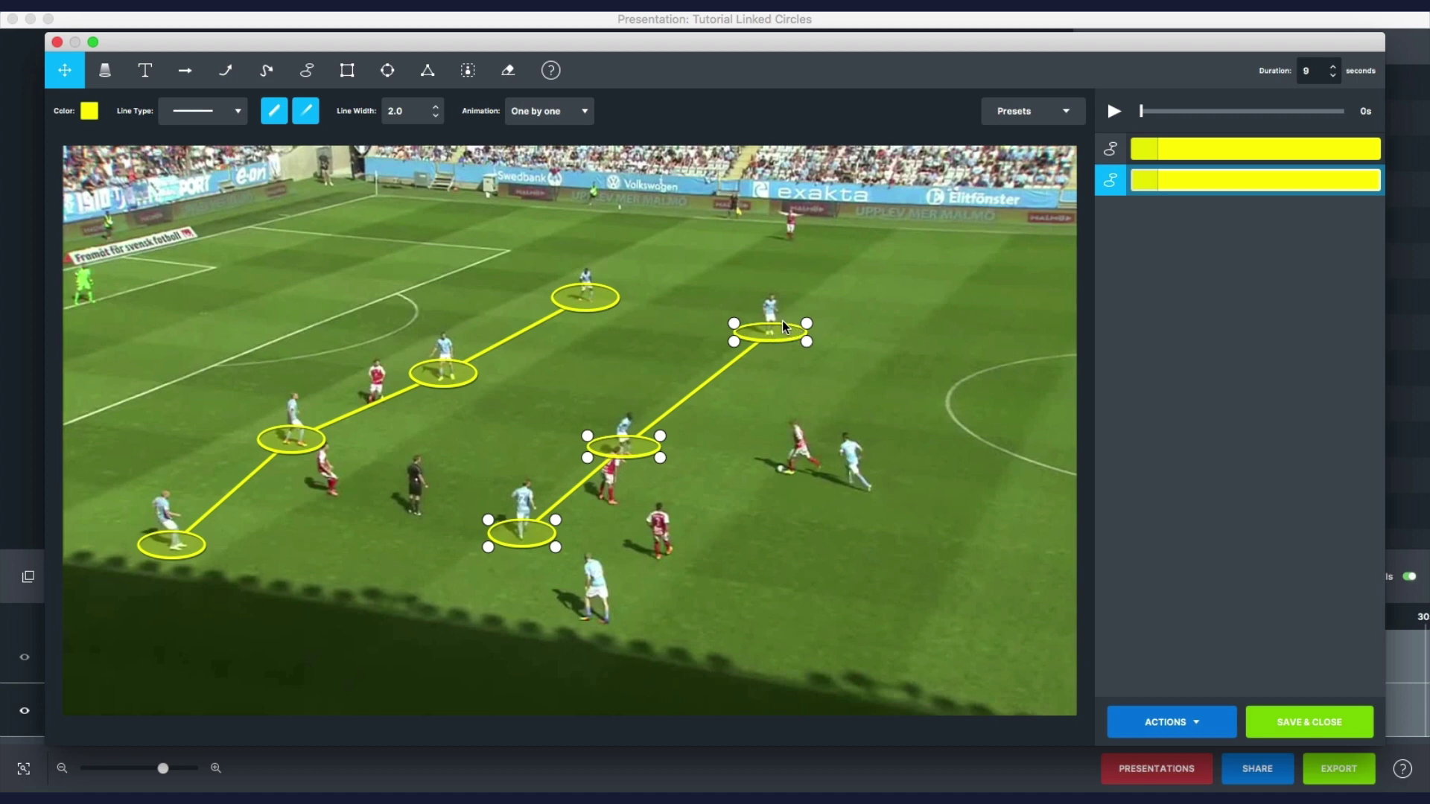
left_click(812, 370)
key("l")
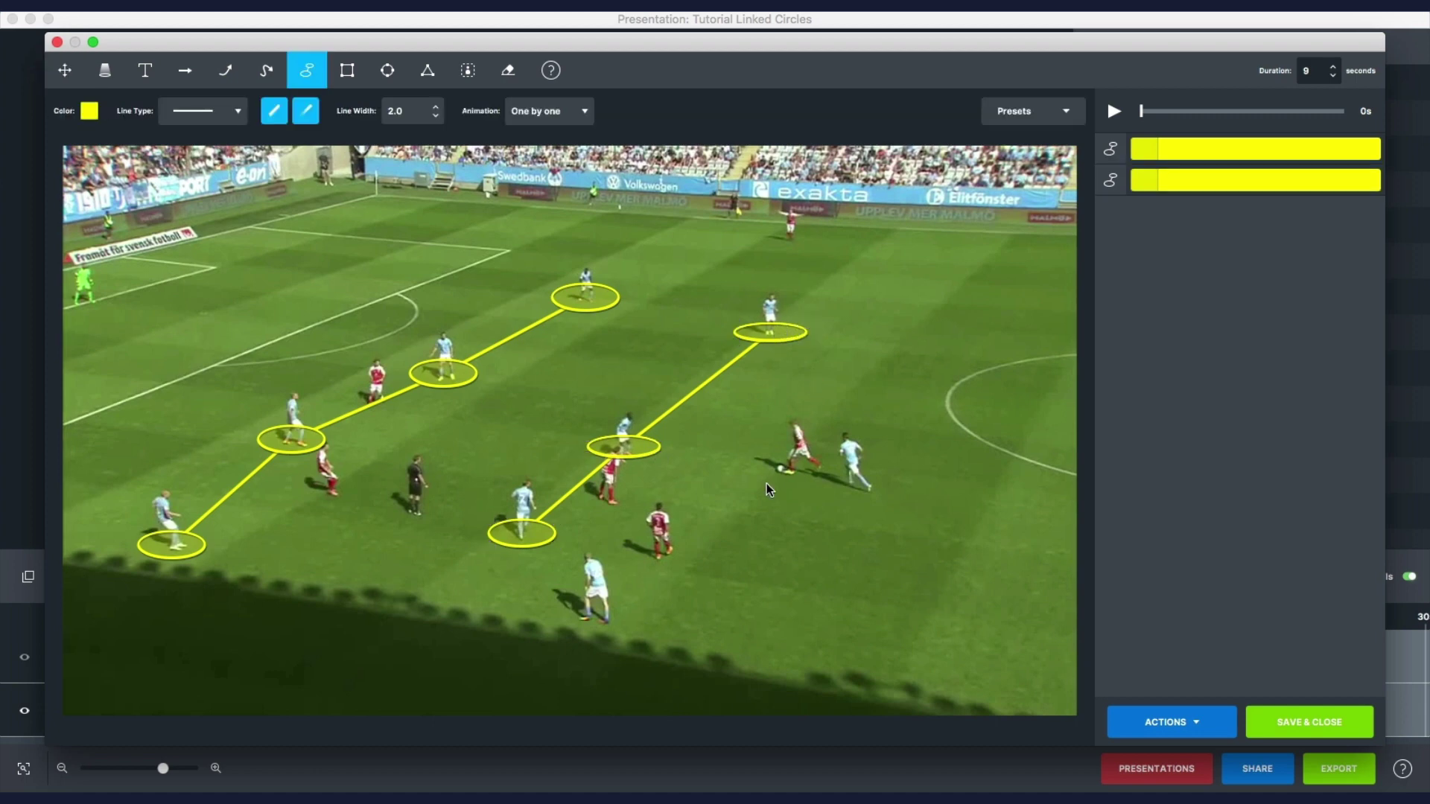
left_click(778, 624)
left_click(884, 484)
left_click(883, 373)
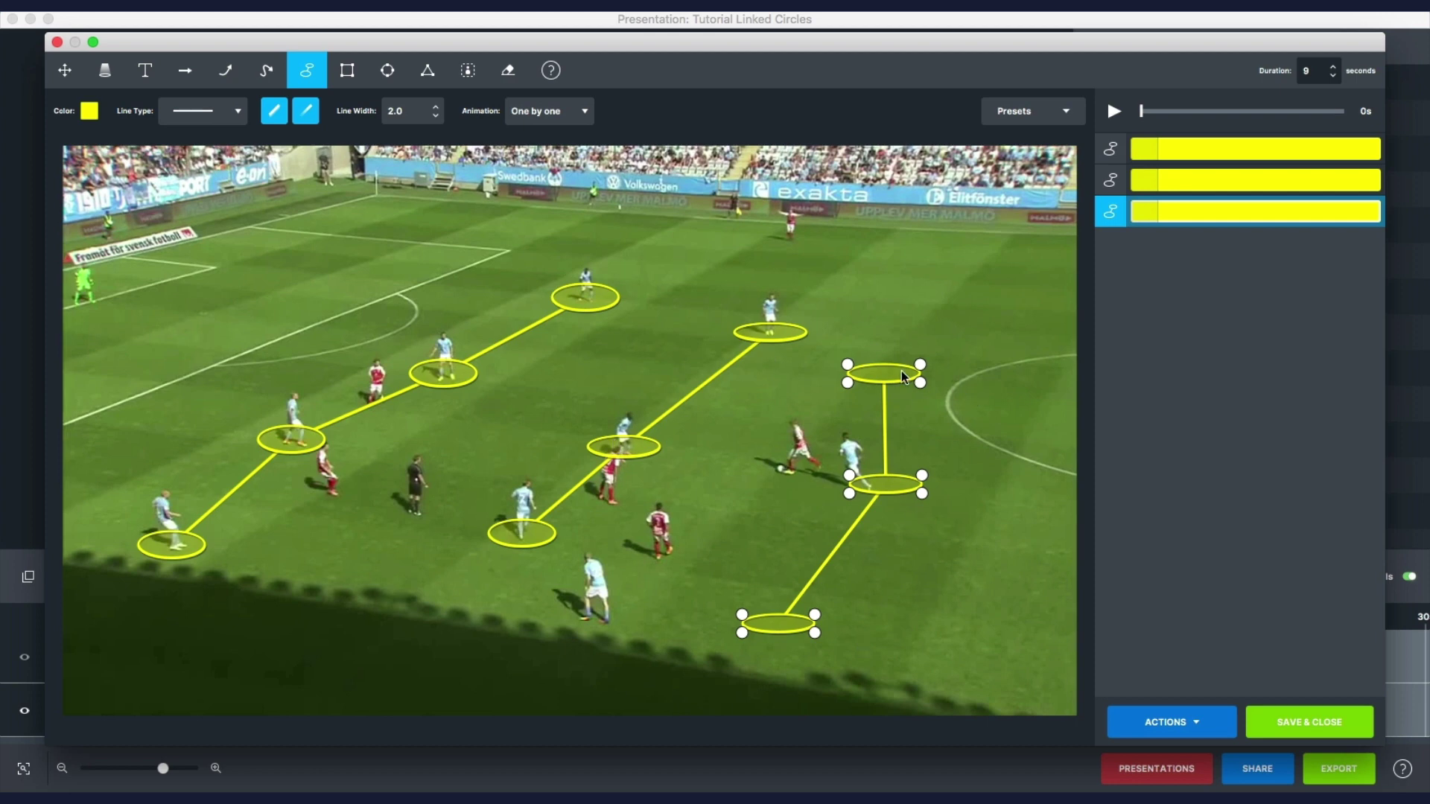
key("Delete")
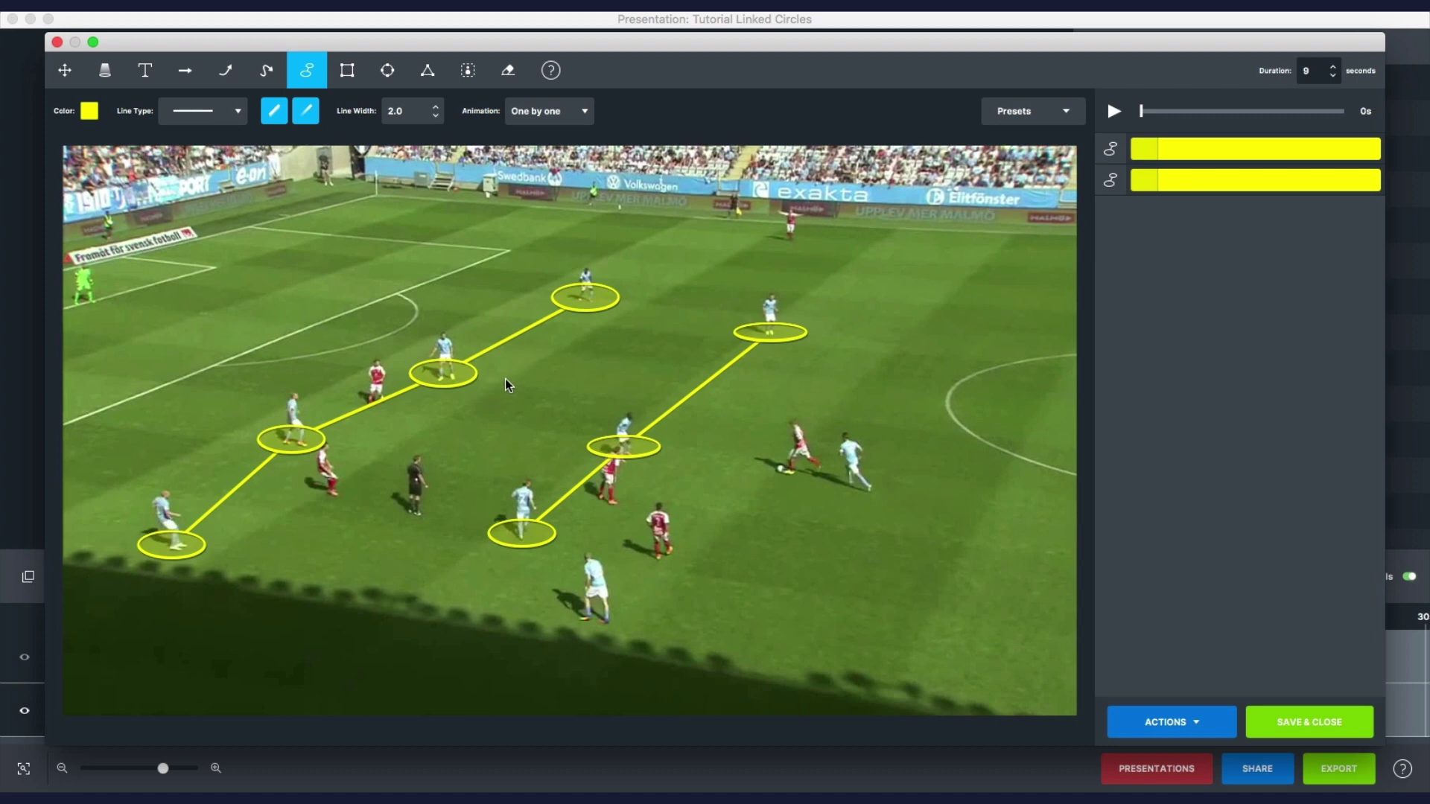
key("e")
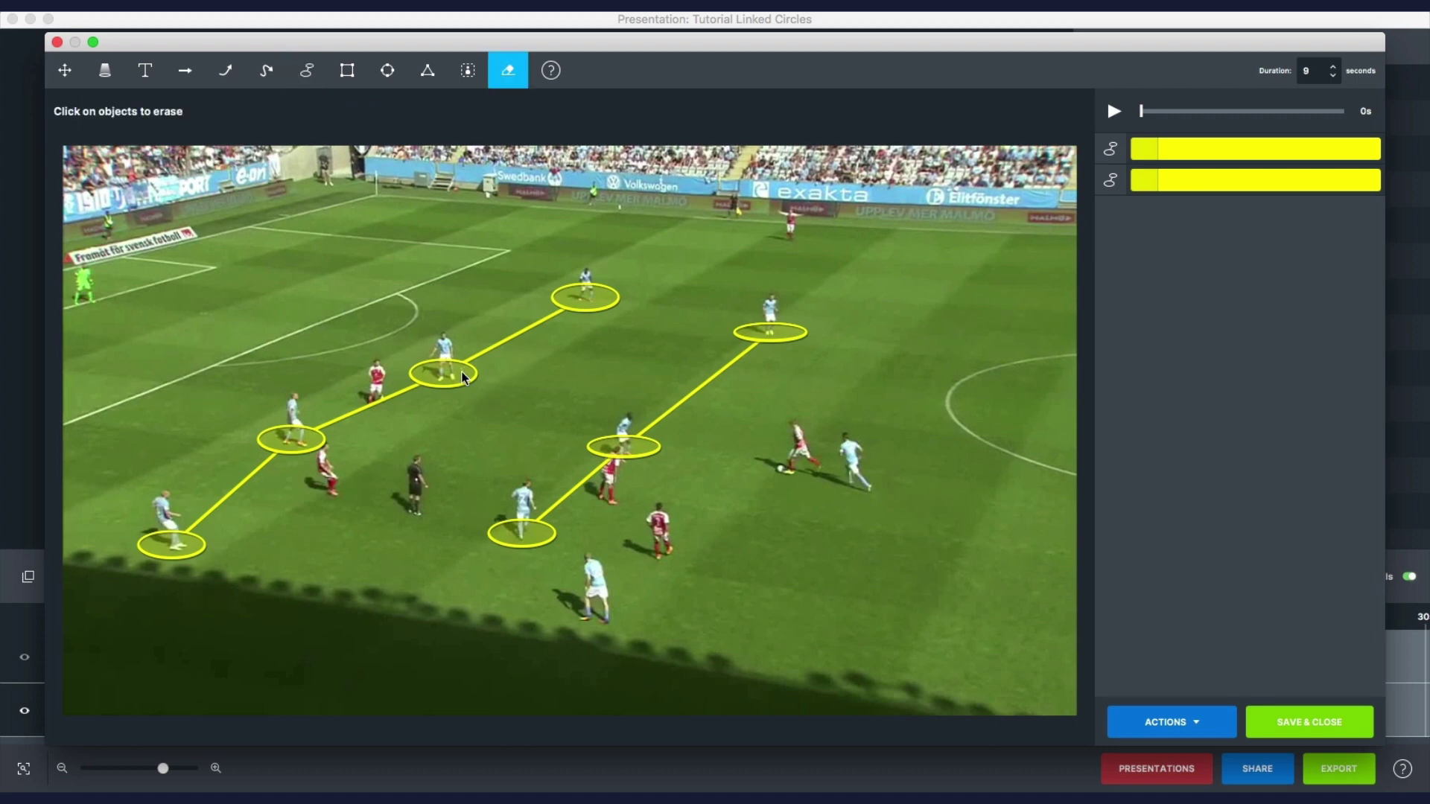
Step: Erase the left chain and redraw it as four linked circles through the same players
left_click(463, 377)
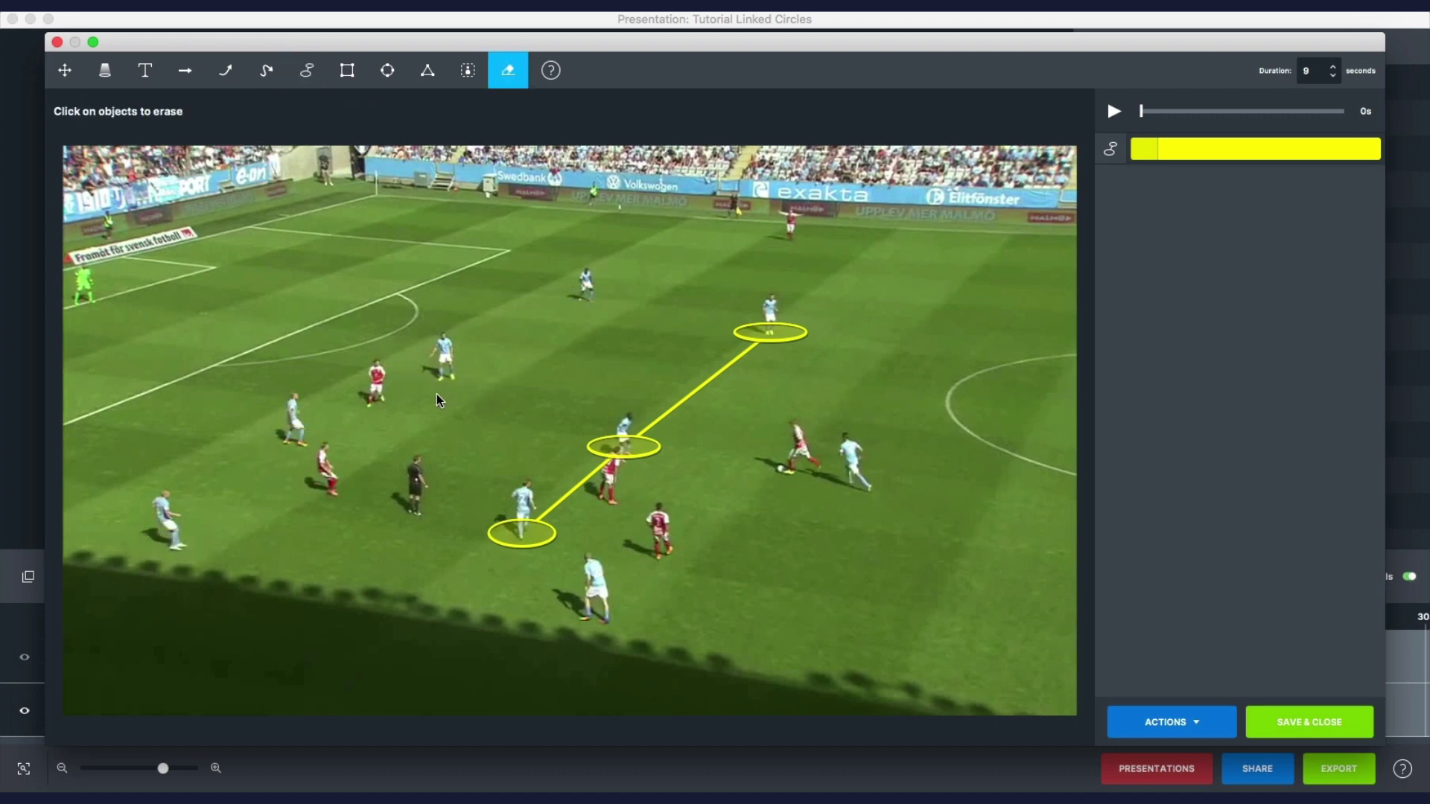
key("l")
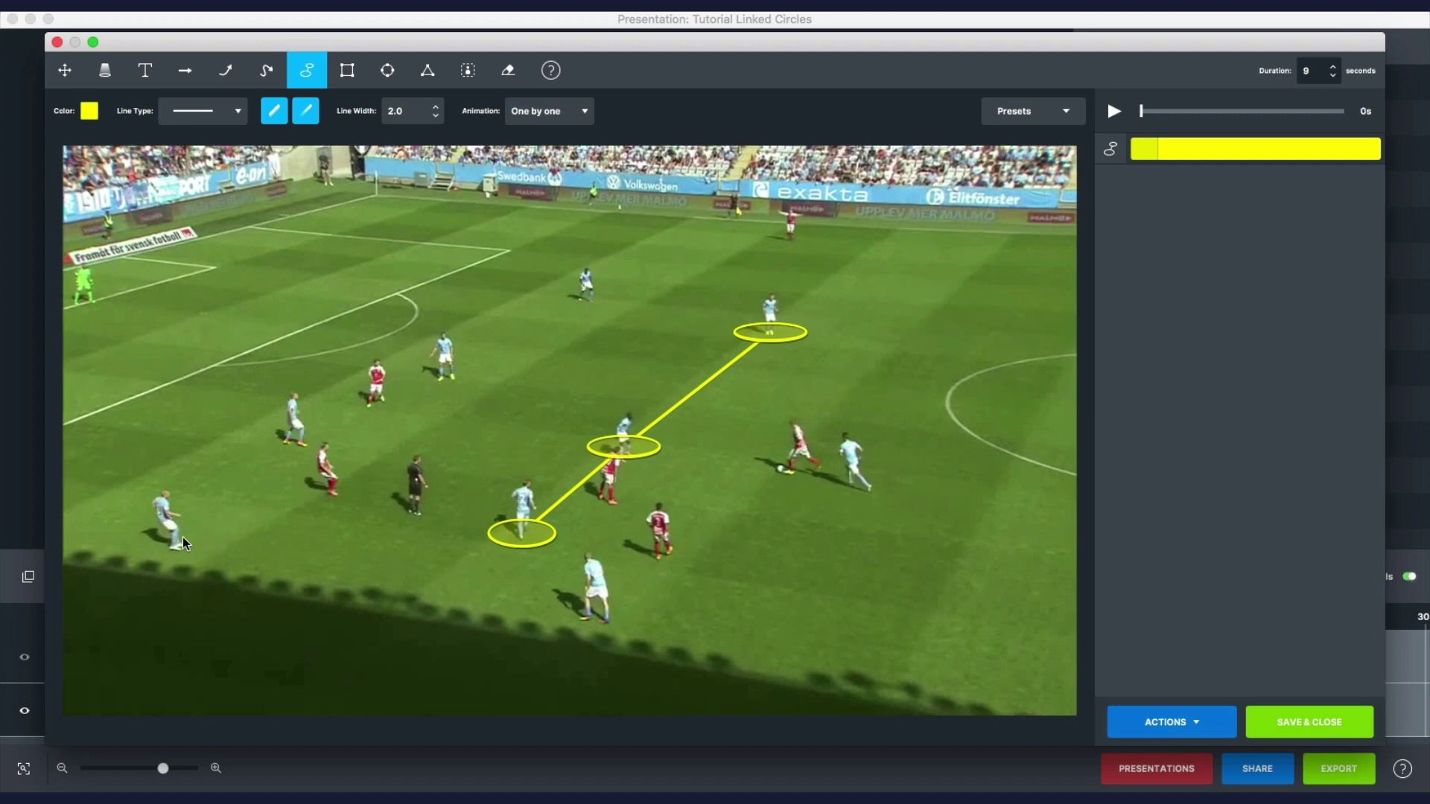
left_click(175, 546)
left_click(292, 437)
left_click(432, 405)
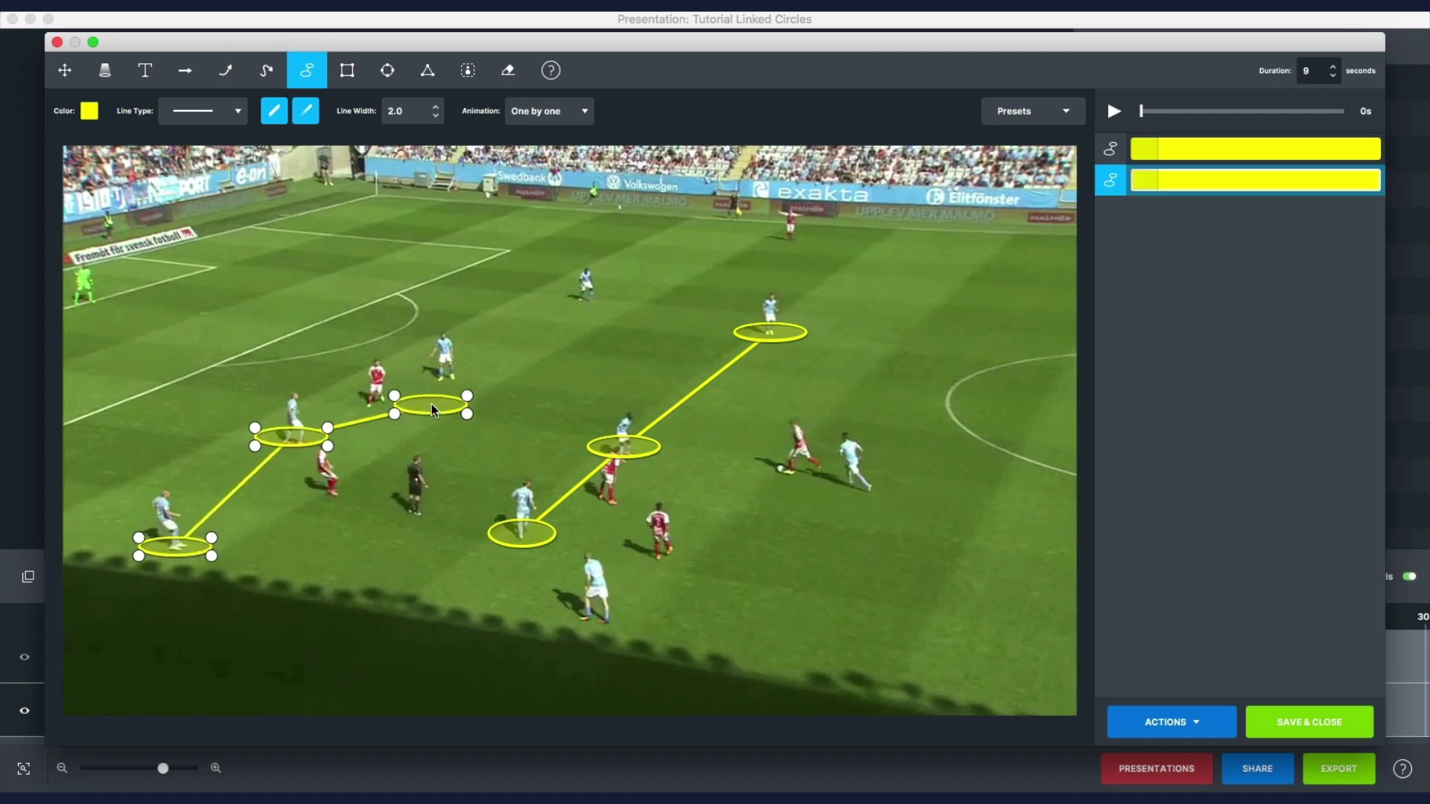
left_click_drag(432, 406, 444, 370)
left_click(602, 305)
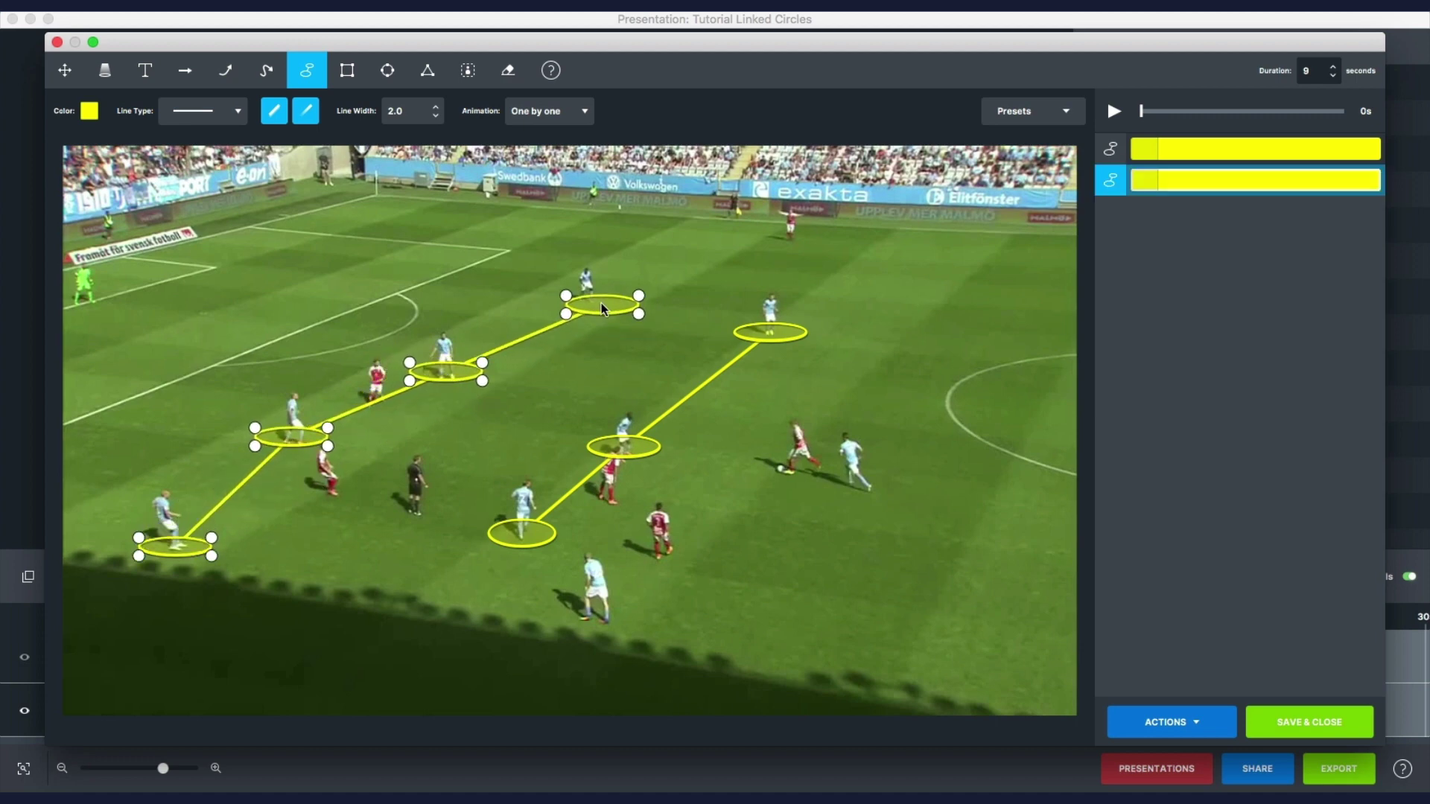
left_click_drag(601, 303, 588, 295)
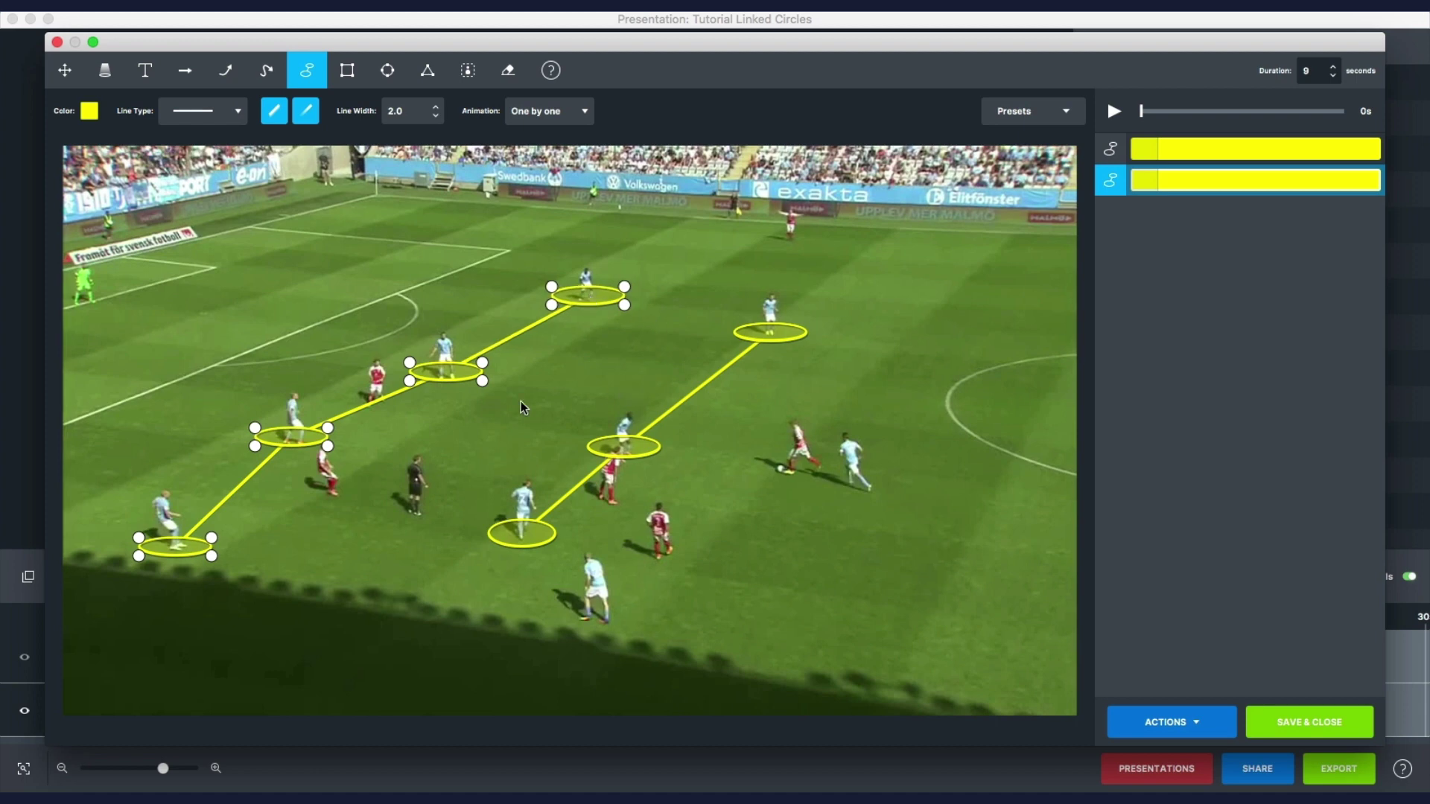
Step: Try a dashed line type and style toggles on the new chain, leaving it solid
left_click(238, 112)
left_click(231, 149)
left_click(209, 113)
left_click(208, 132)
left_click(273, 112)
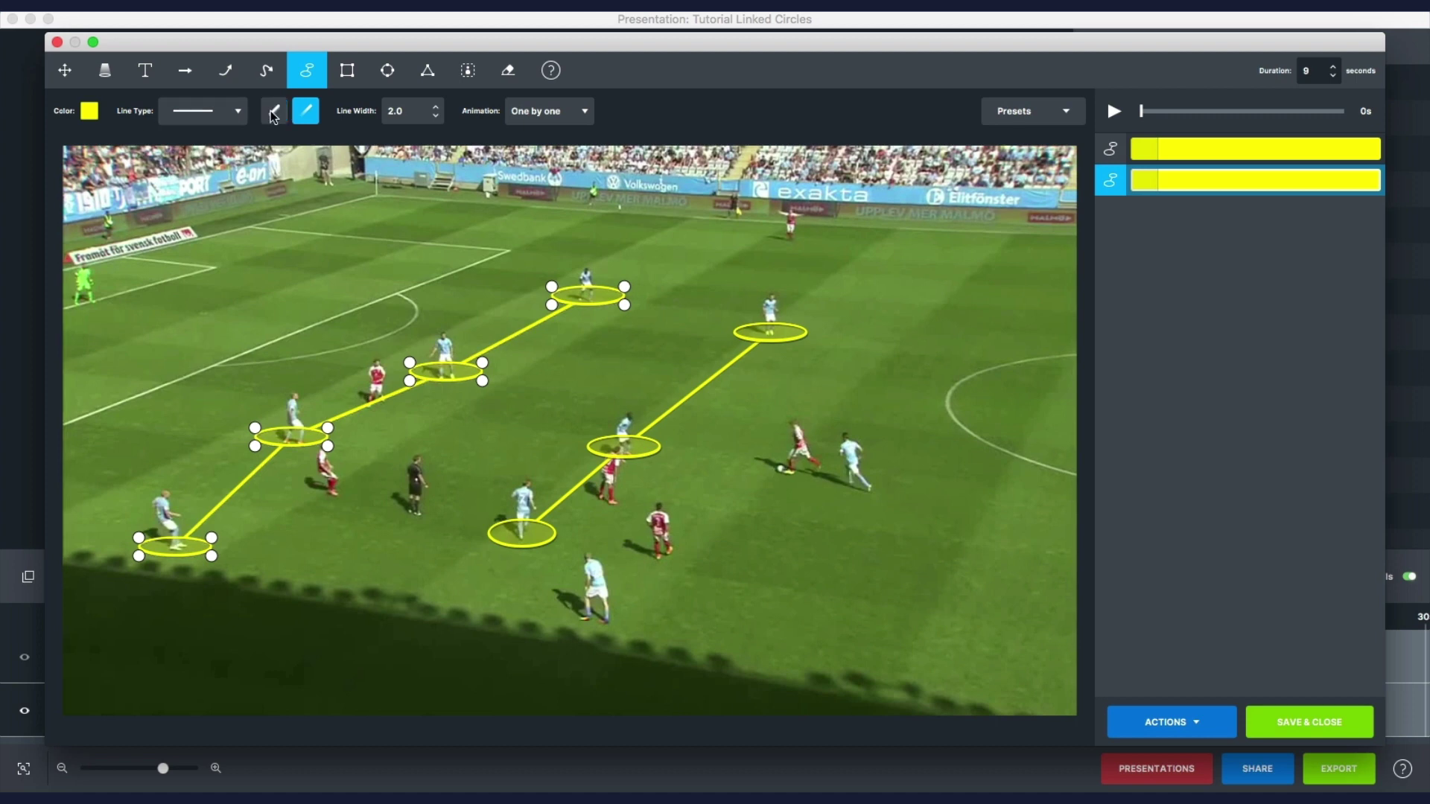
left_click(273, 112)
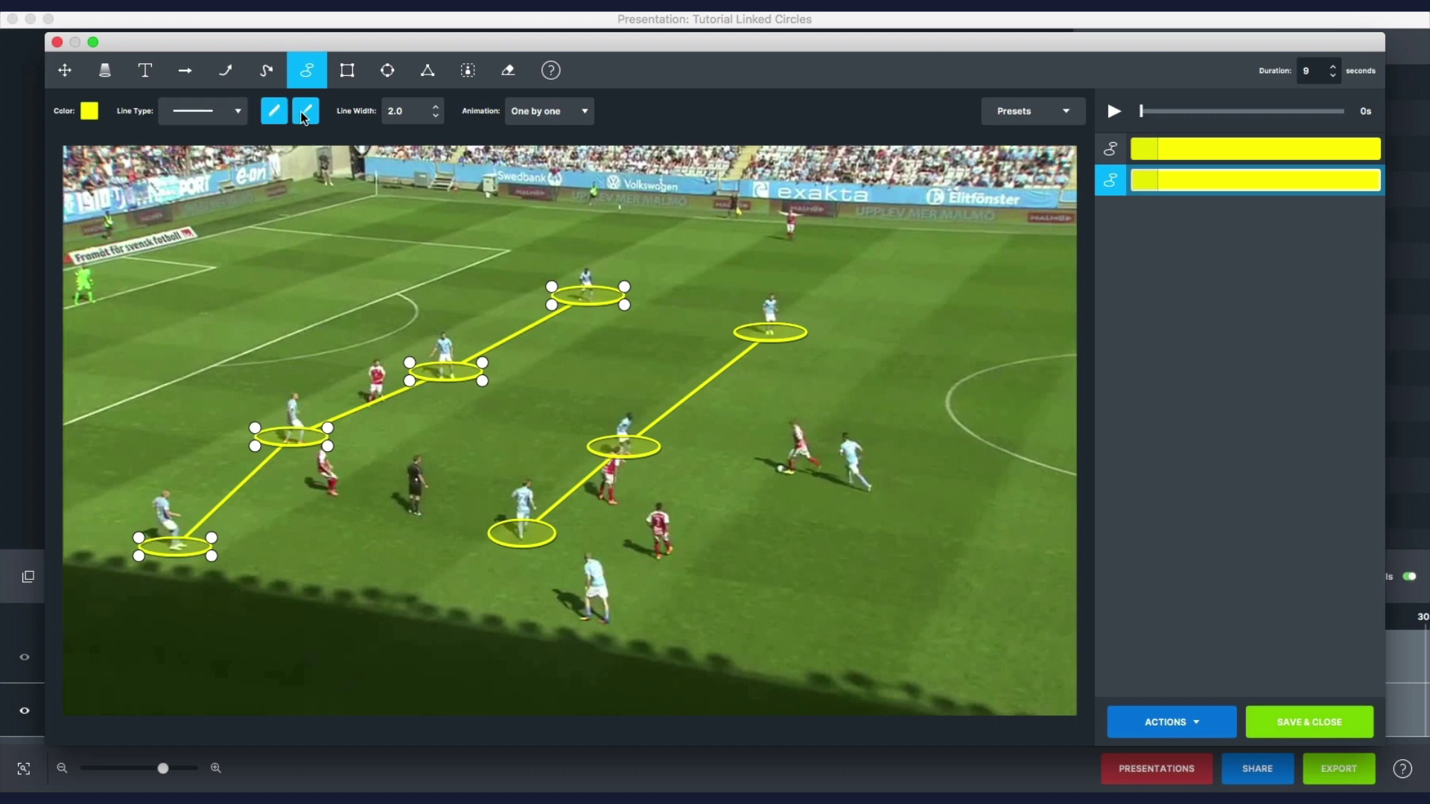
left_click(303, 112)
left_click(303, 111)
left_click(925, 341)
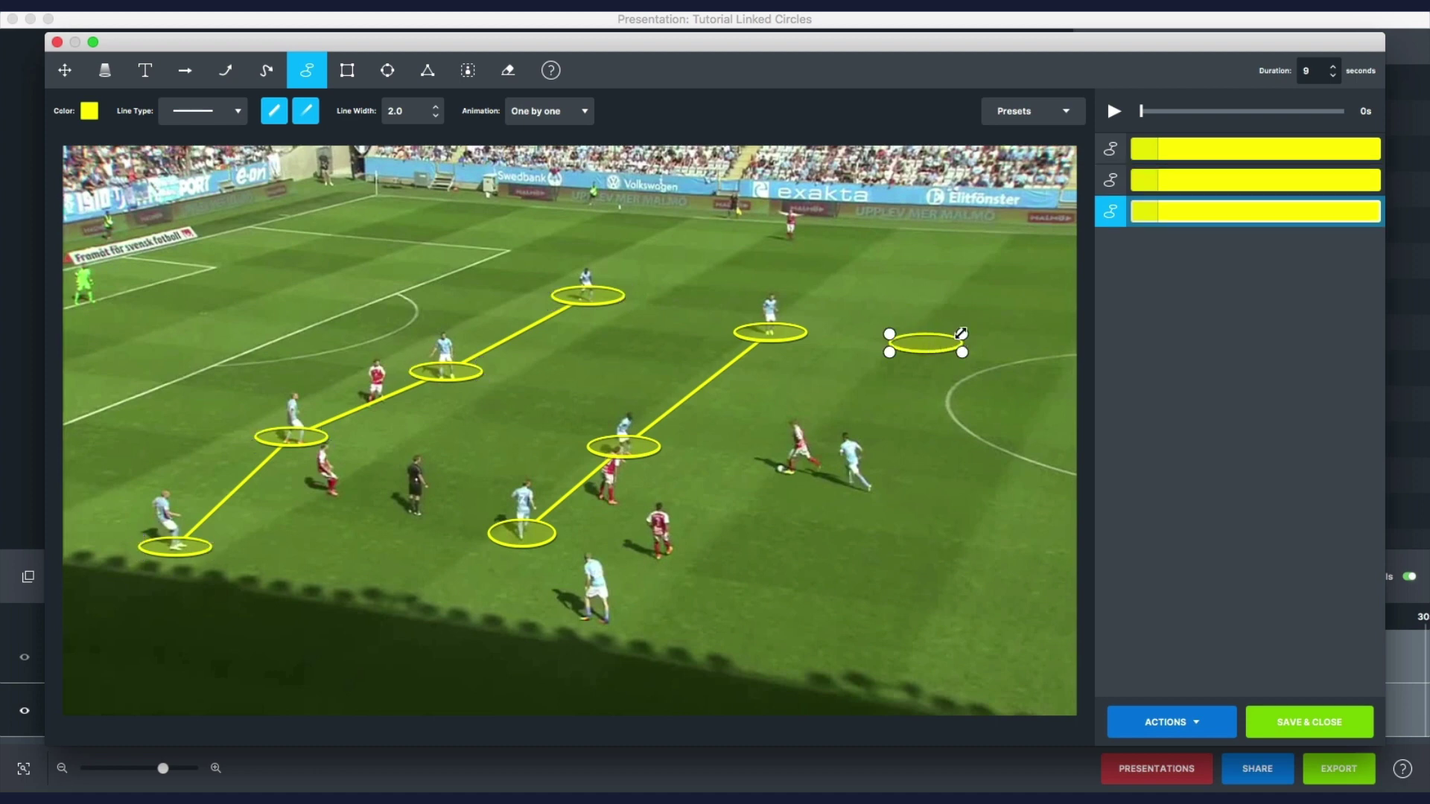
left_click_drag(961, 334, 959, 311)
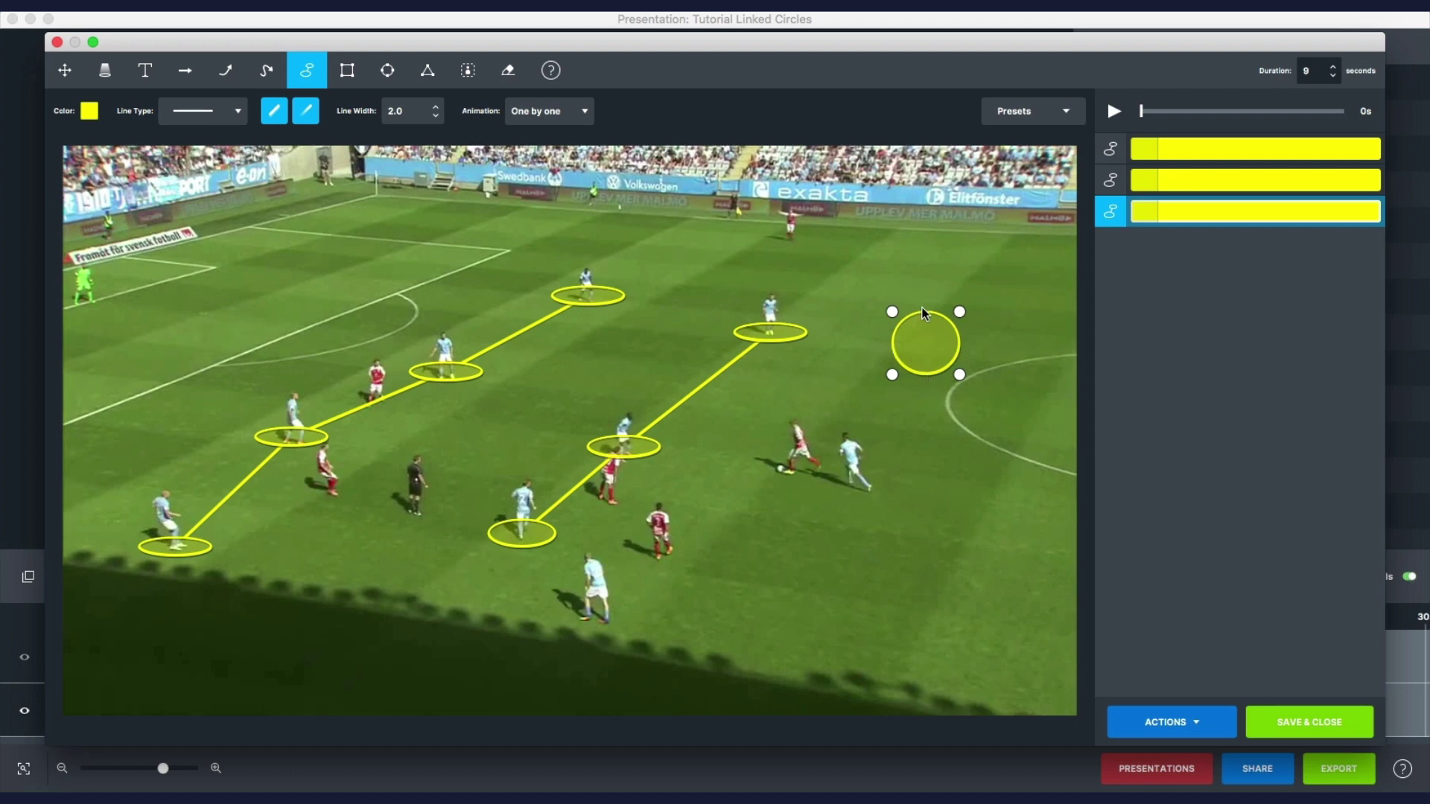
left_click(305, 110)
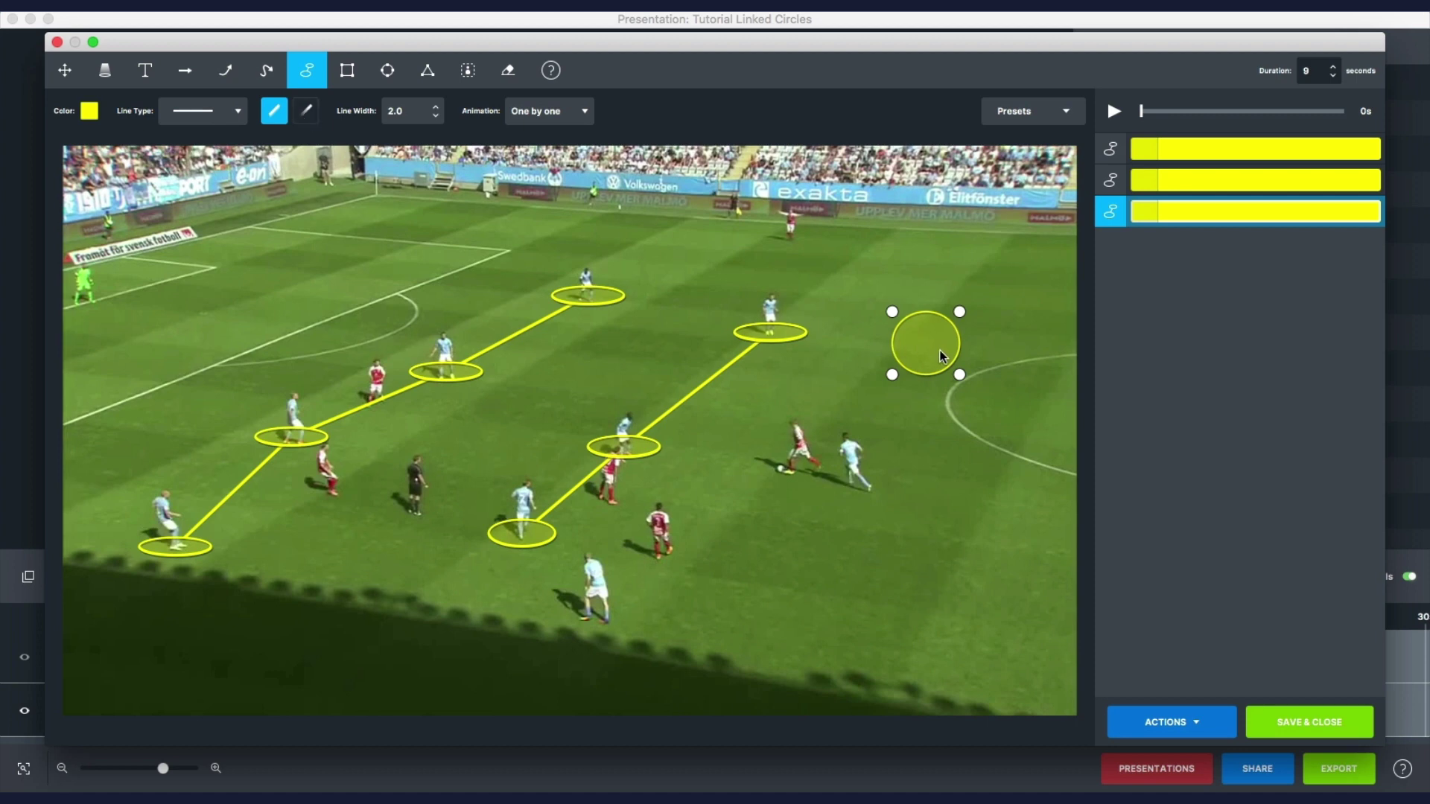
left_click(307, 112)
key("BackSpace")
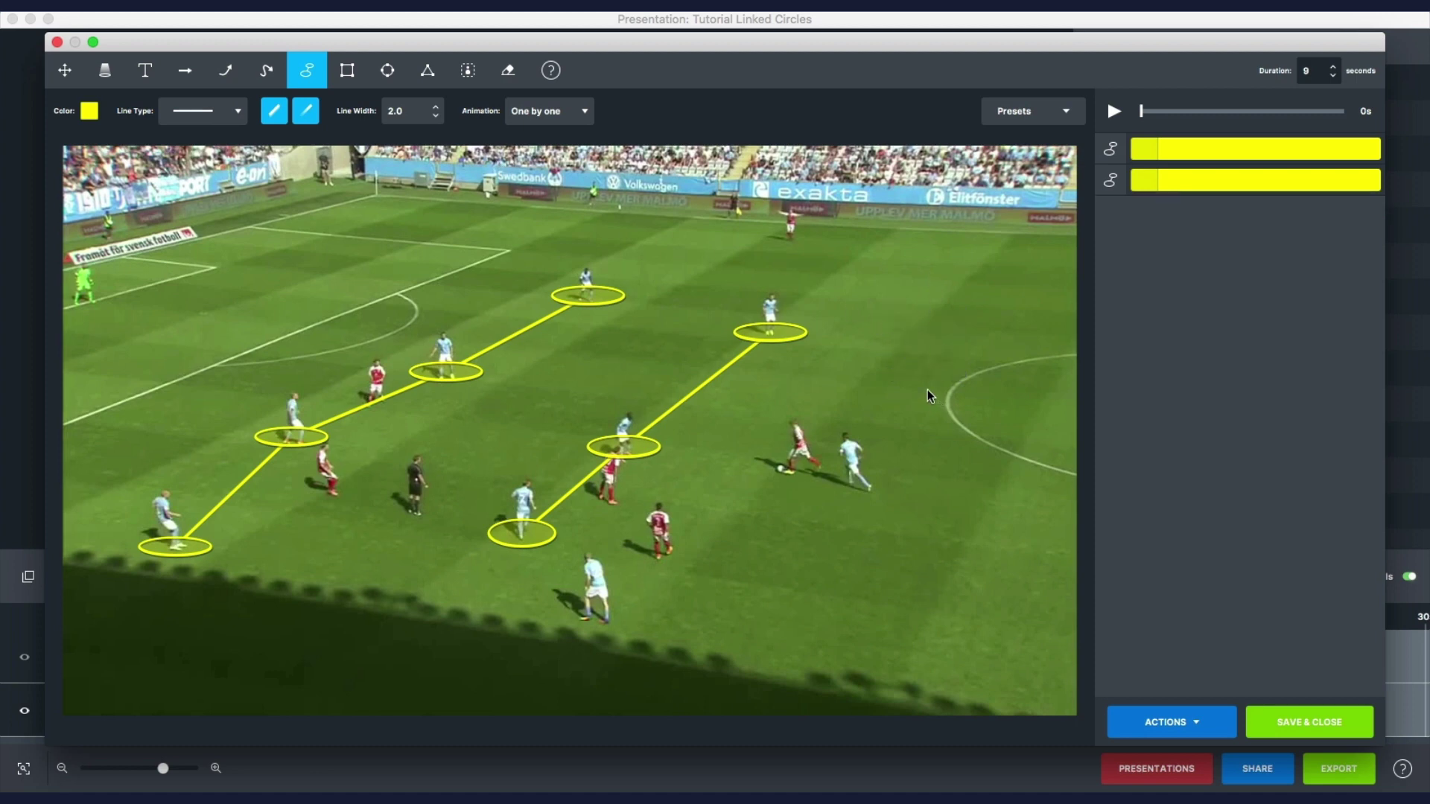
left_click(923, 344)
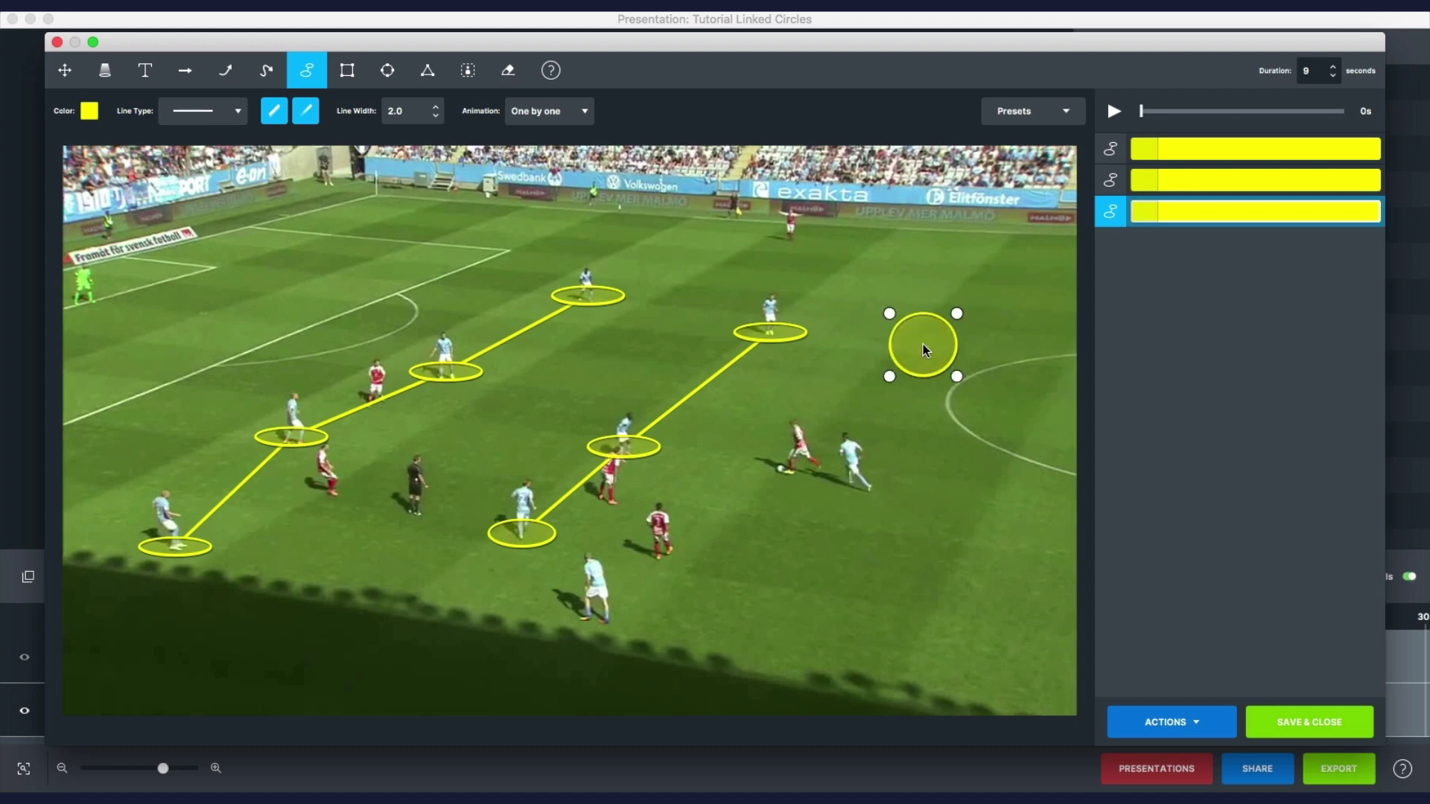
left_click(930, 500)
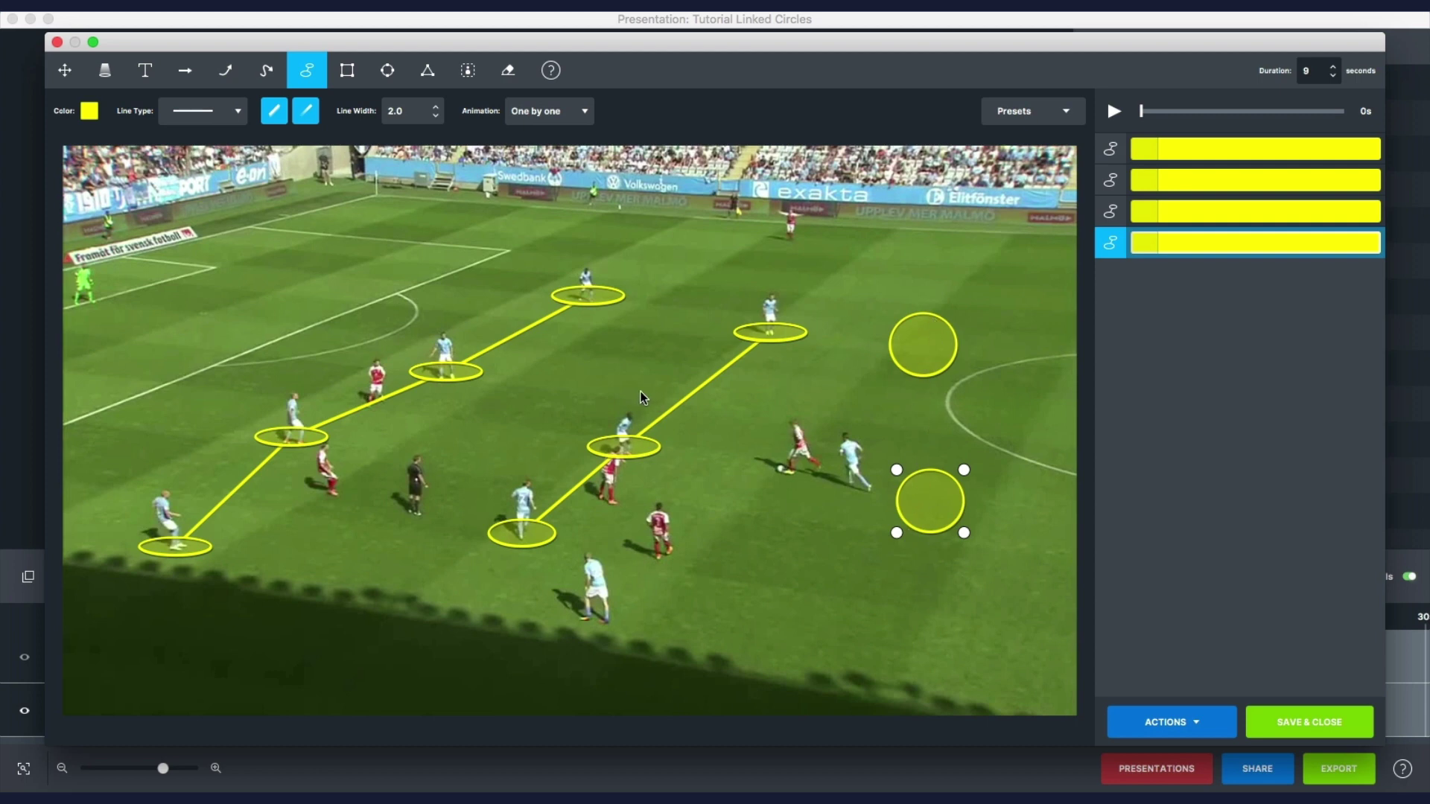
key("Escape")
left_click(768, 336)
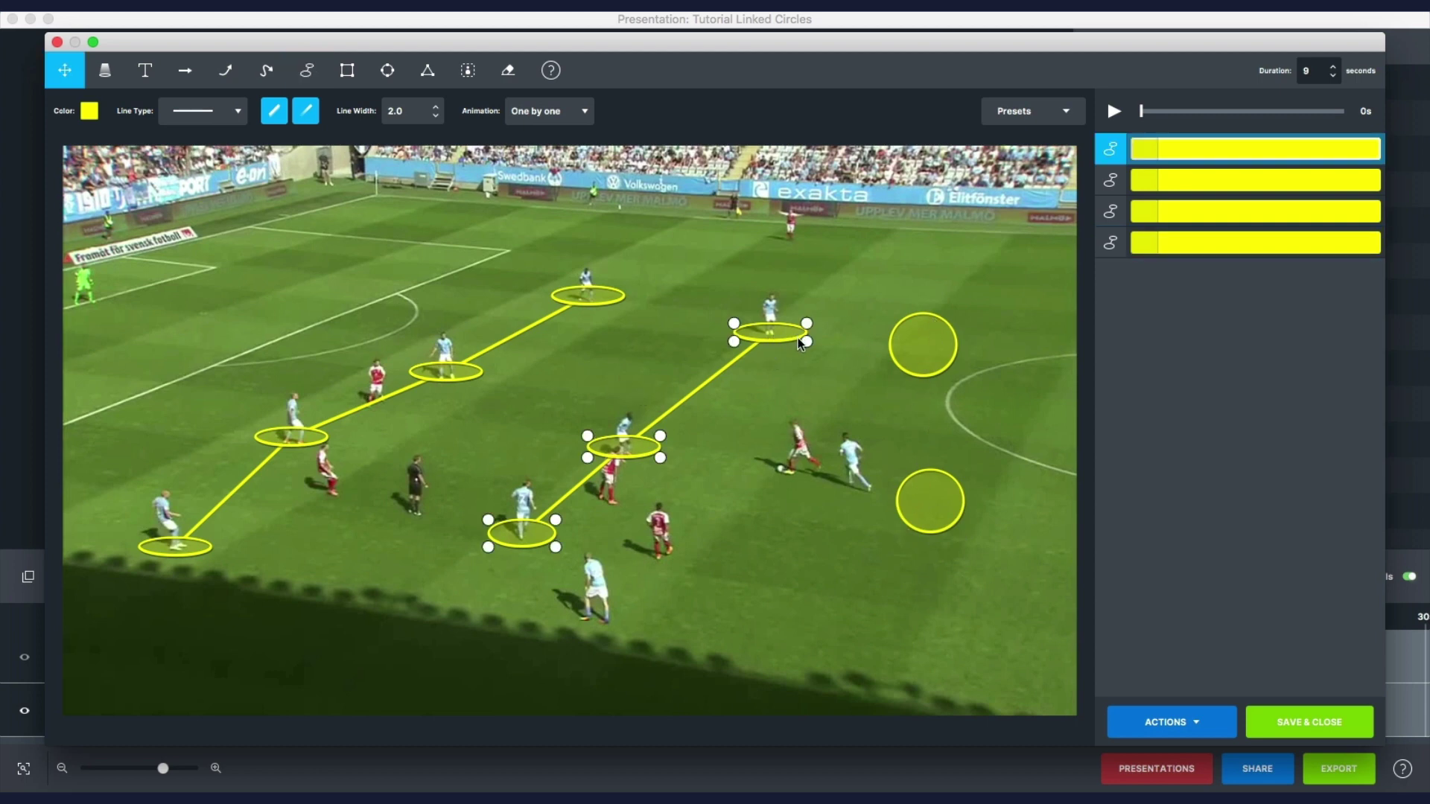
left_click_drag(806, 341, 810, 343)
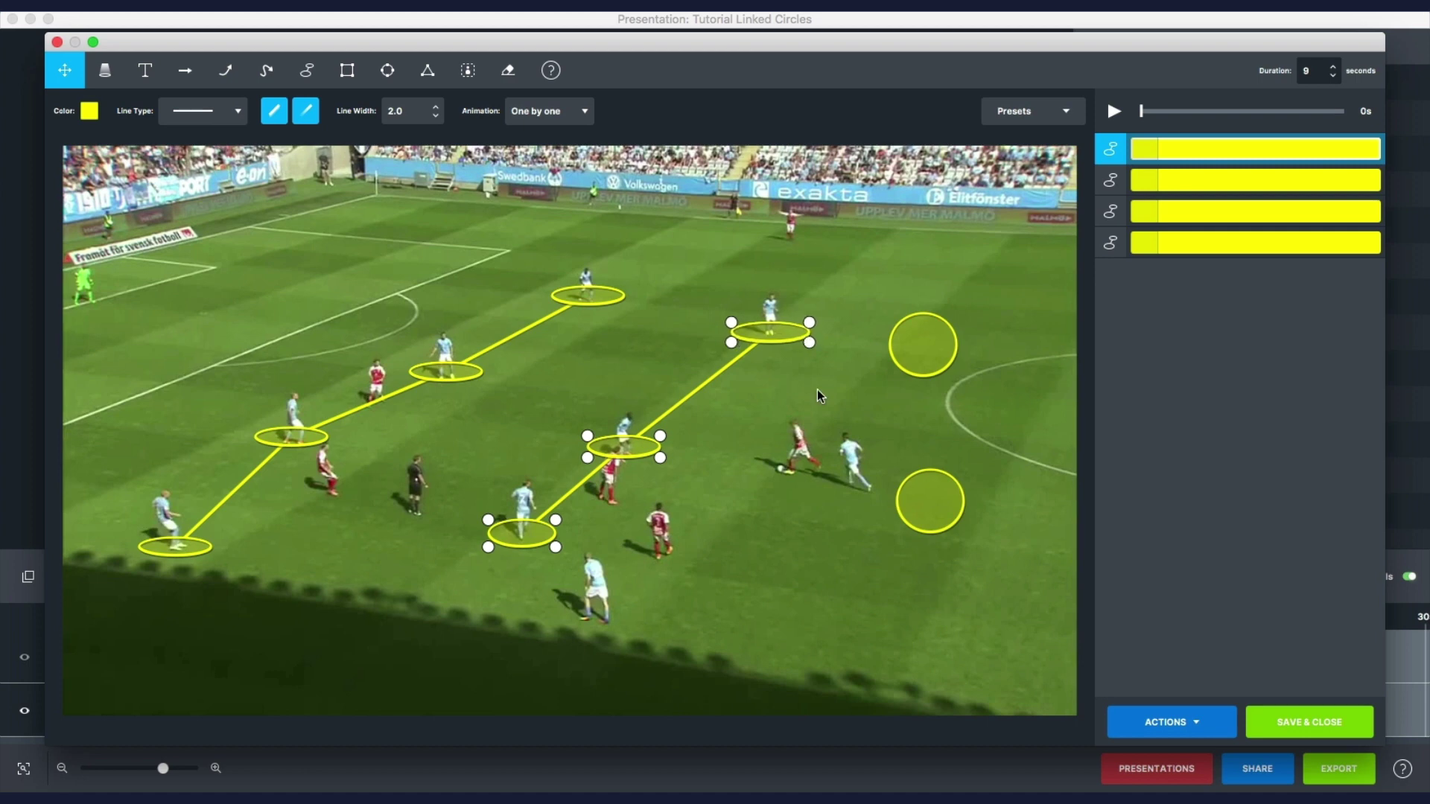
key("c")
left_click(842, 590)
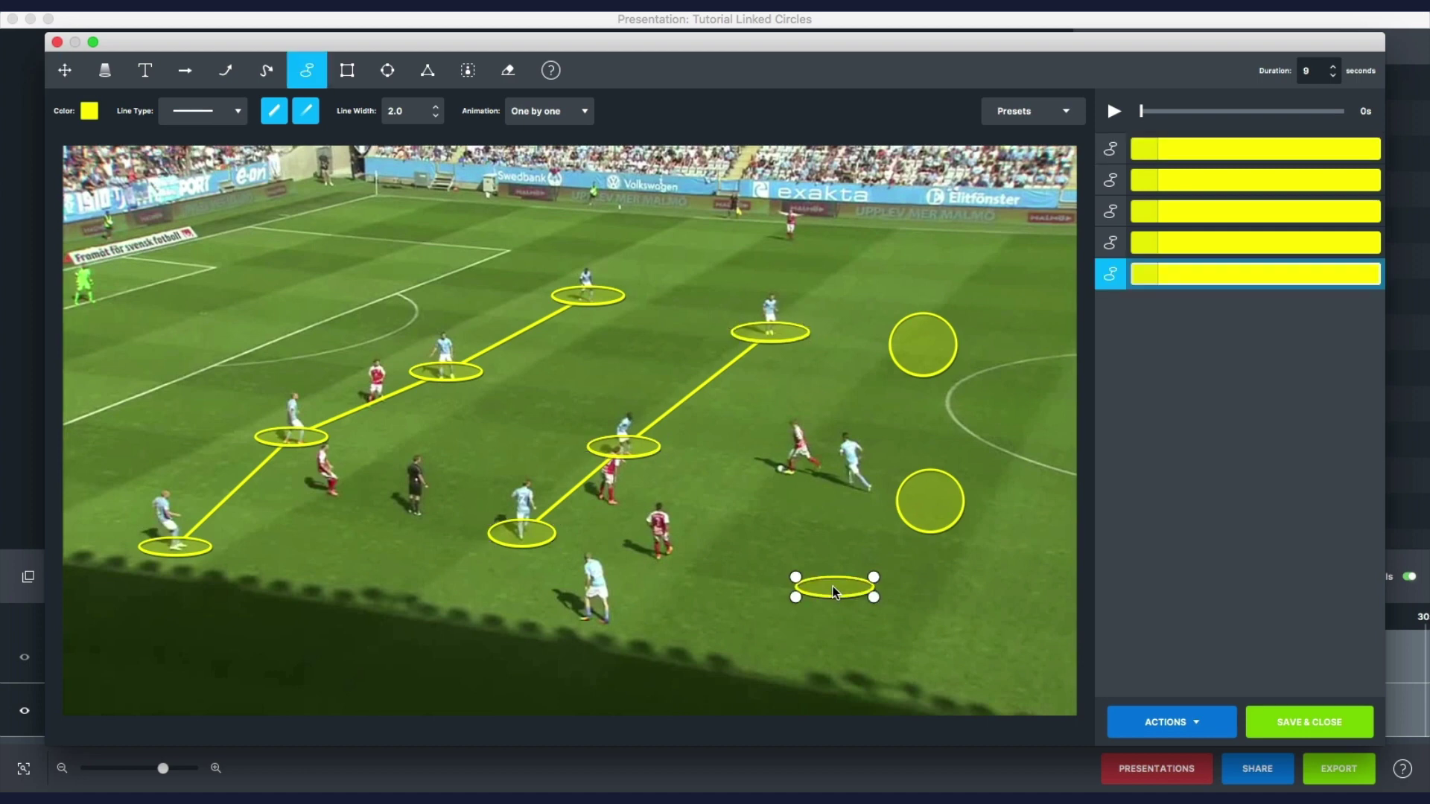
left_click(825, 523)
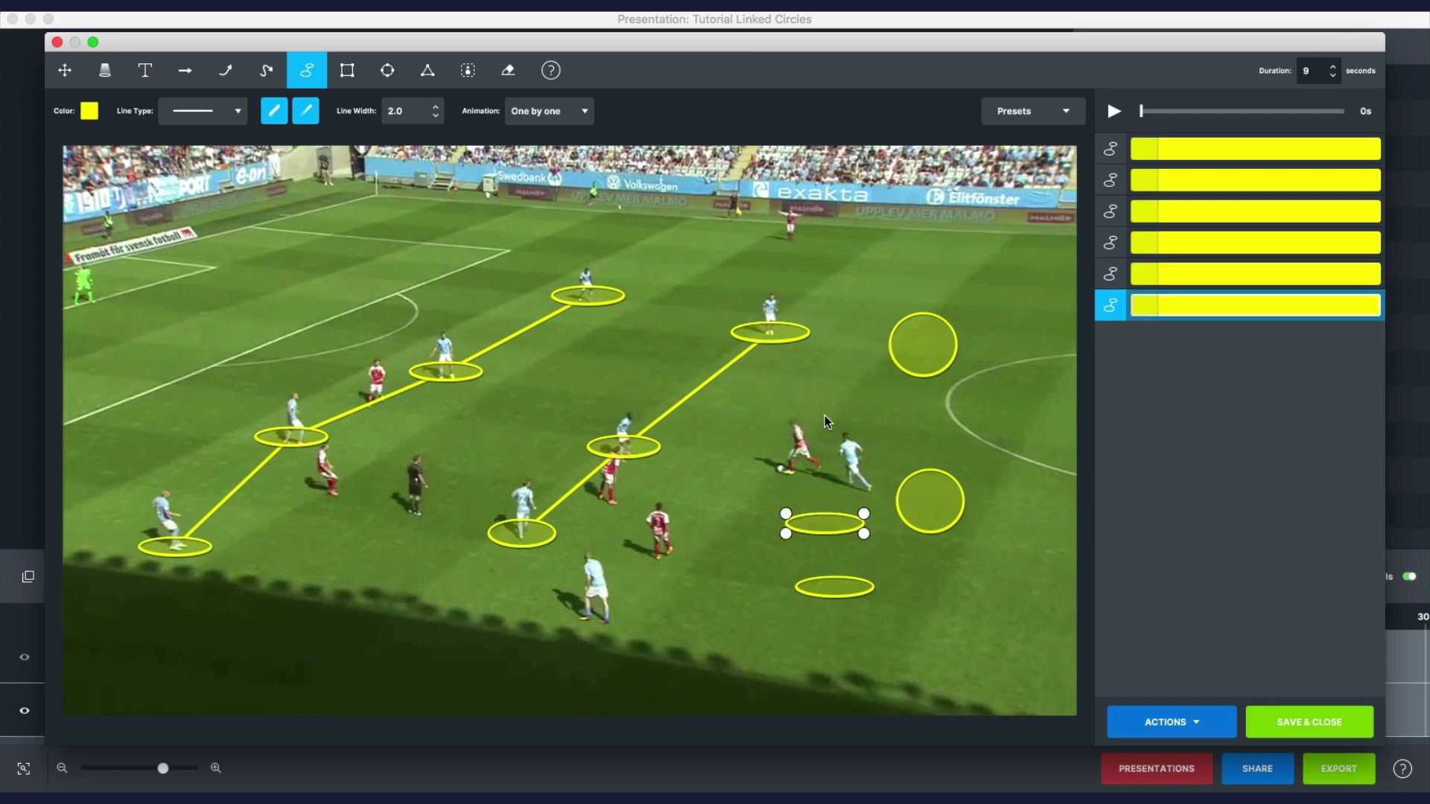
key("super+z")
key("super+z")
key("super+z")
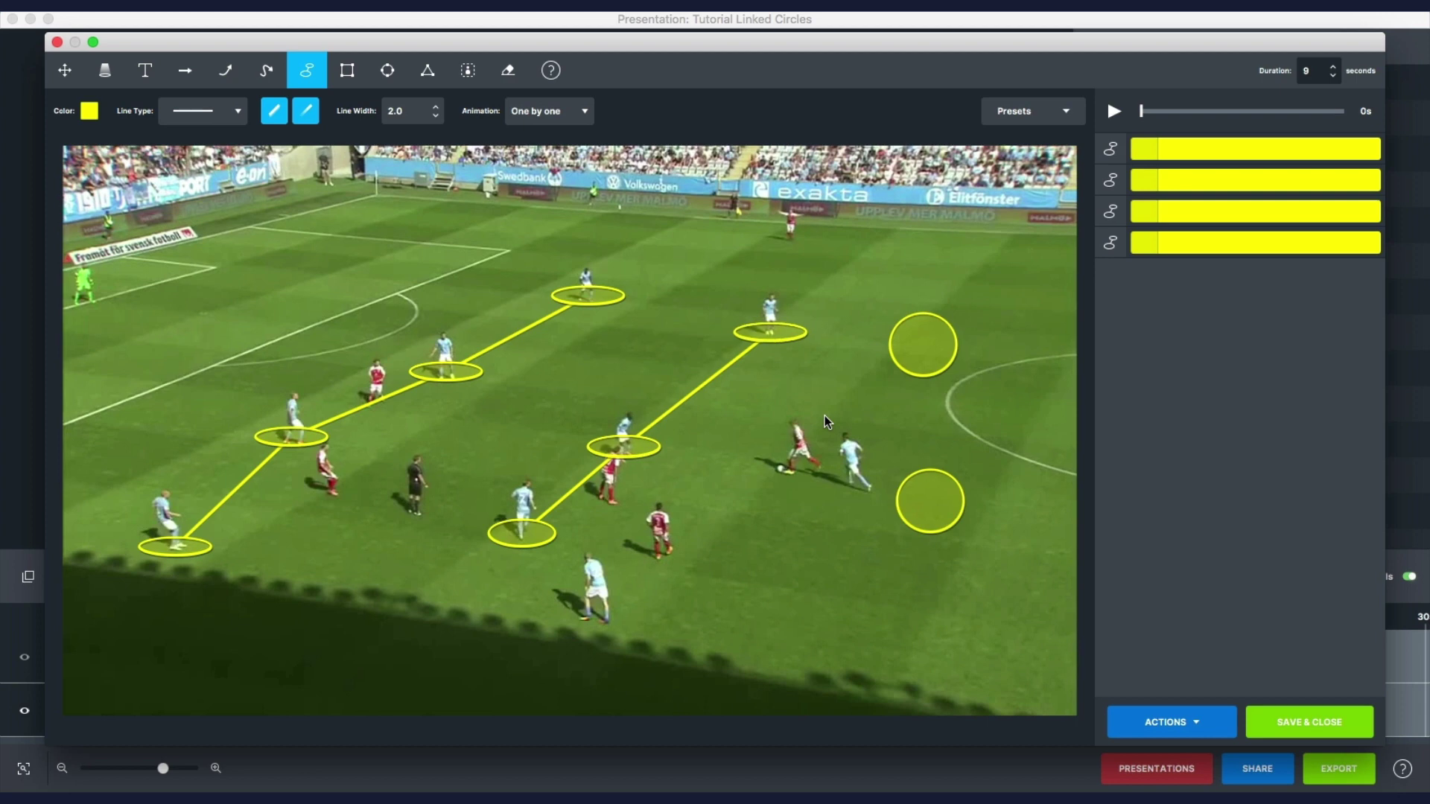
key("super+z")
key("super+z")
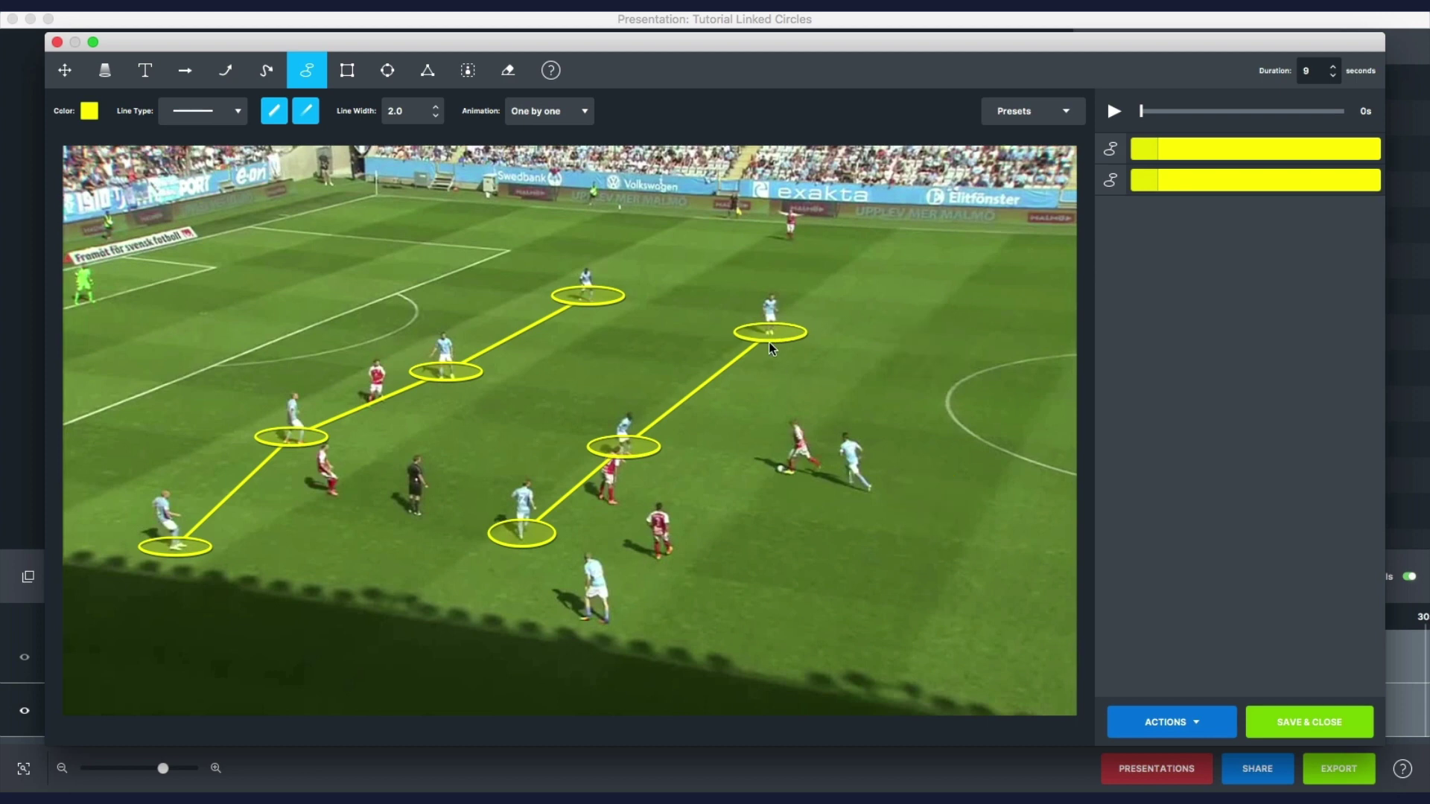
Step: Select the left chain, try line width 4.0 then return to 2.0, and preview its animation
left_click(454, 365)
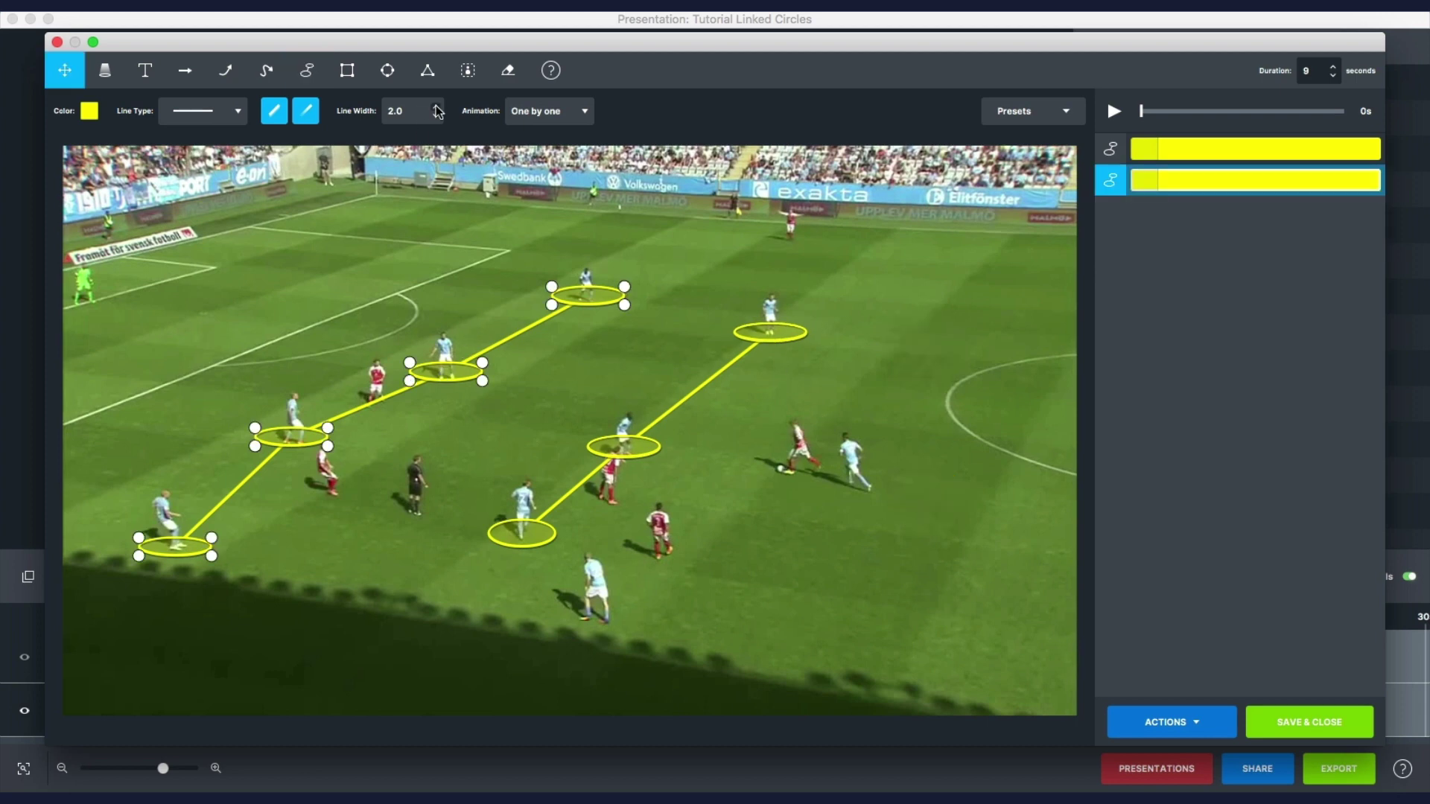
left_click(436, 106)
double_click(435, 116)
left_click(1113, 111)
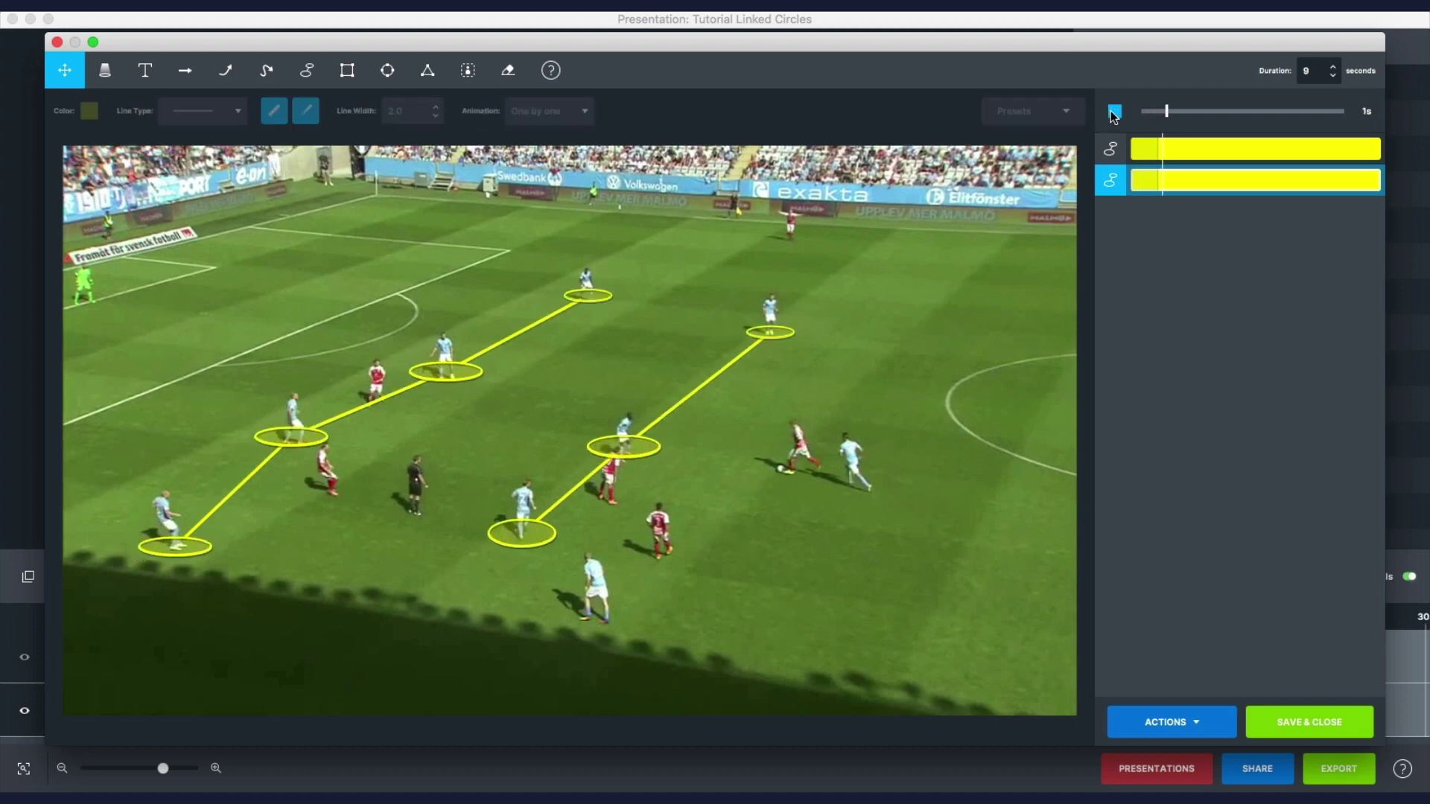
left_click(1113, 112)
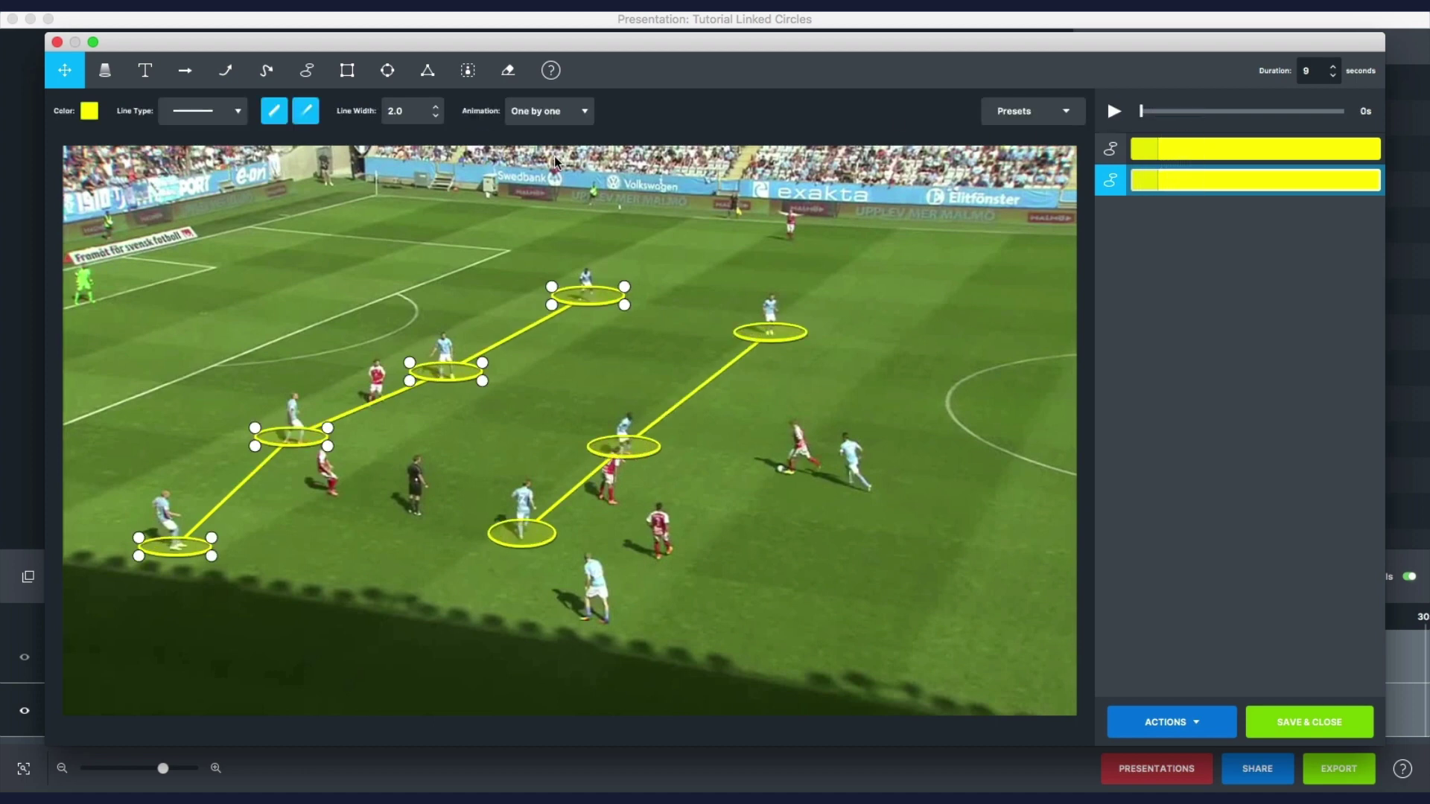
Step: Set the left chain's animation to All at once and preview it
left_click(539, 113)
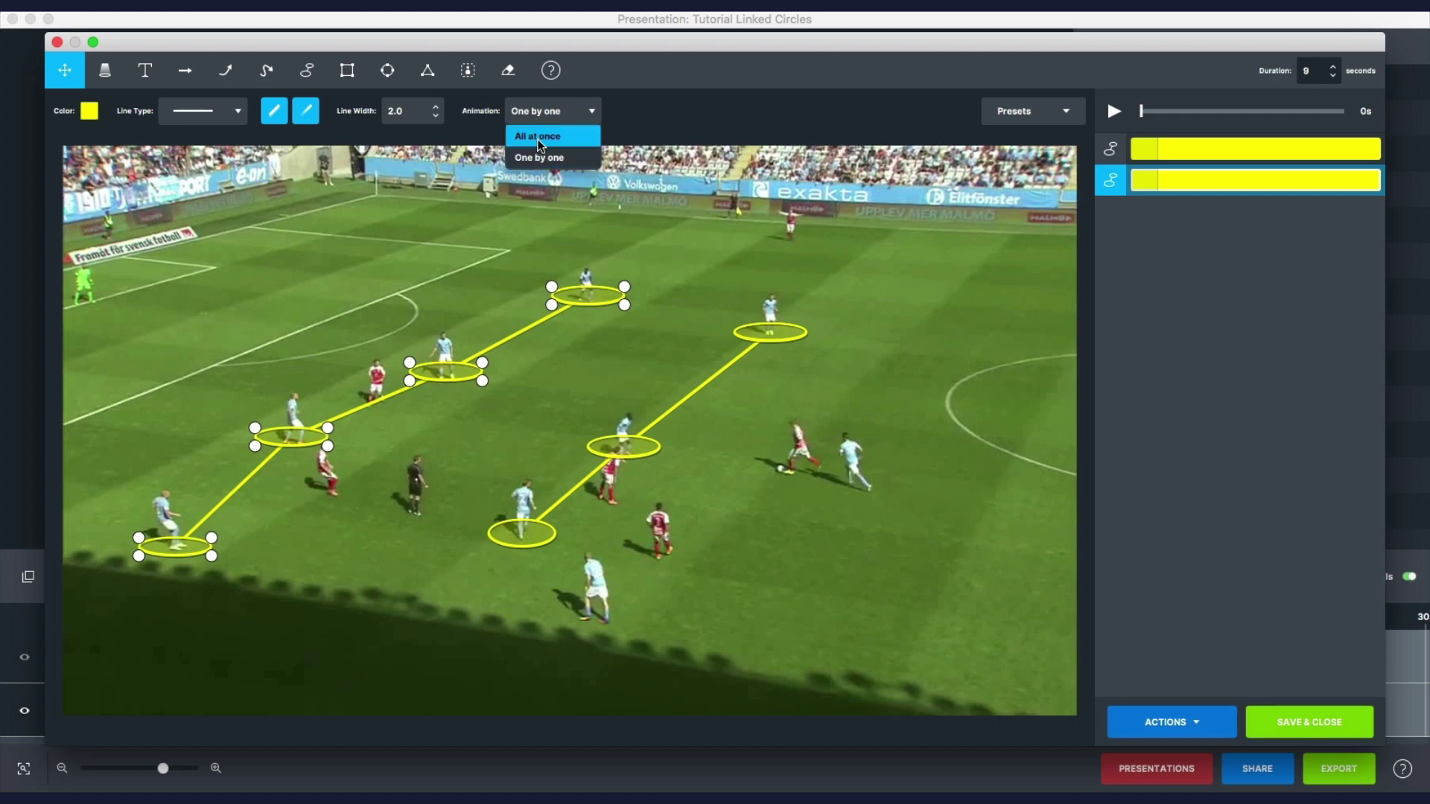
left_click(541, 144)
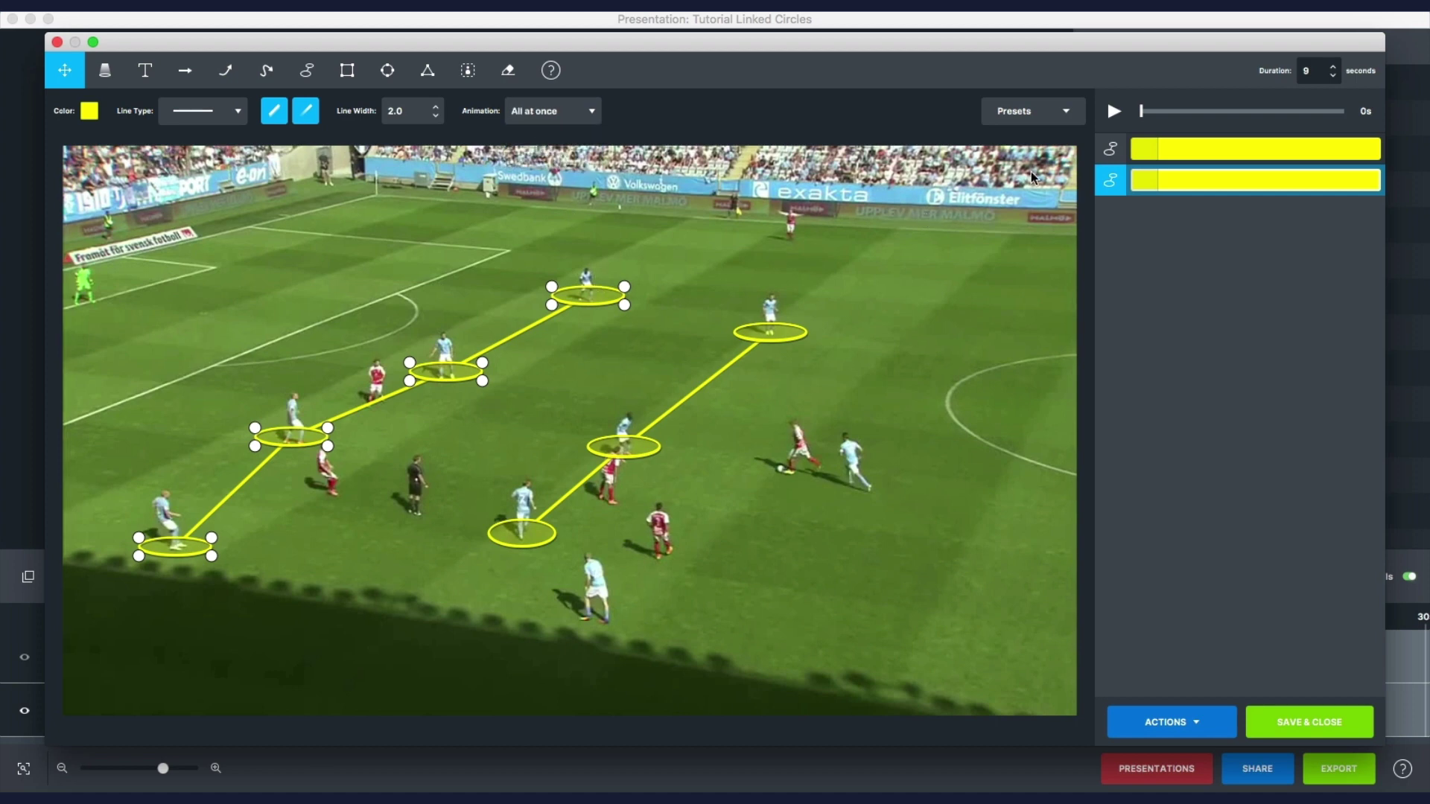
left_click(1114, 114)
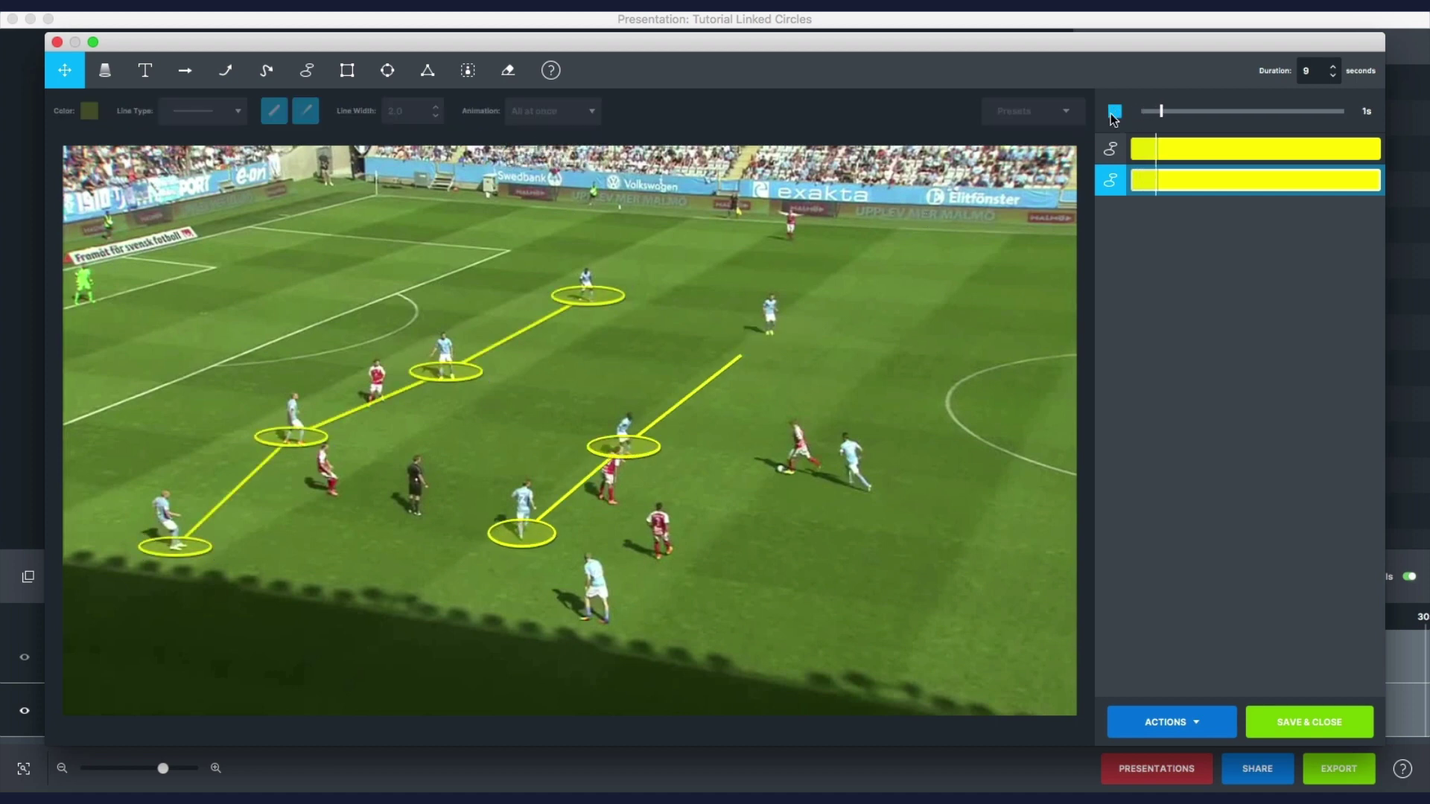
left_click(1114, 112)
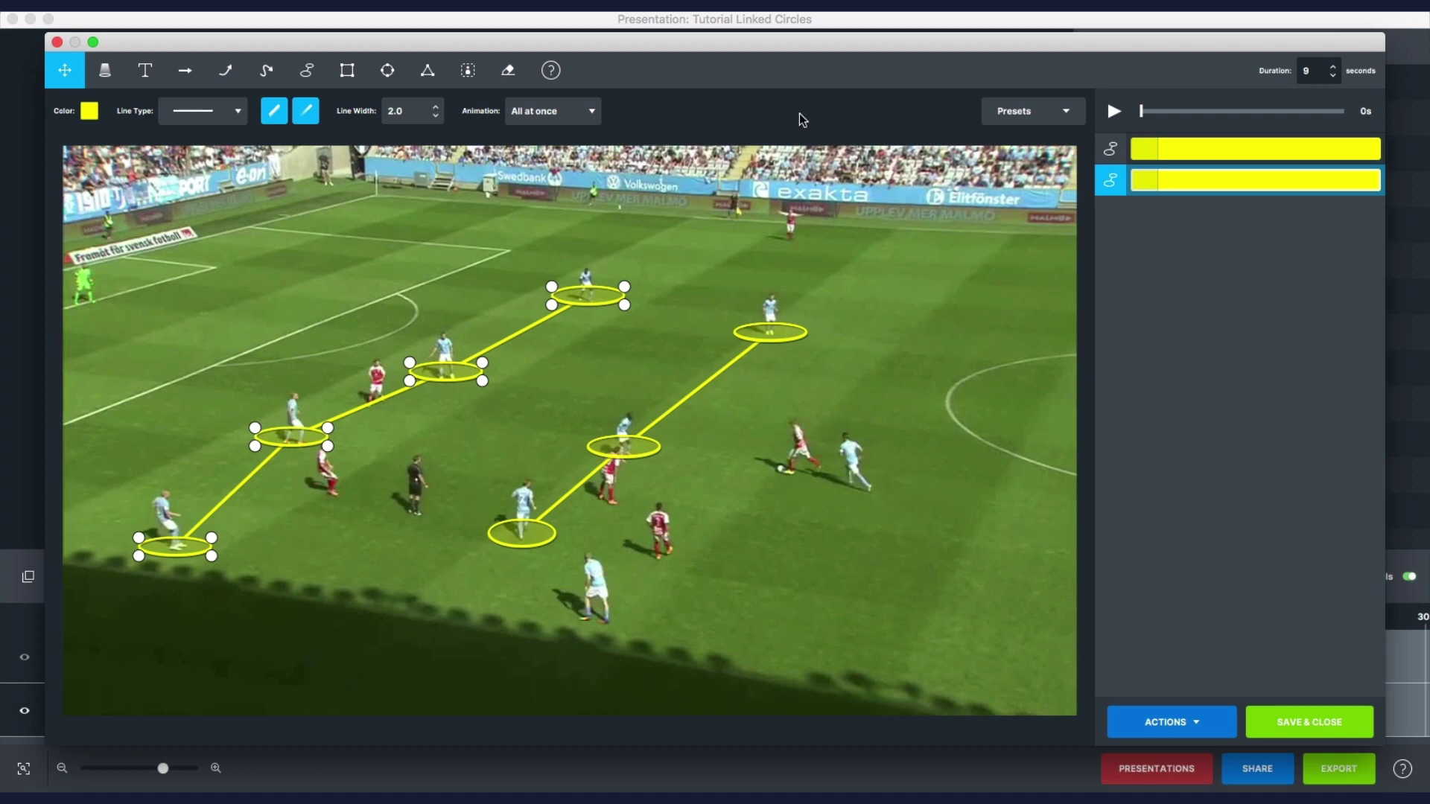
Step: Make the left chain red with dashed connecting lines, animating one by one
left_click(999, 115)
left_click(1000, 116)
left_click(90, 110)
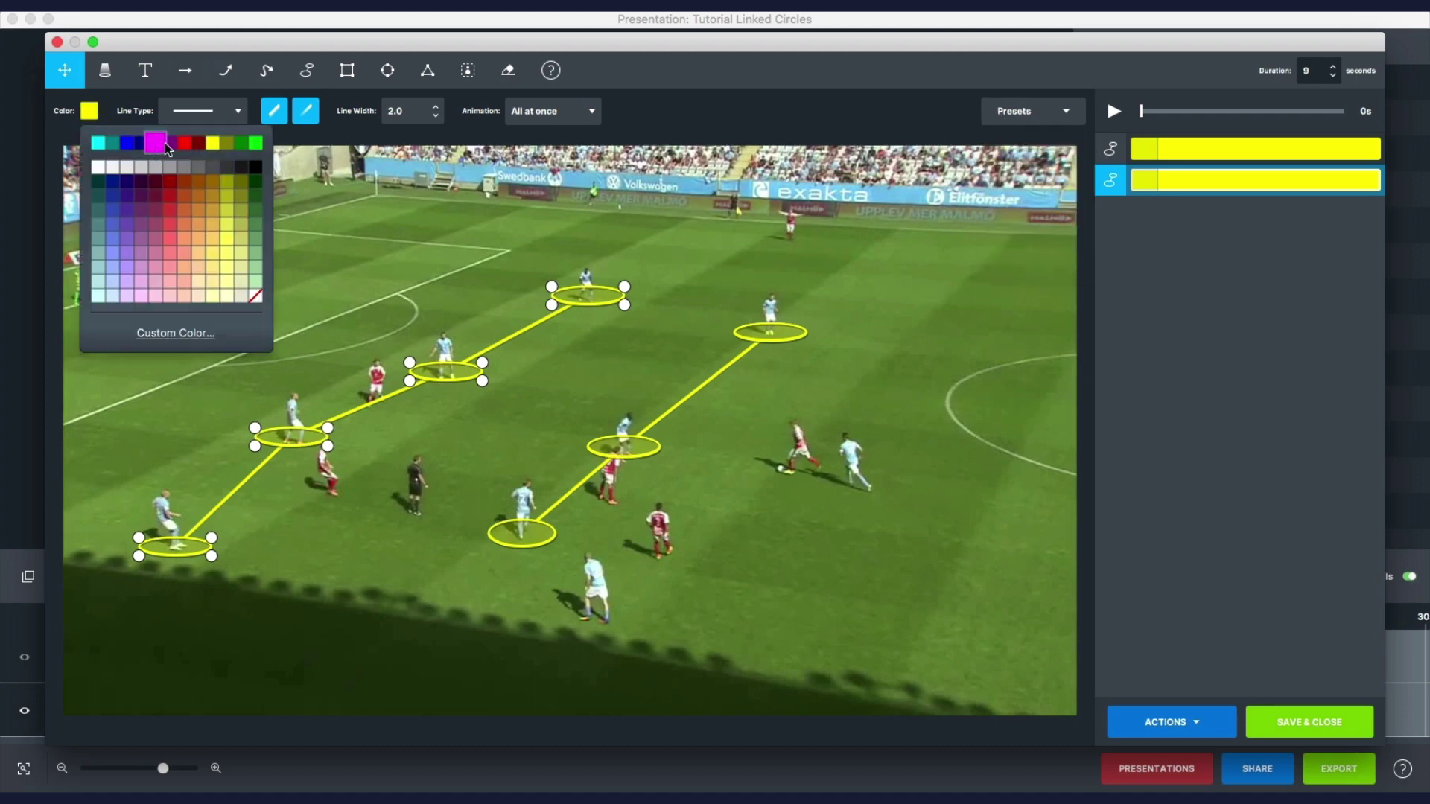
left_click(180, 143)
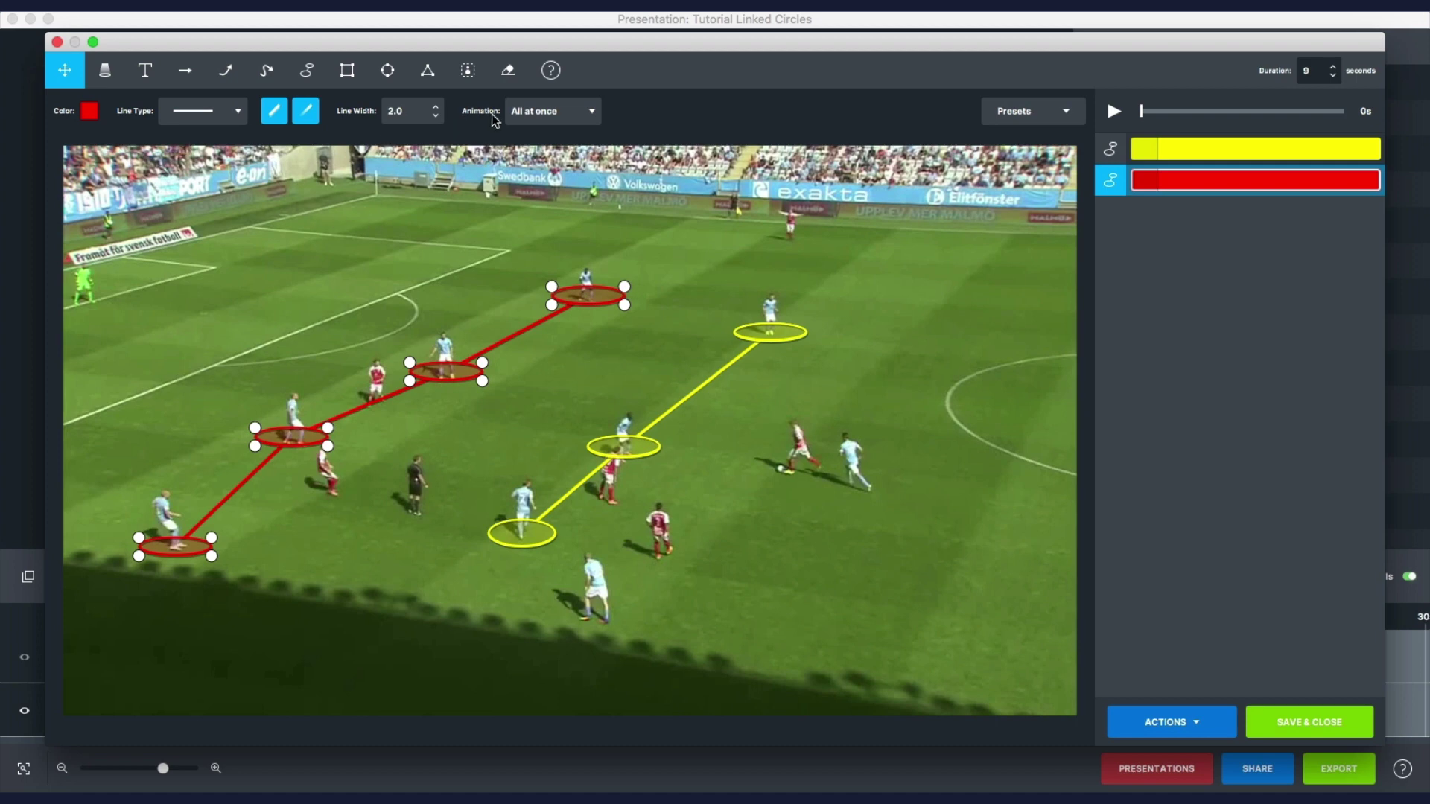
left_click(519, 120)
left_click(526, 153)
left_click(203, 111)
left_click(200, 154)
Step: Save the red dashed style as Preset slot 1 and confirm it in the presets list
left_click(1004, 113)
mouse_move(1051, 266)
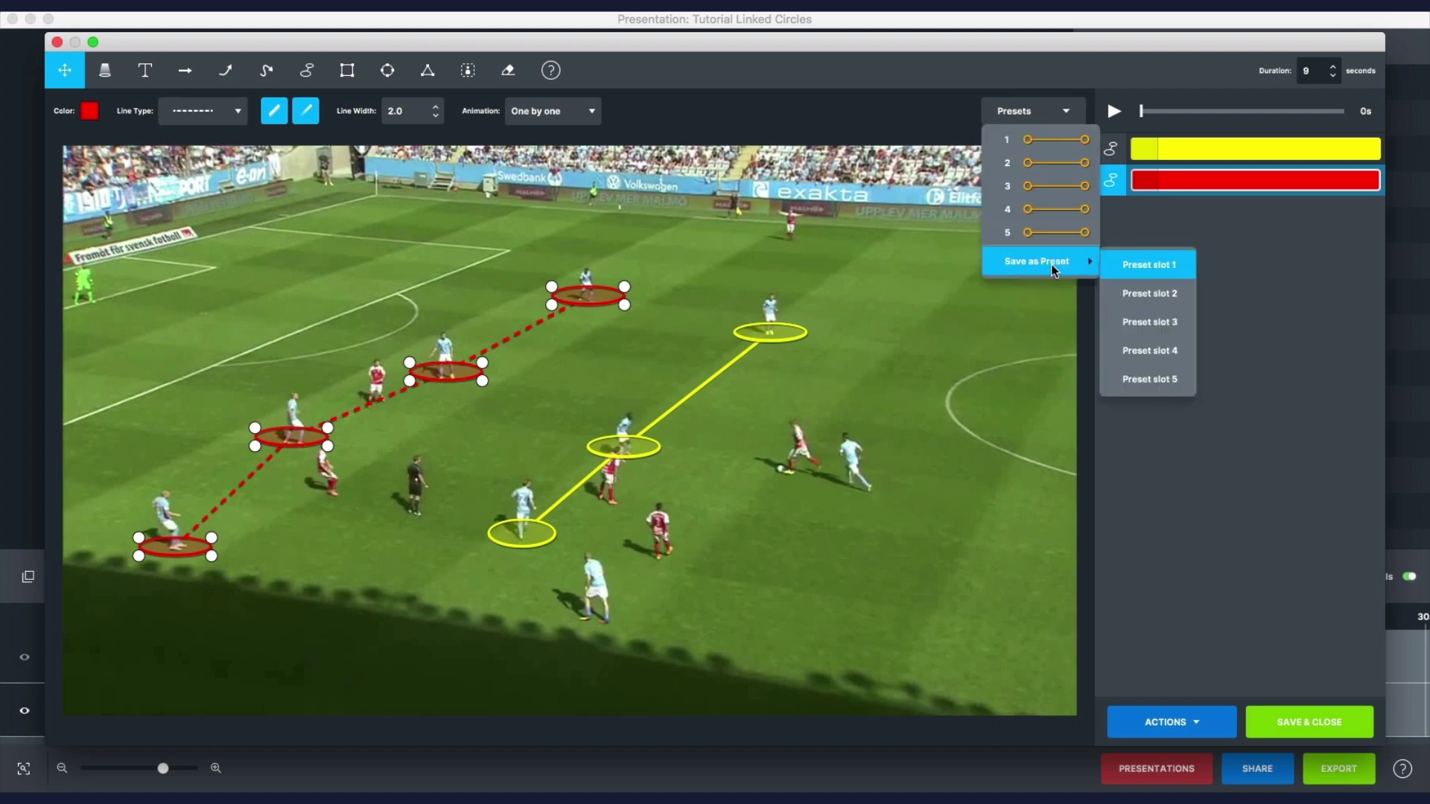
left_click(1139, 268)
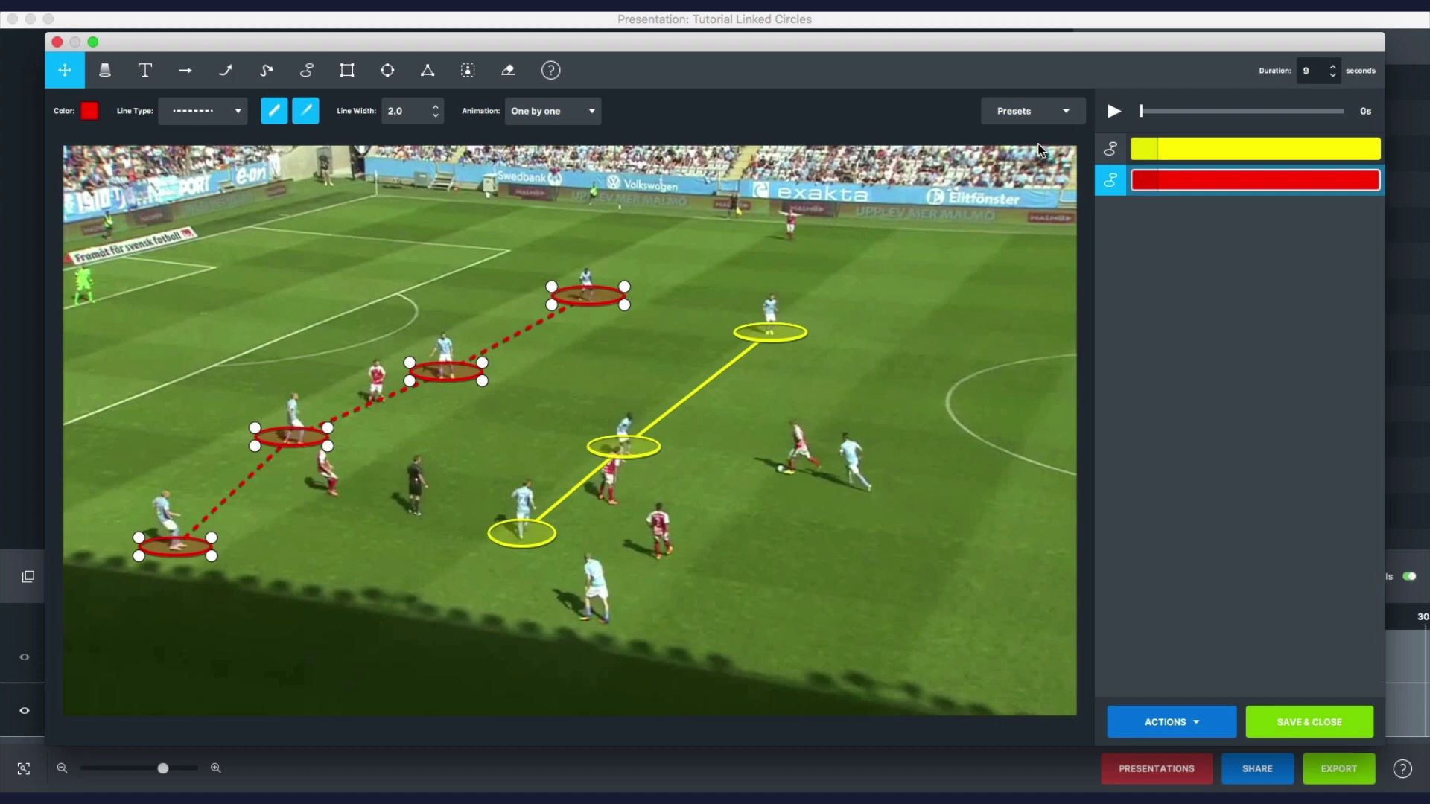
left_click(1043, 109)
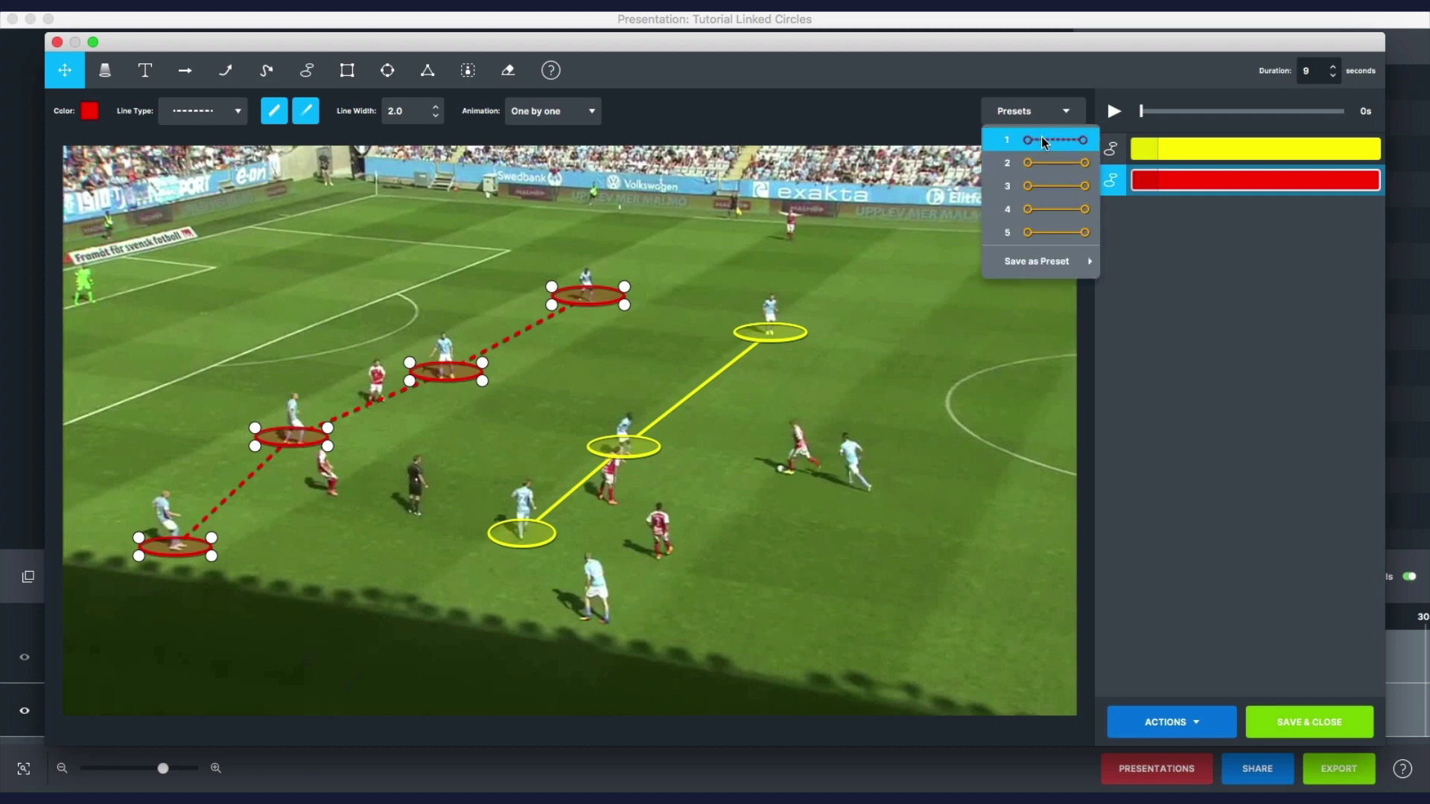
left_click(919, 122)
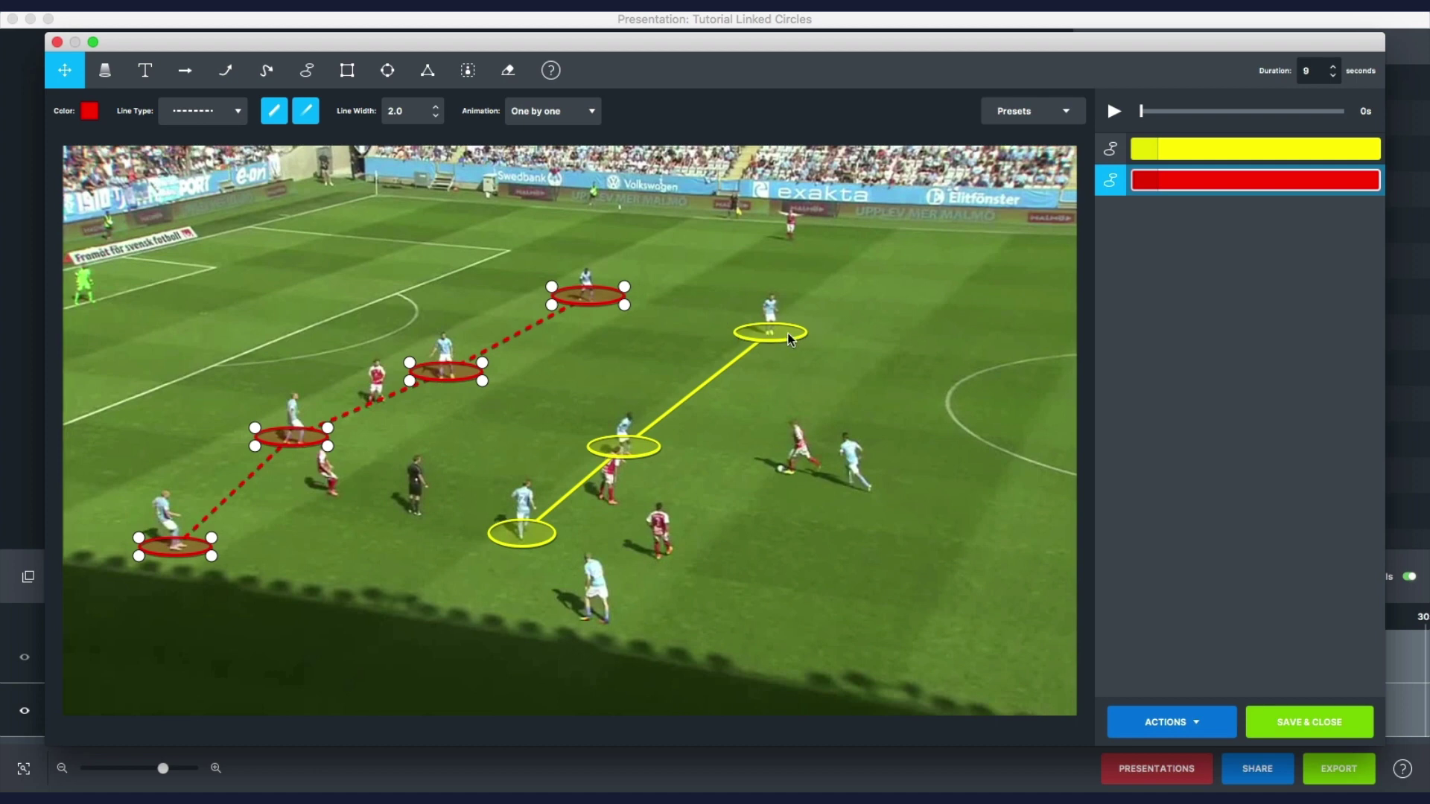
key("Escape")
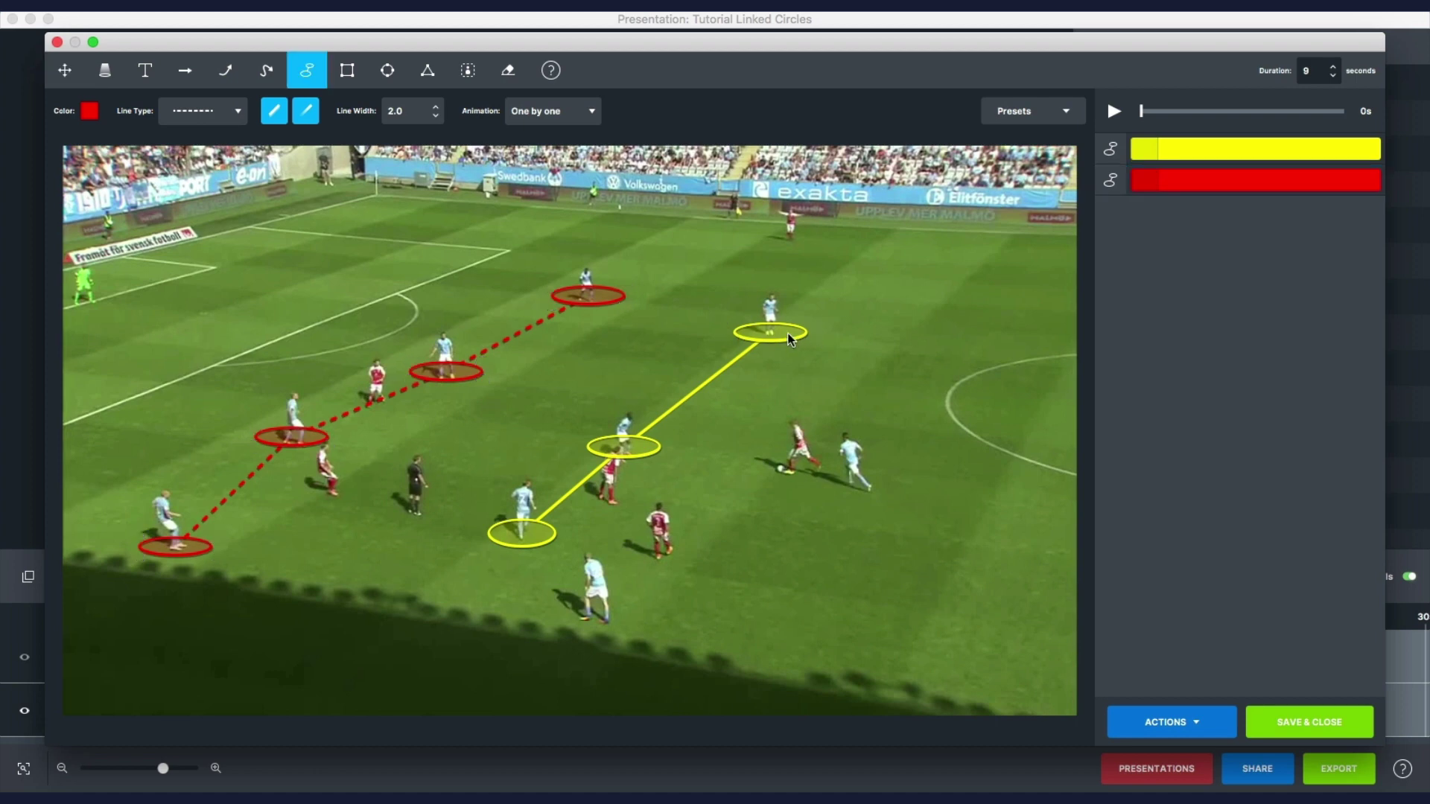
Step: Draw a test chain on the right of the pitch, then delete it
left_click(791, 339)
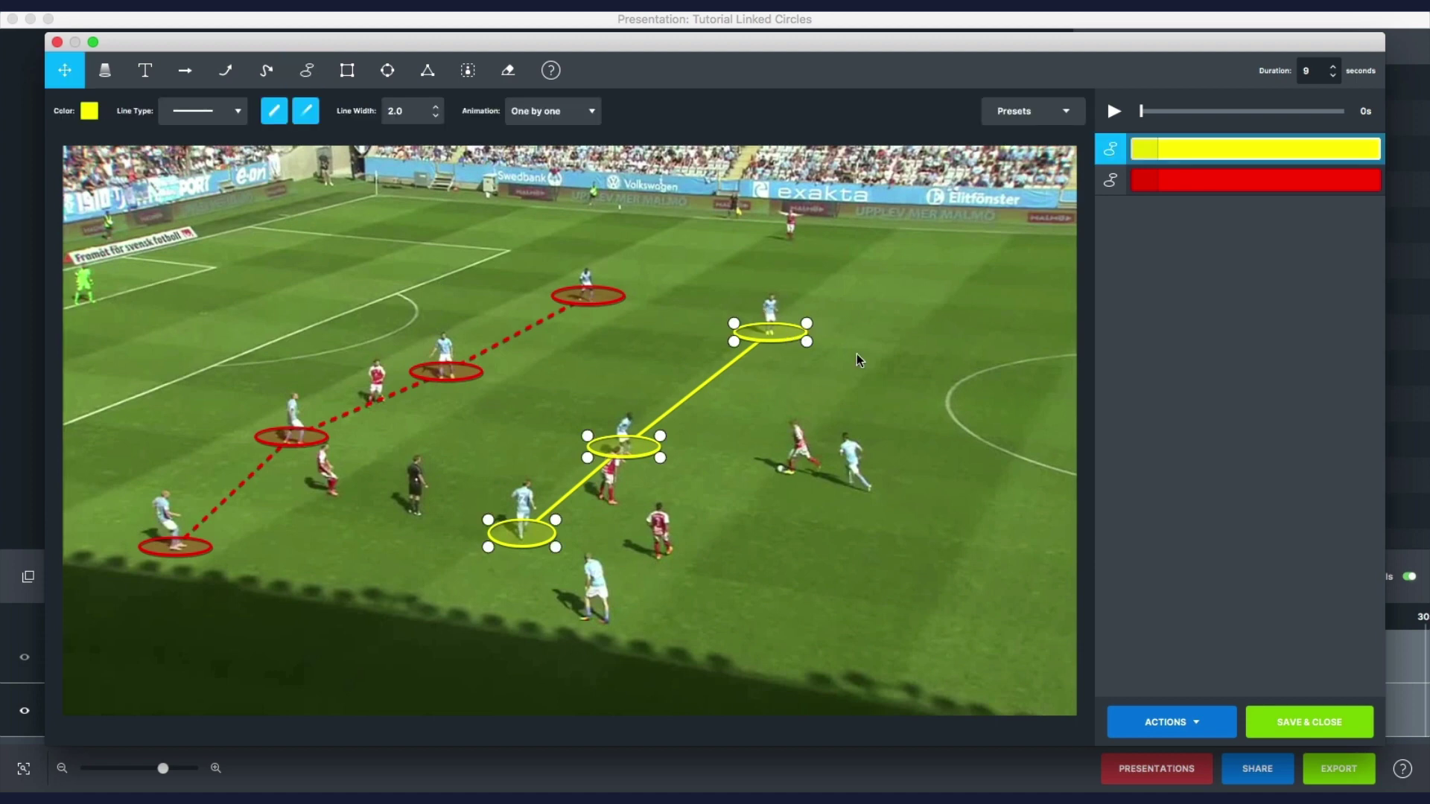
key("Escape")
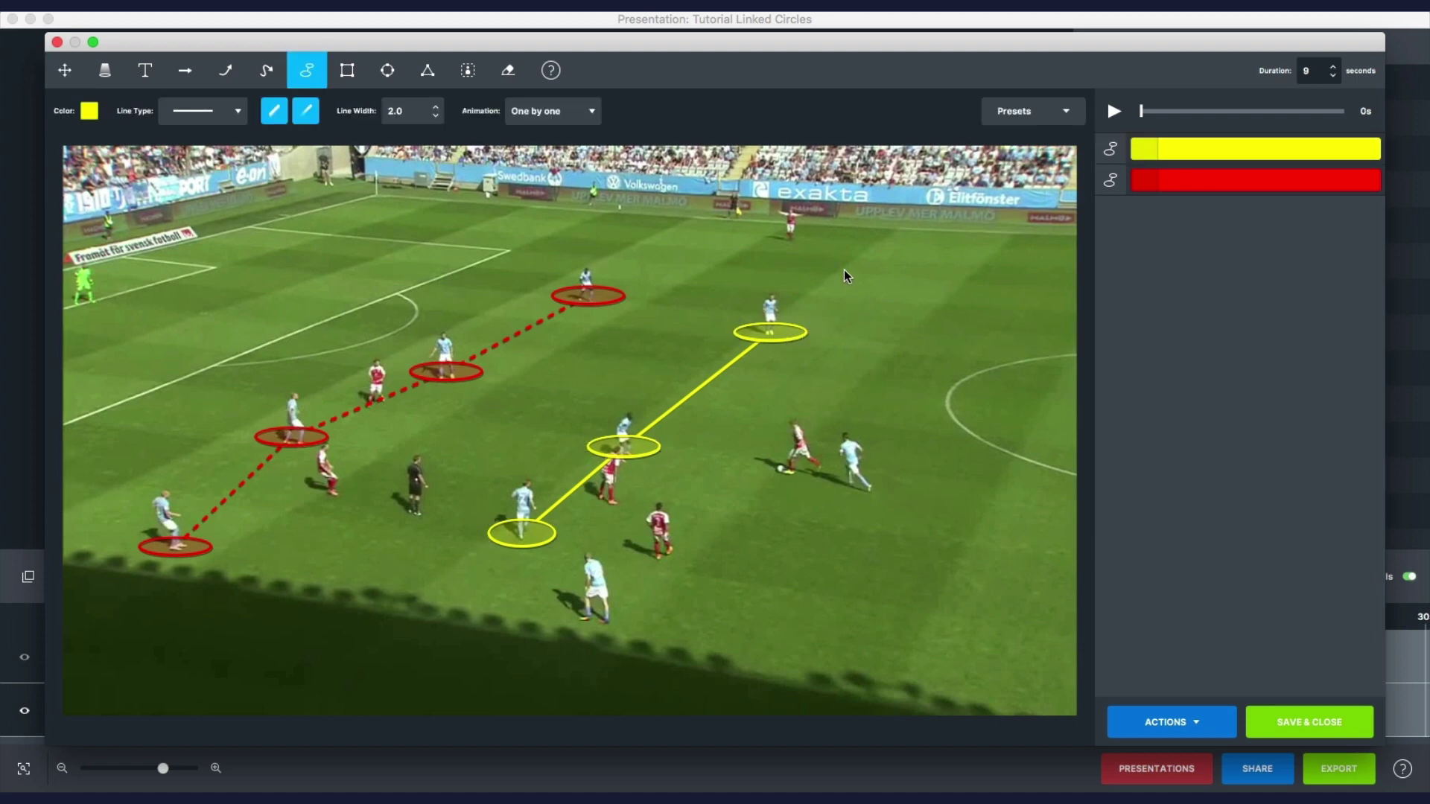
left_click_drag(938, 287, 732, 569)
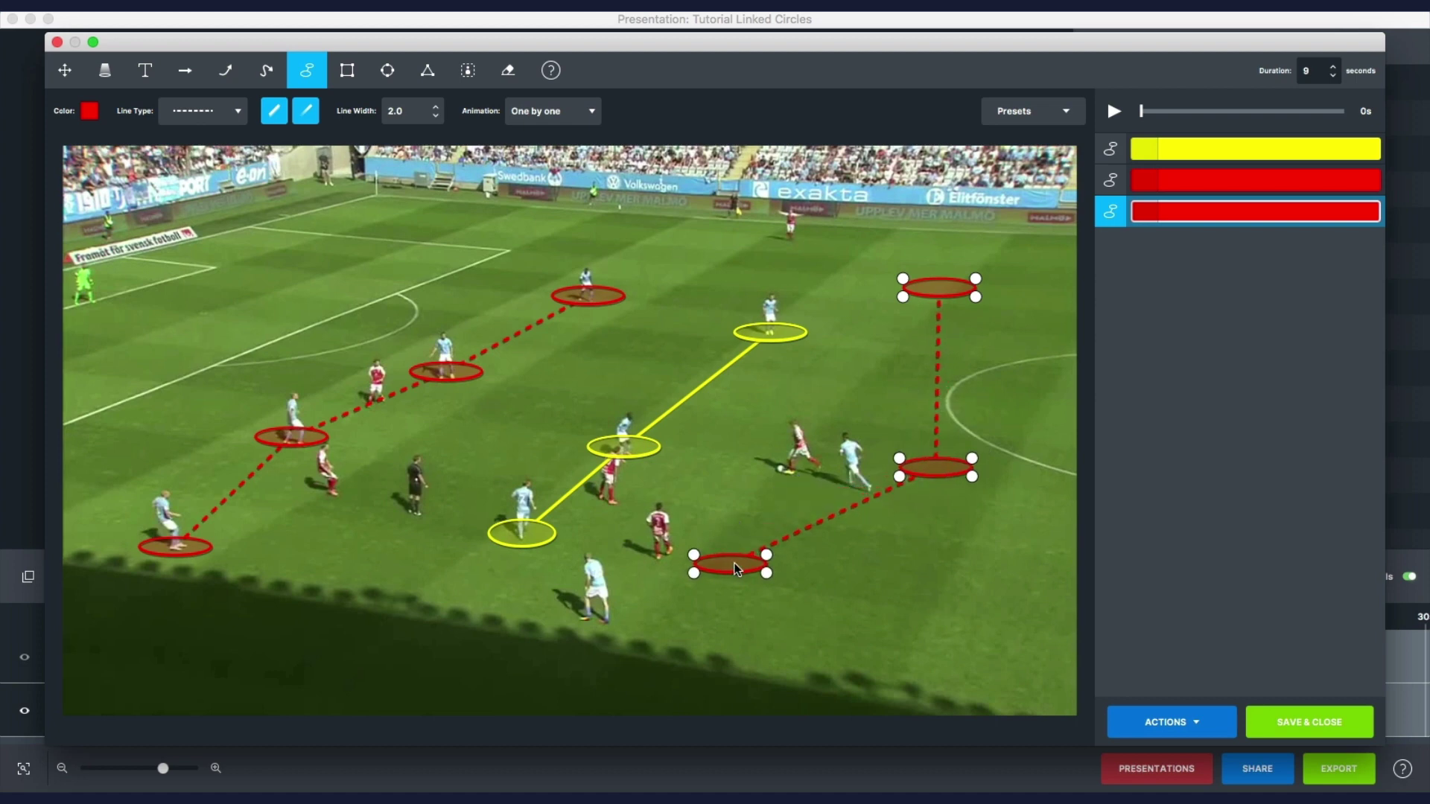
key("Delete")
Step: Add an Animate Out to the red chain's timeline bar and shift its animate-in end slightly
right_click(1206, 183)
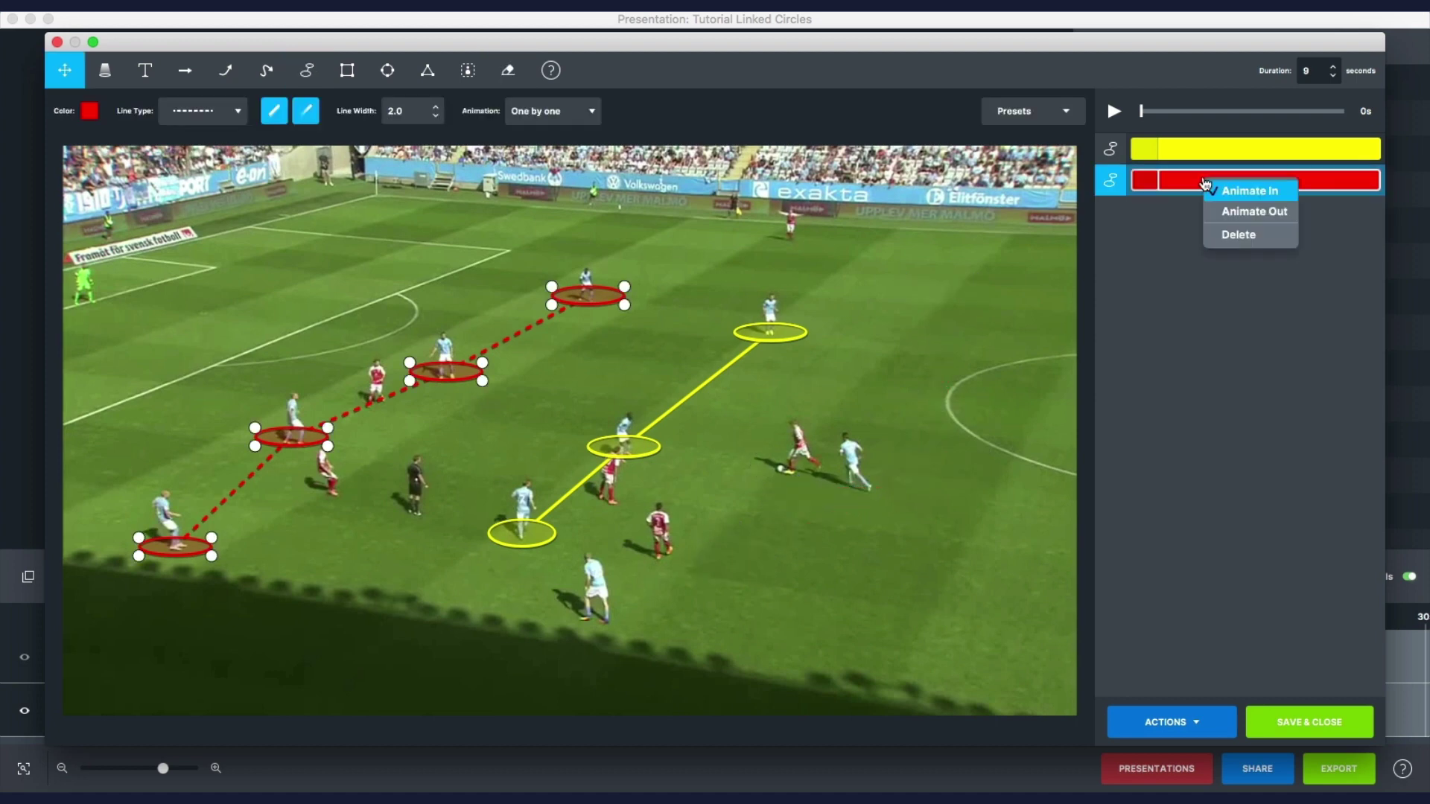
left_click(1236, 213)
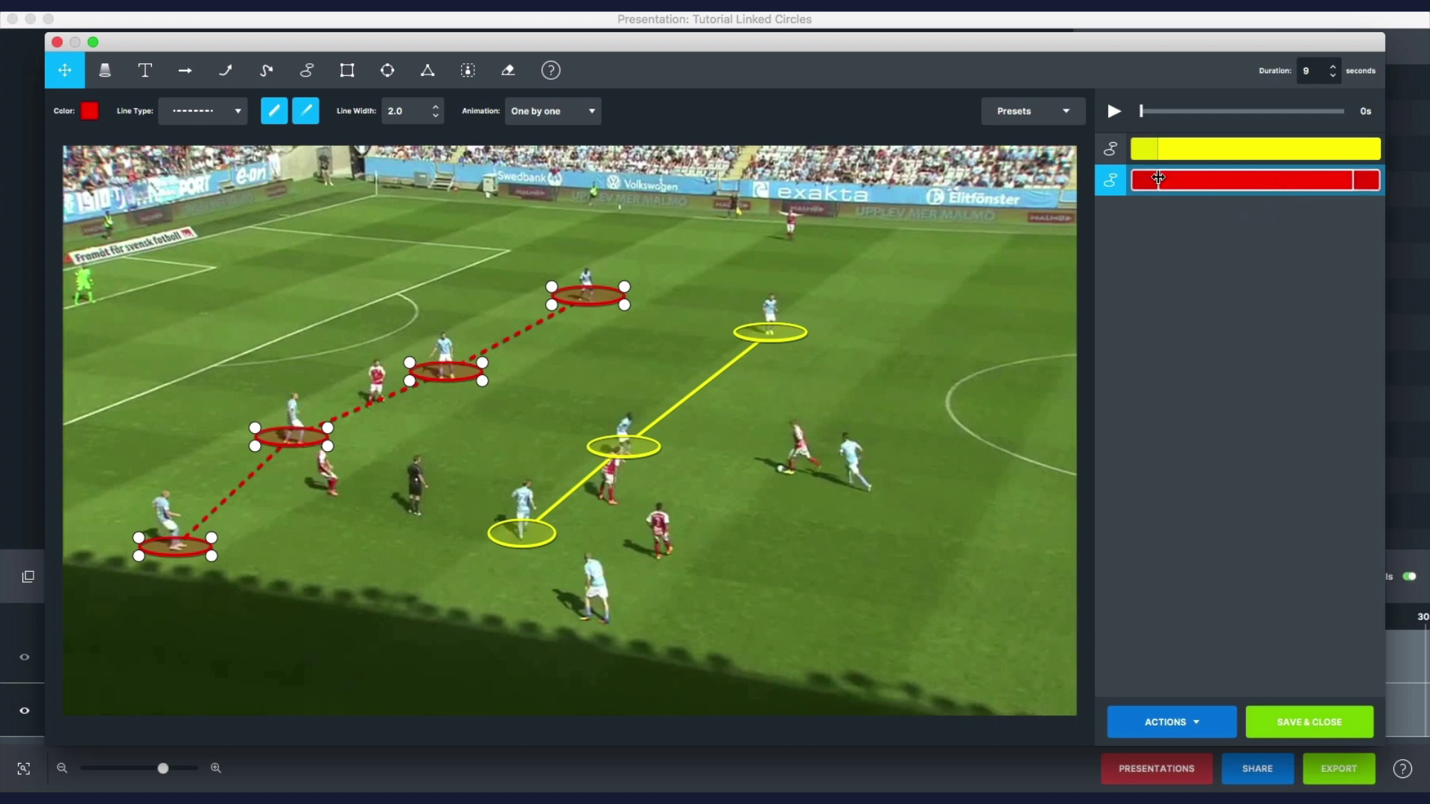
left_click_drag(1158, 177, 1166, 178)
Step: Review the animation Settings, leaving Linked Circles Animate Out off, then deselect the red chain
left_click(1198, 719)
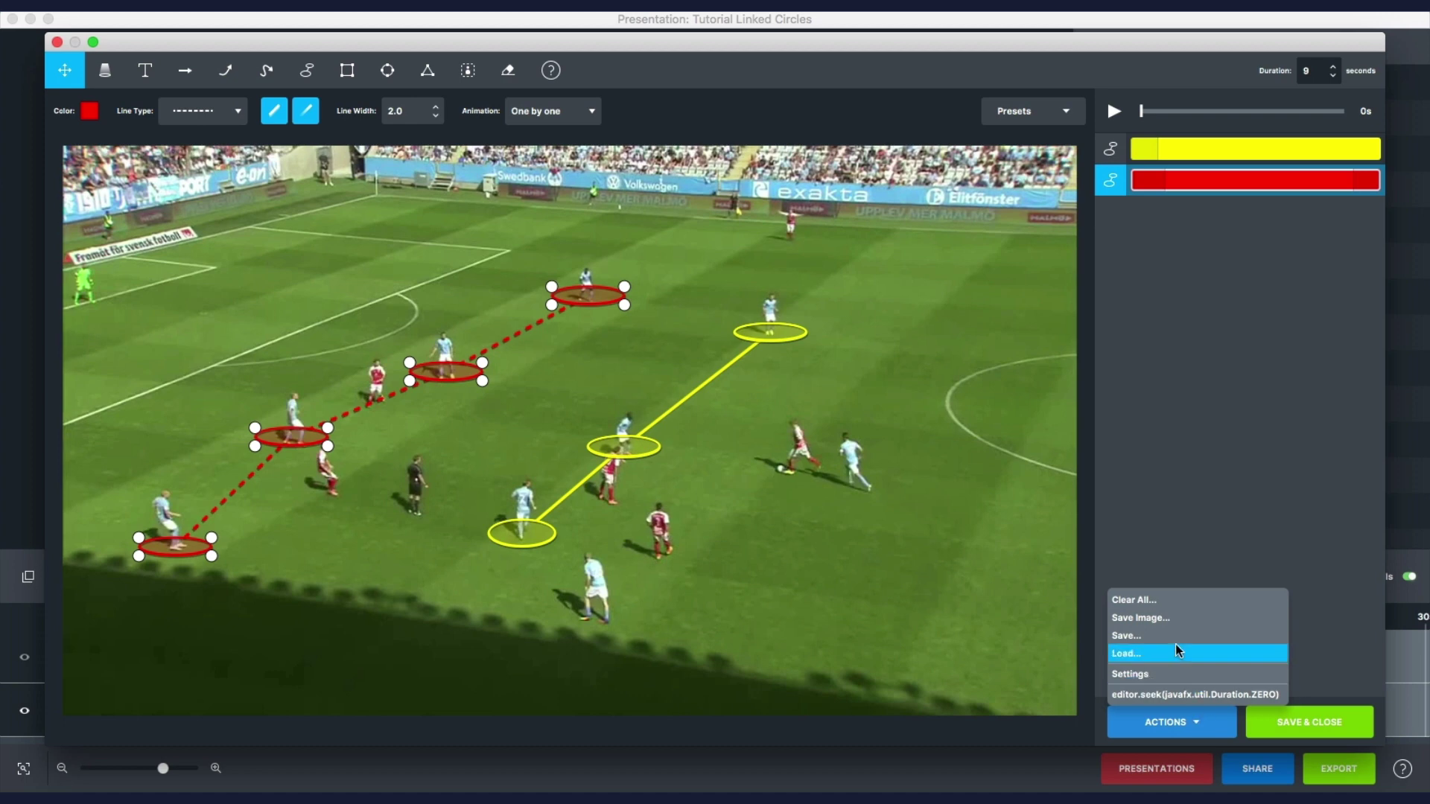
left_click(1171, 674)
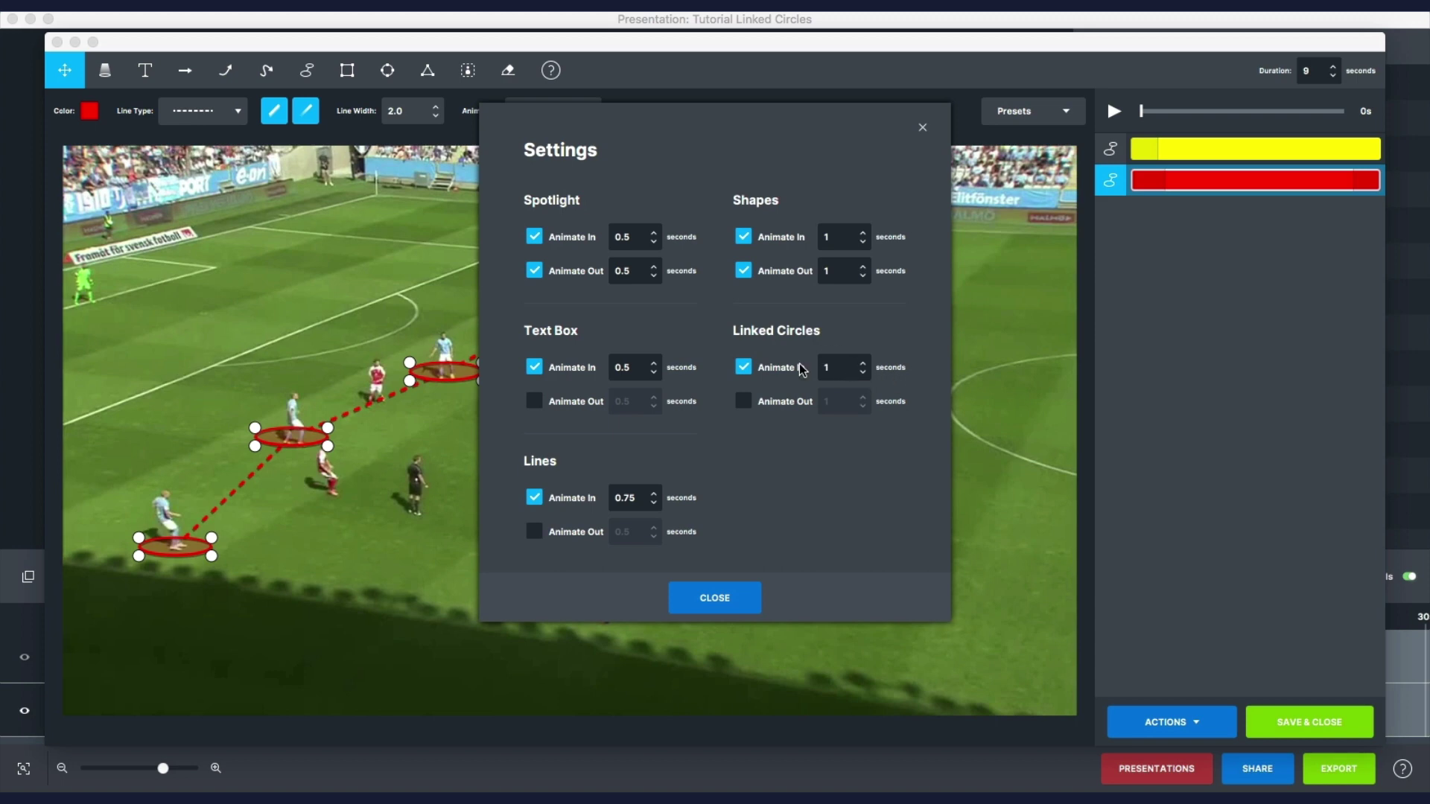
left_click(744, 402)
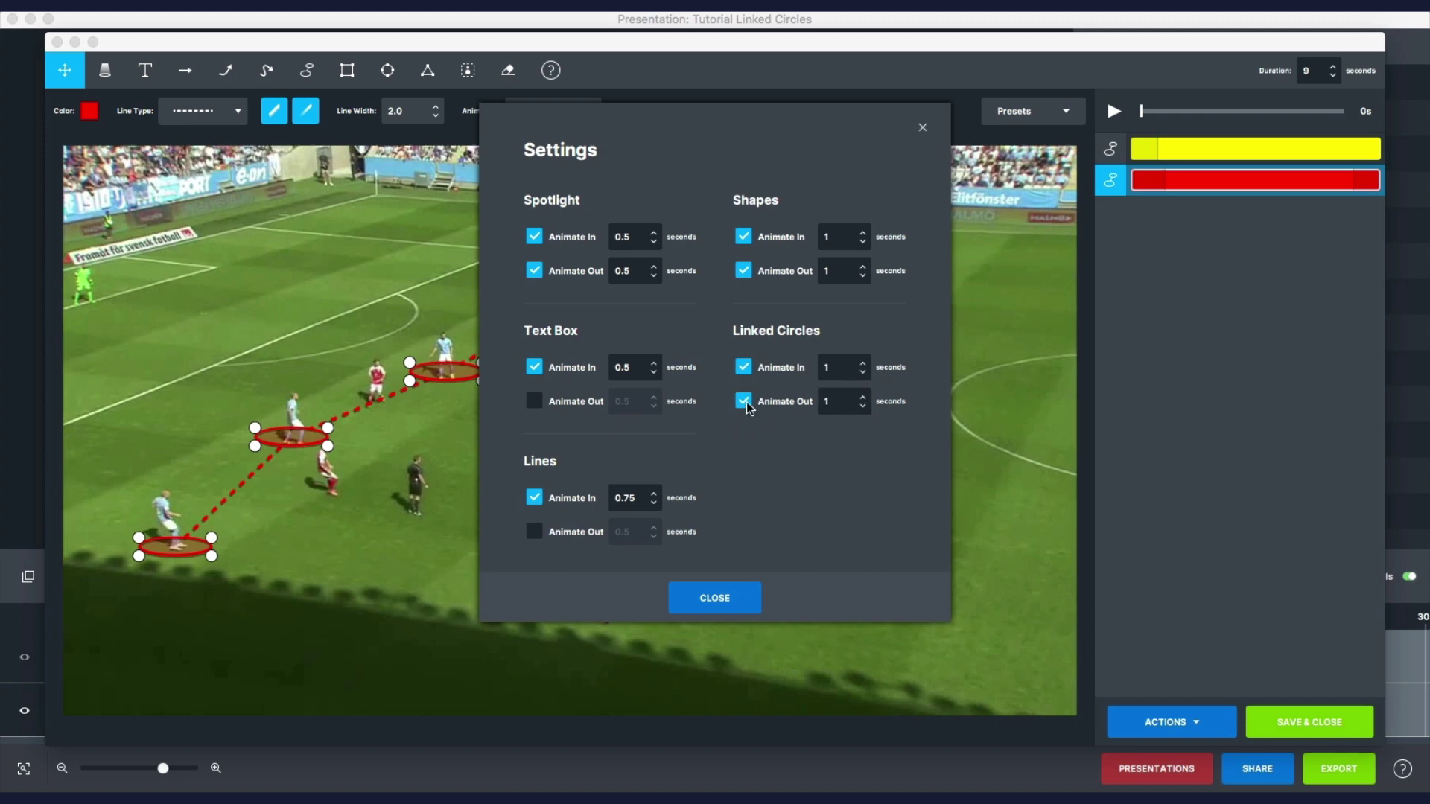
left_click(746, 400)
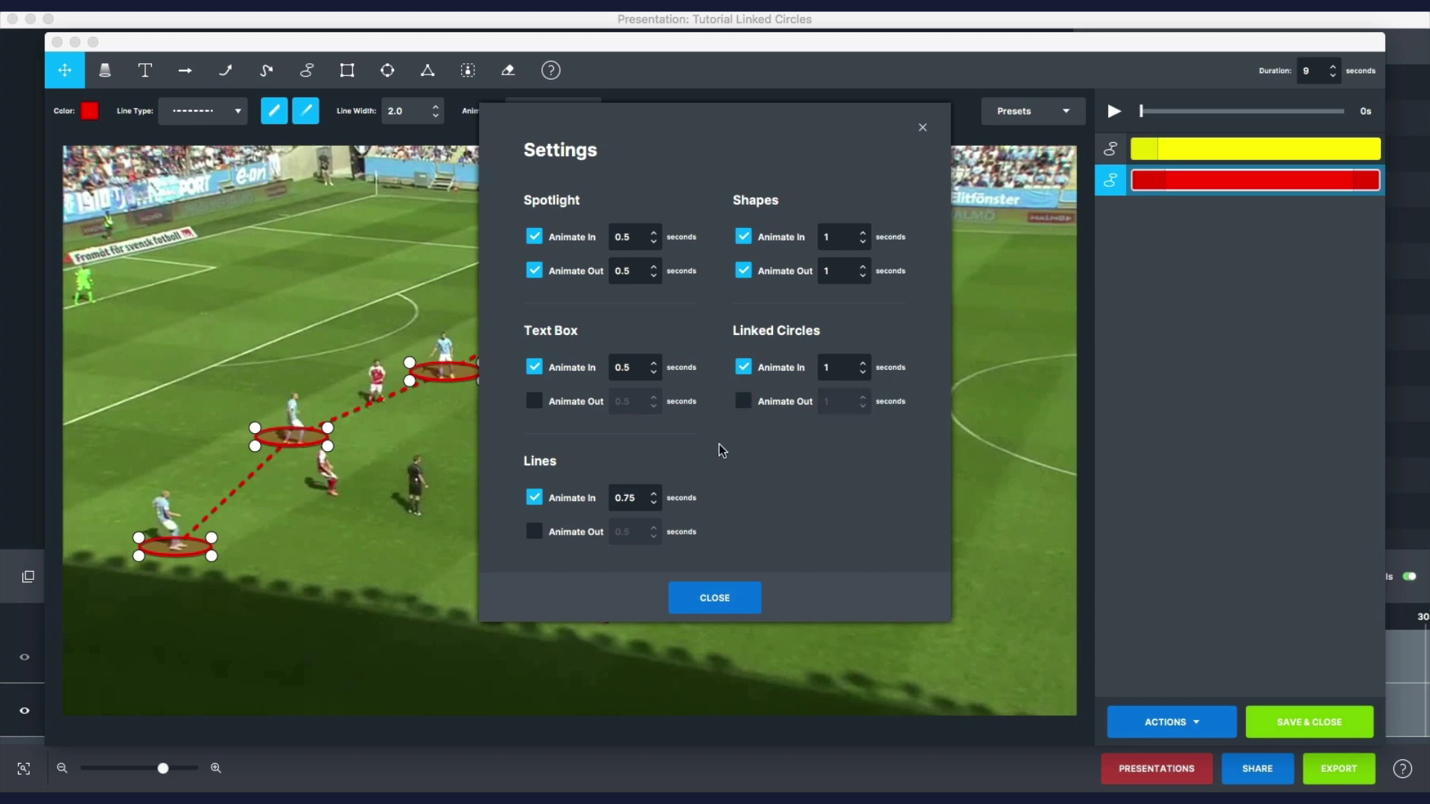
left_click(719, 597)
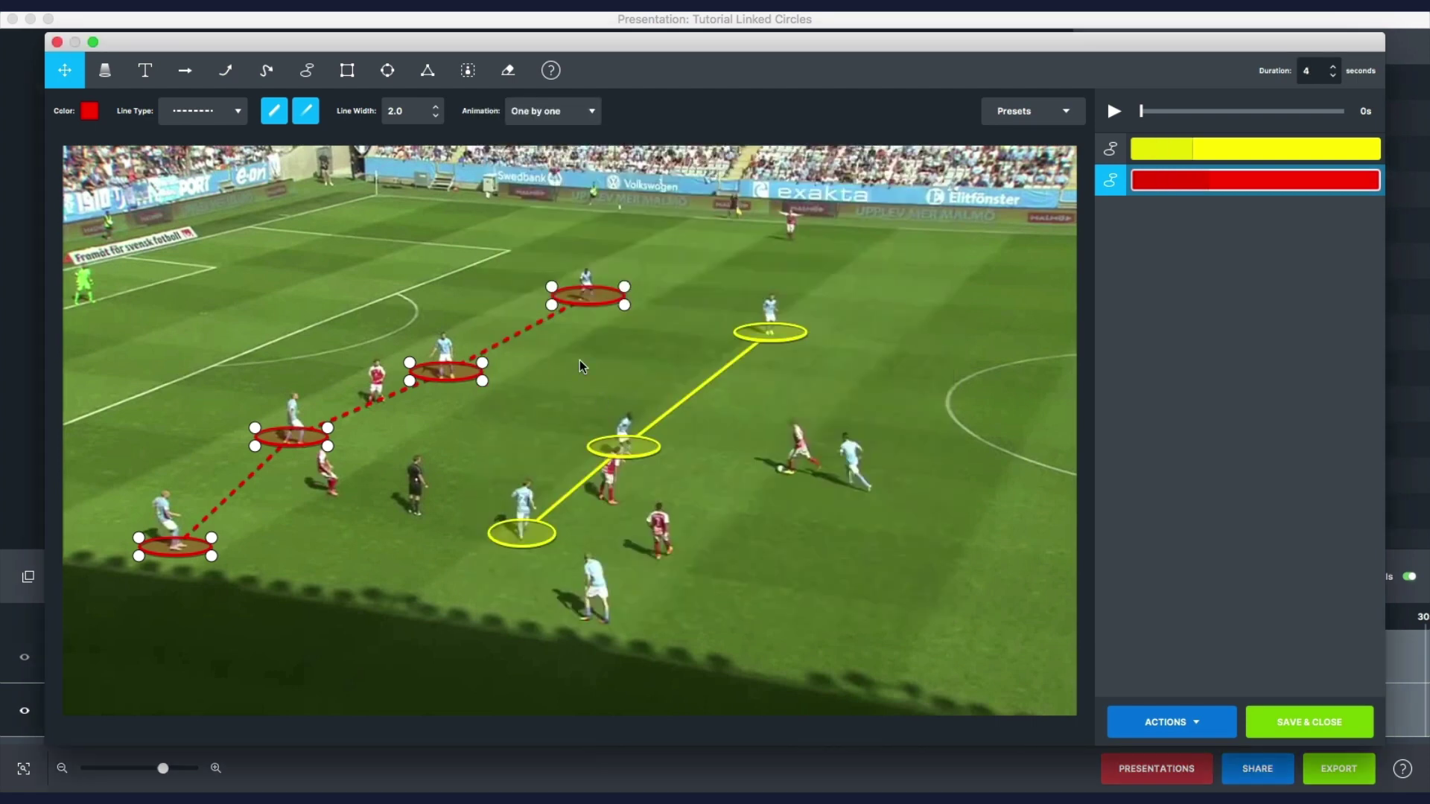
left_click(537, 410)
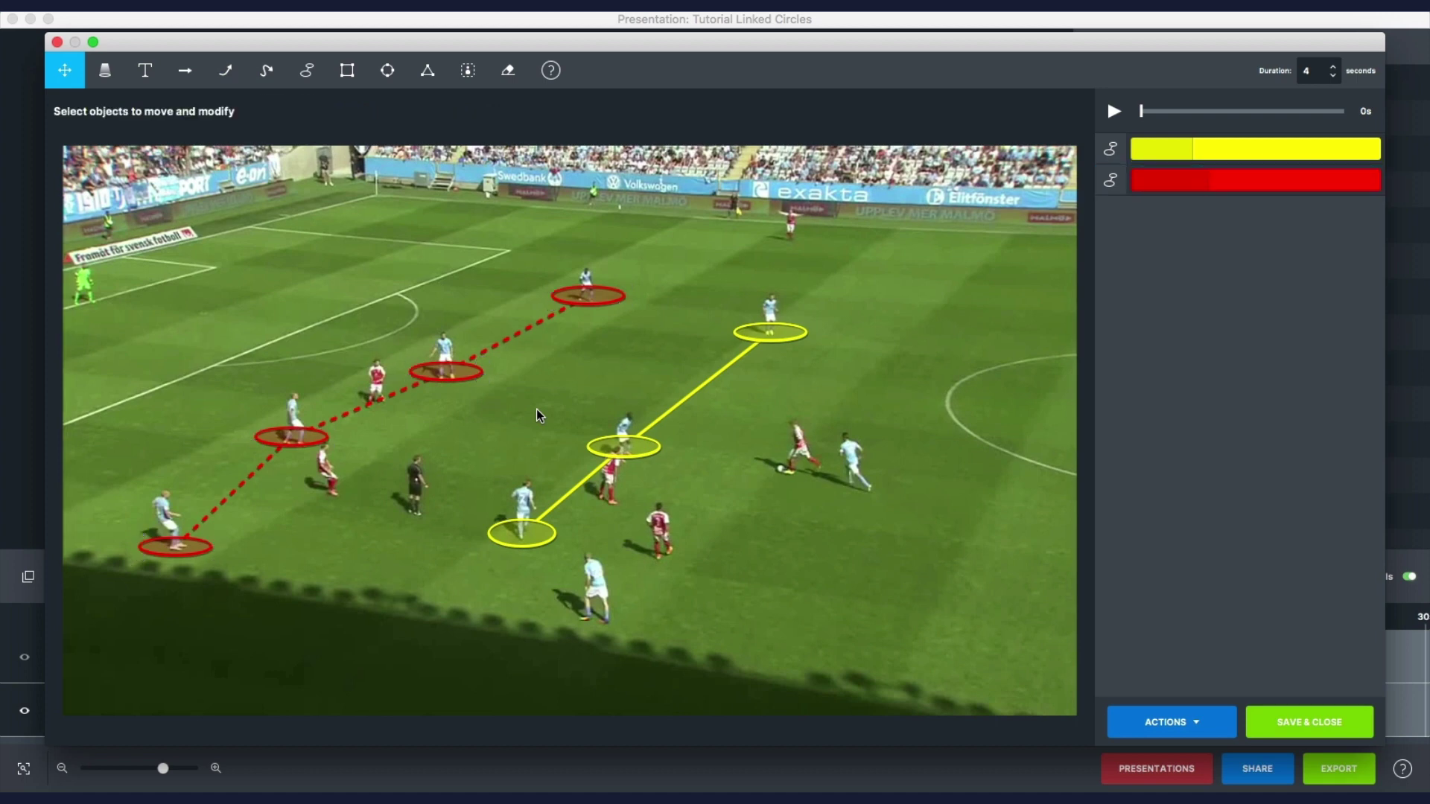
Step: Clip the players across the pitch and the player at the far red circle out of the video
left_click(469, 72)
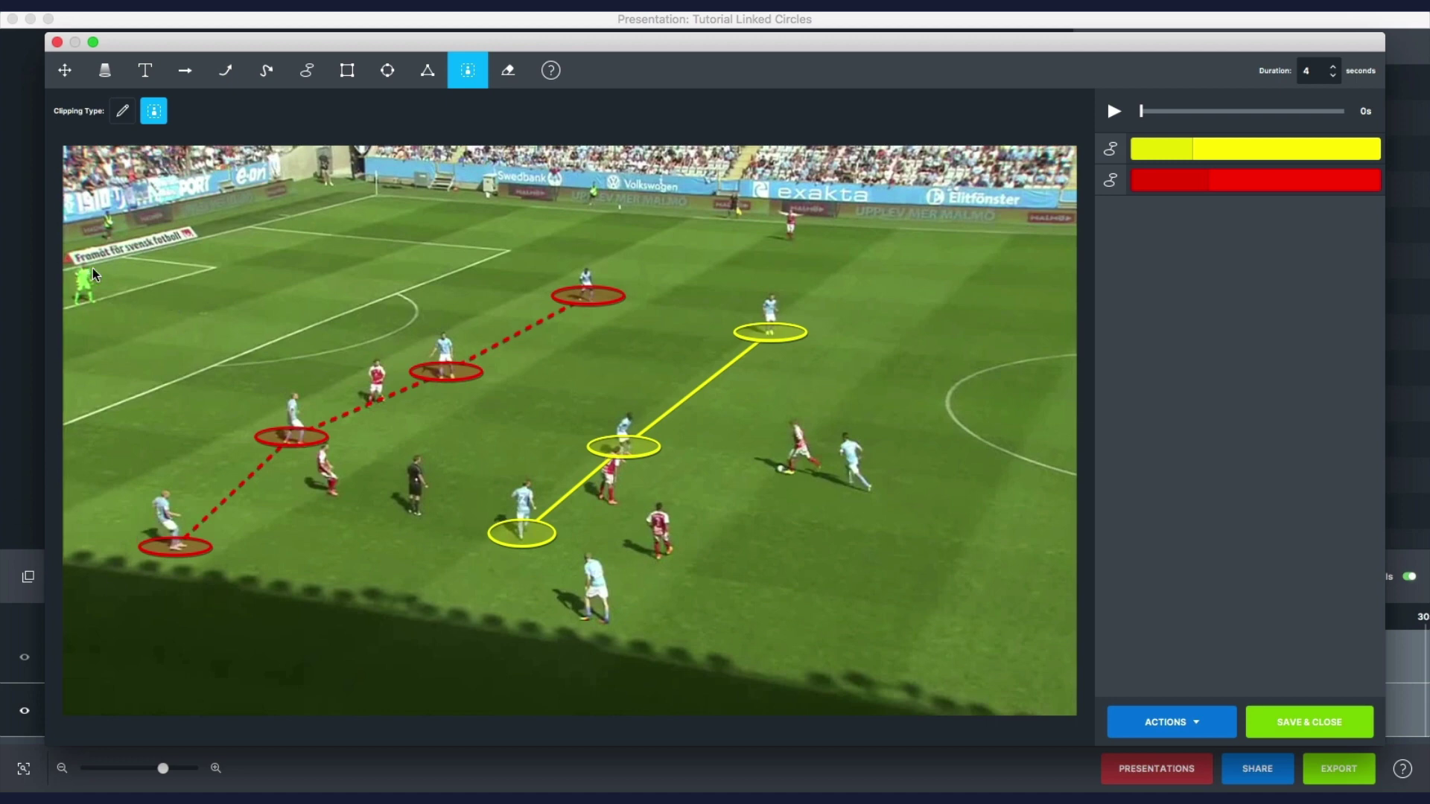
left_click_drag(110, 240, 909, 632)
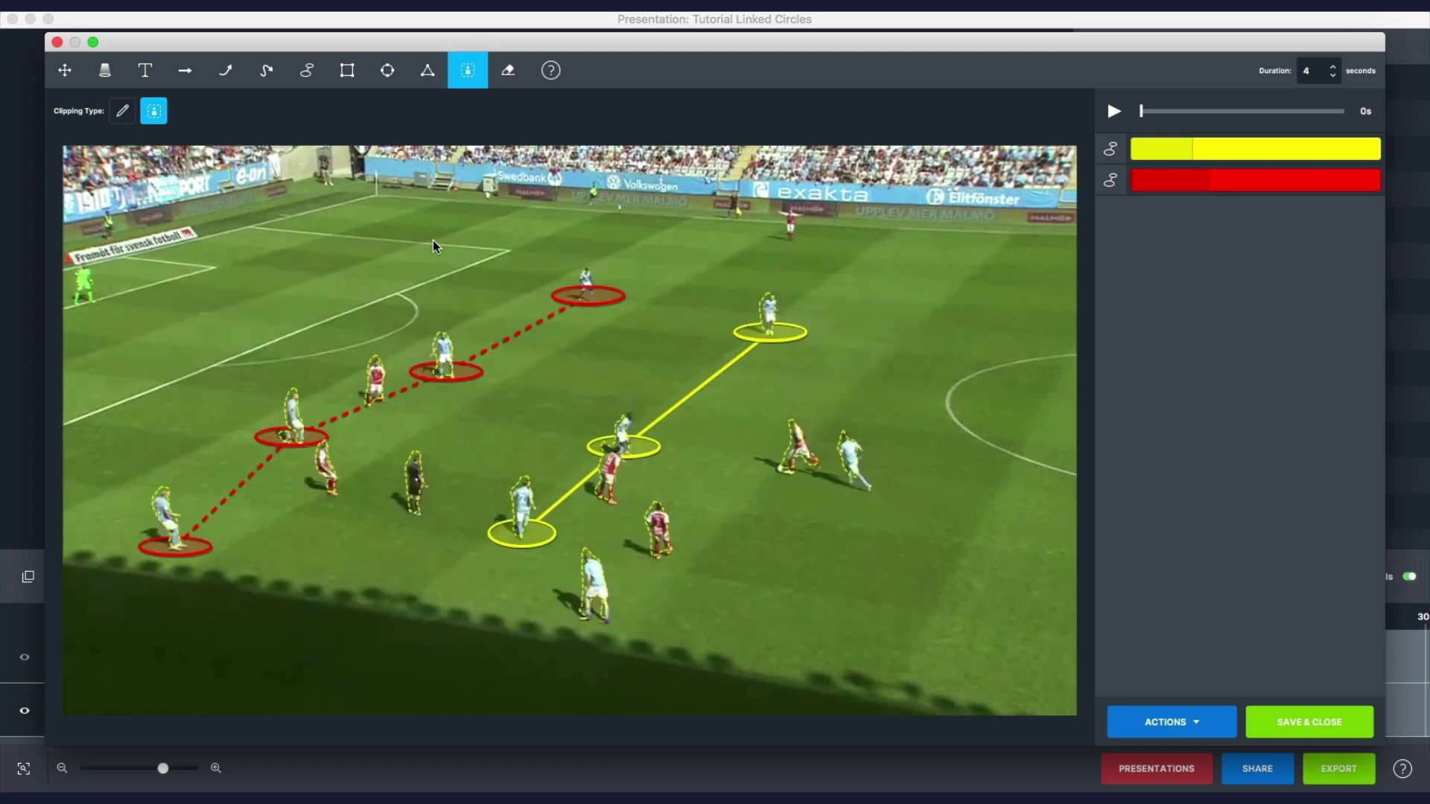
key("Escape")
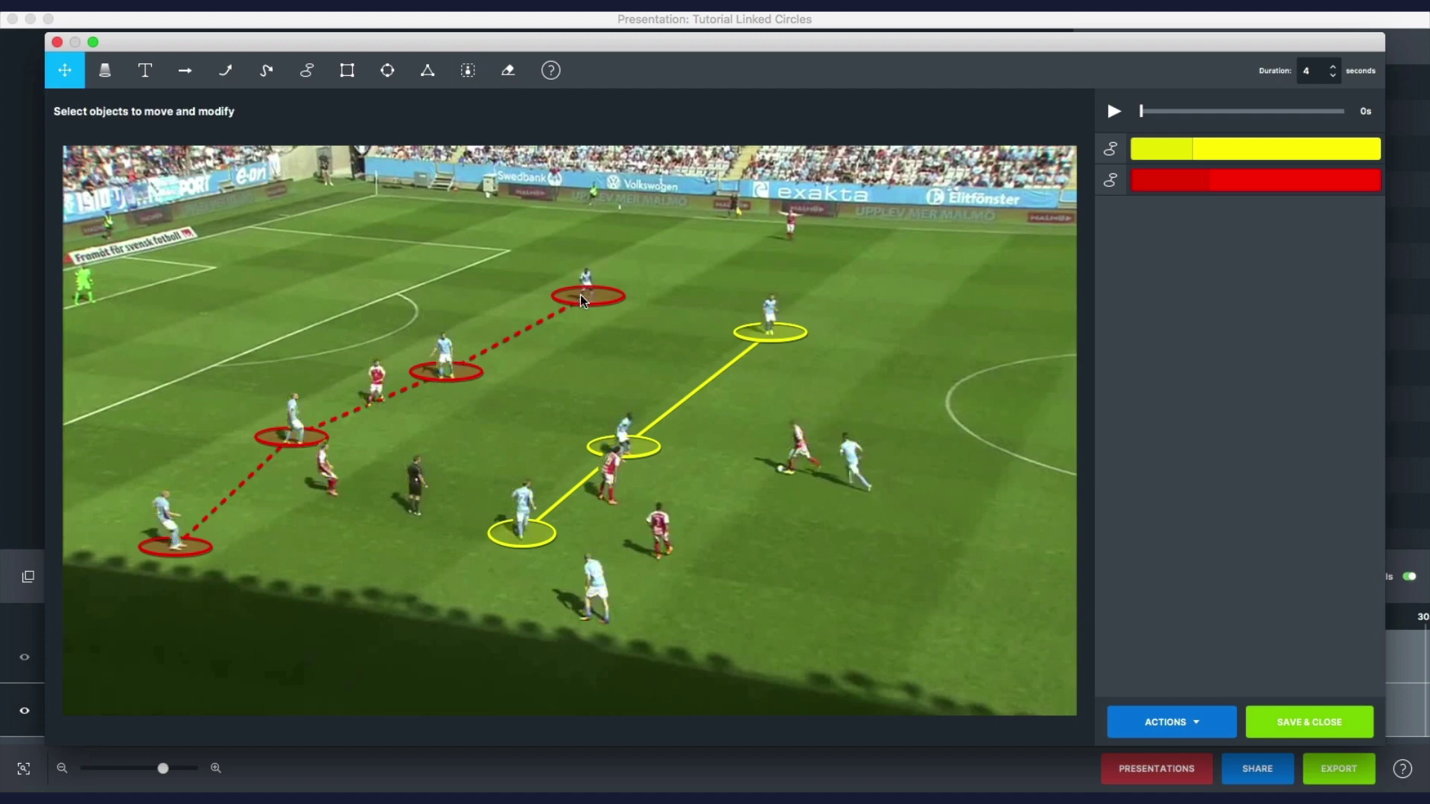
key("c")
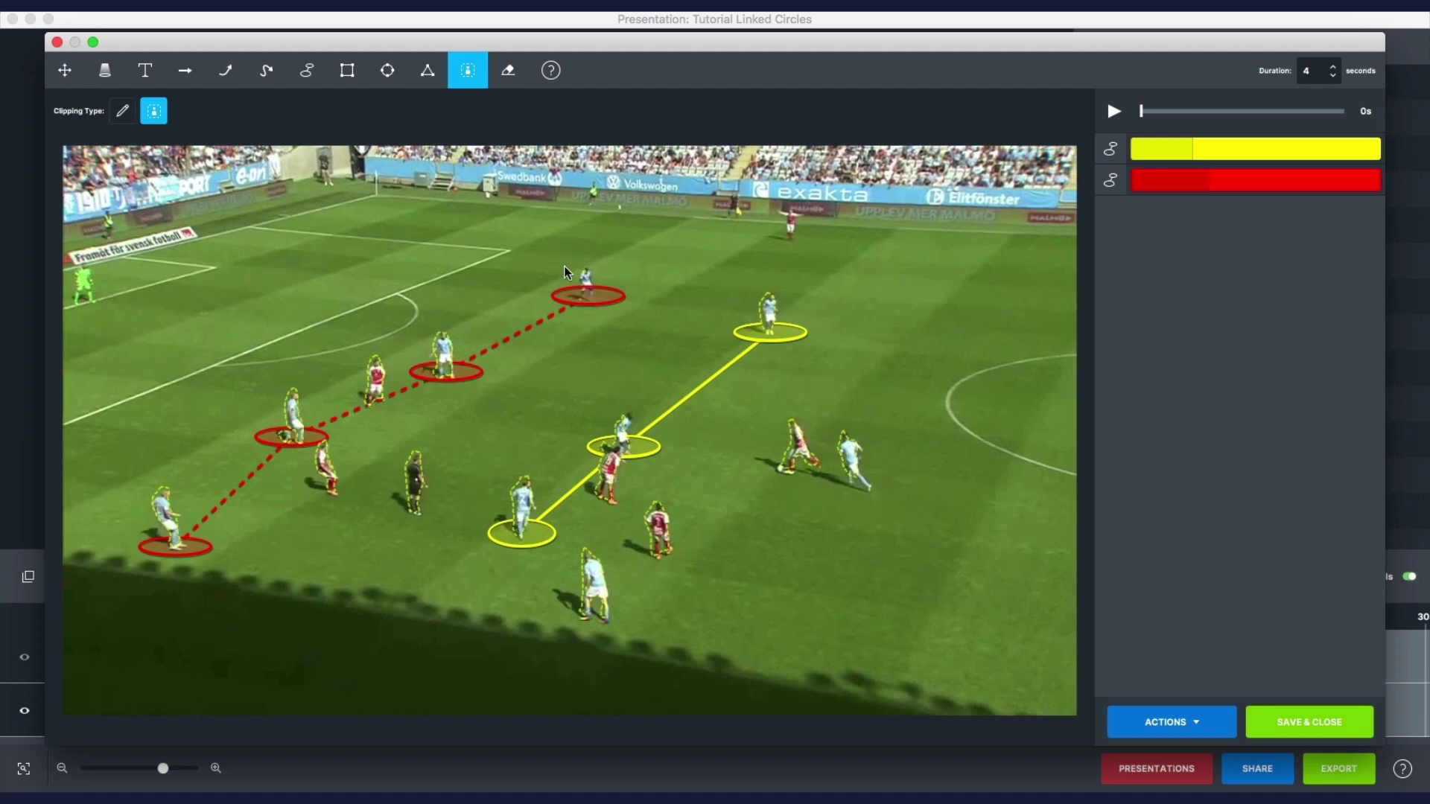
left_click_drag(554, 252, 633, 320)
Step: Set the Clipping Type to rectangle and go back to the Linked Circles tool
left_click(154, 111)
left_click(159, 113)
left_click(307, 70)
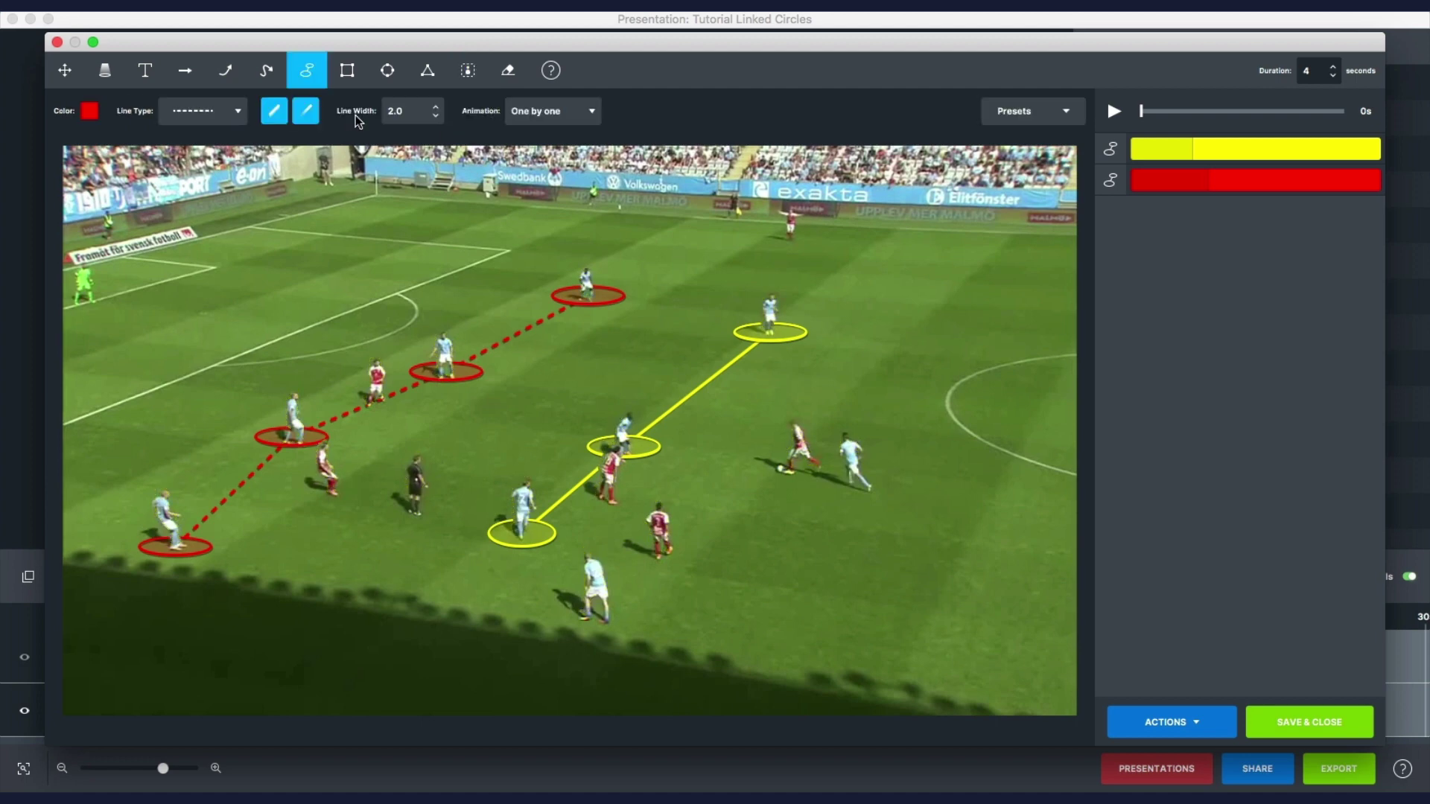
Step: Save and close the drawing, then play the presentation timeline and stop playback
left_click(1313, 726)
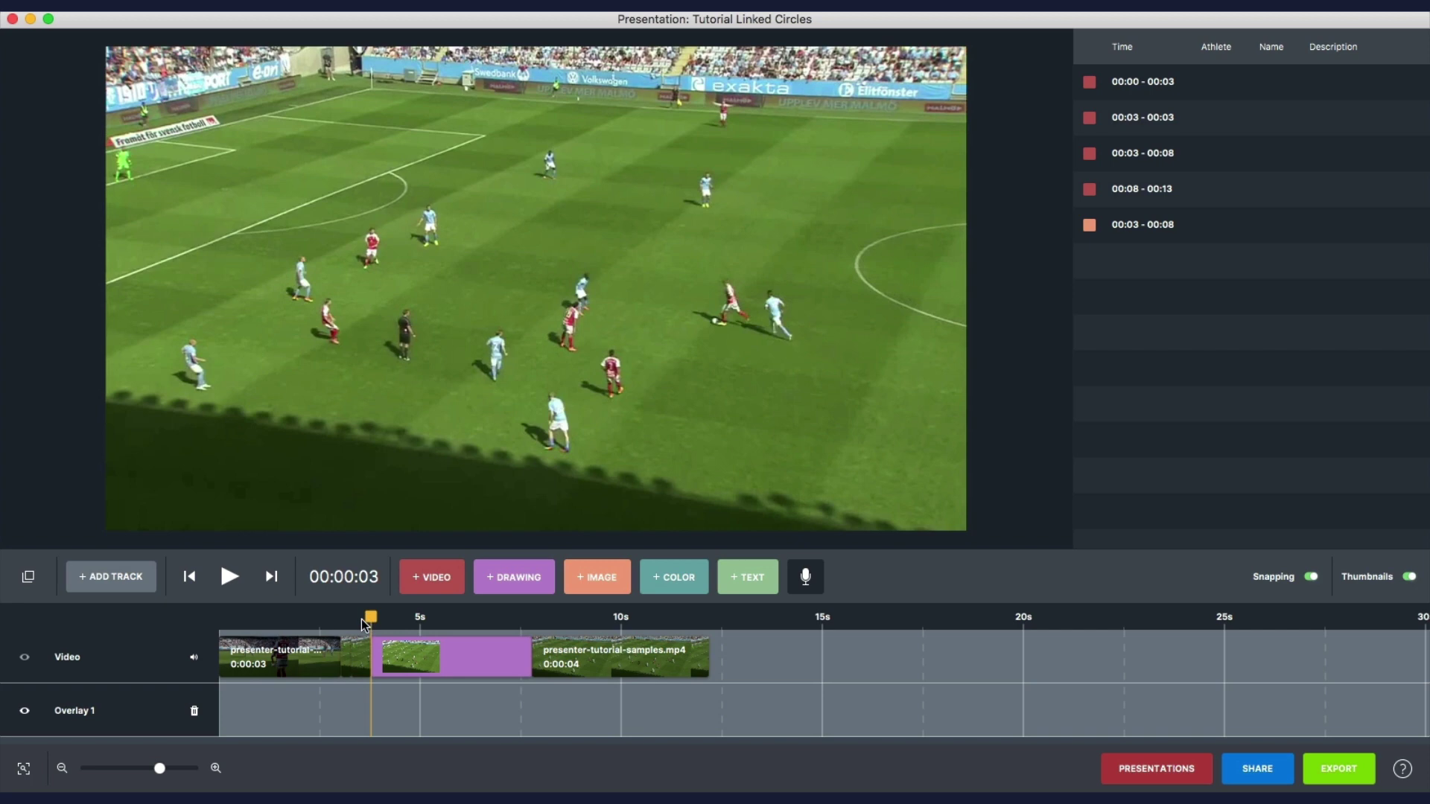
key("space")
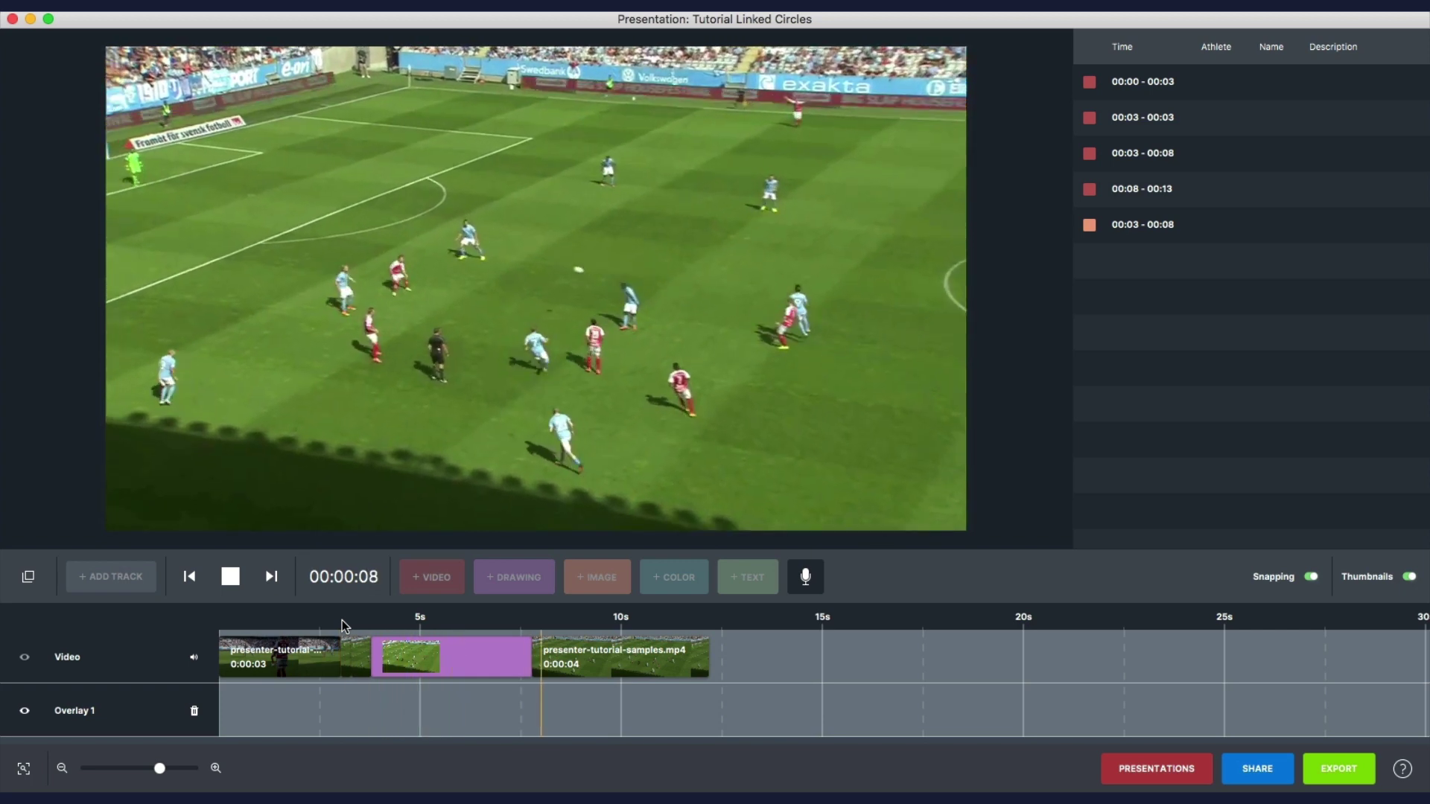
key("space")
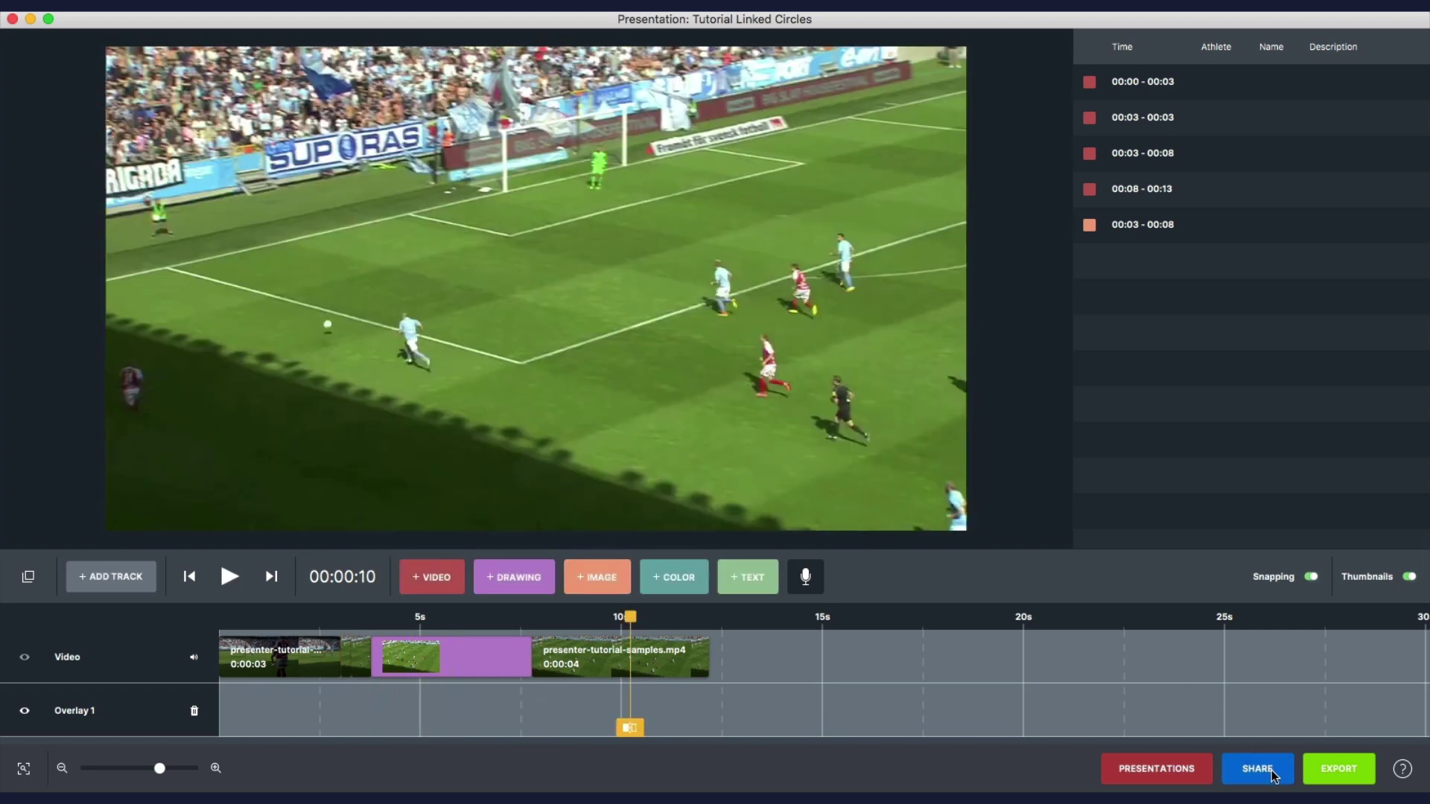